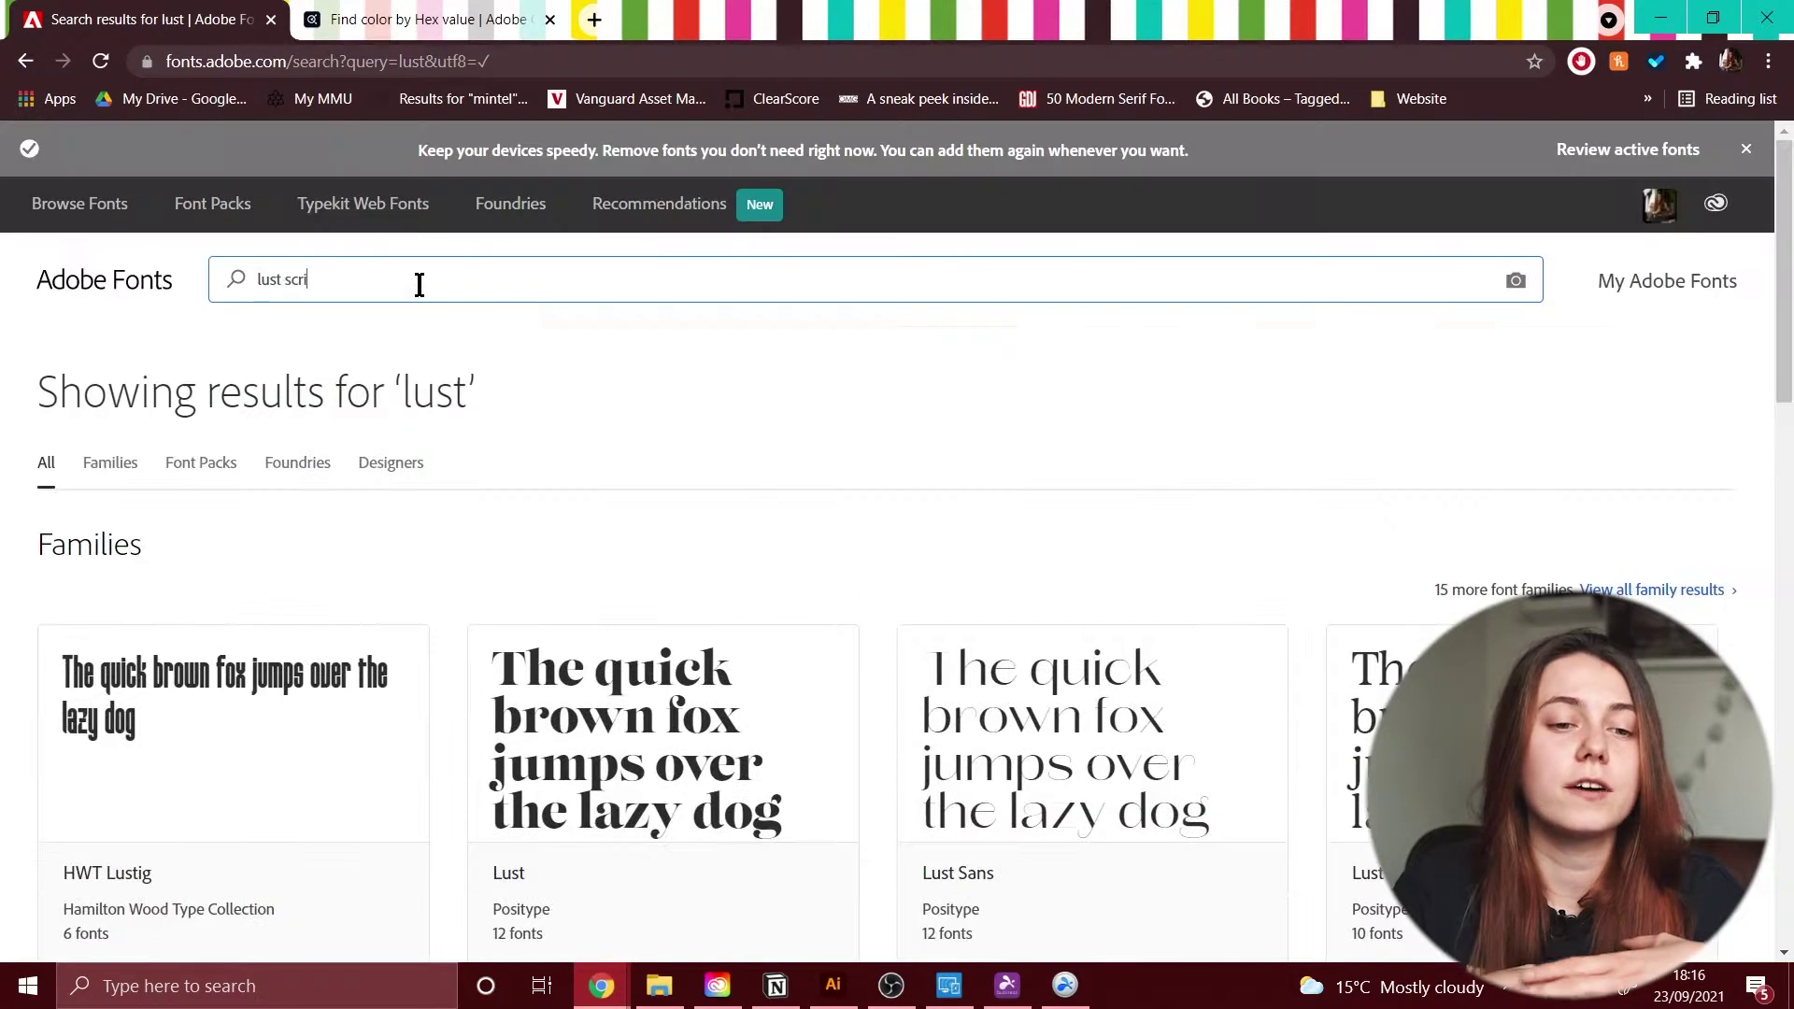
Step: Apply the Lust font to the second copy of the name and nudge it slightly up-left
{"action": "type", "text": "ip"}
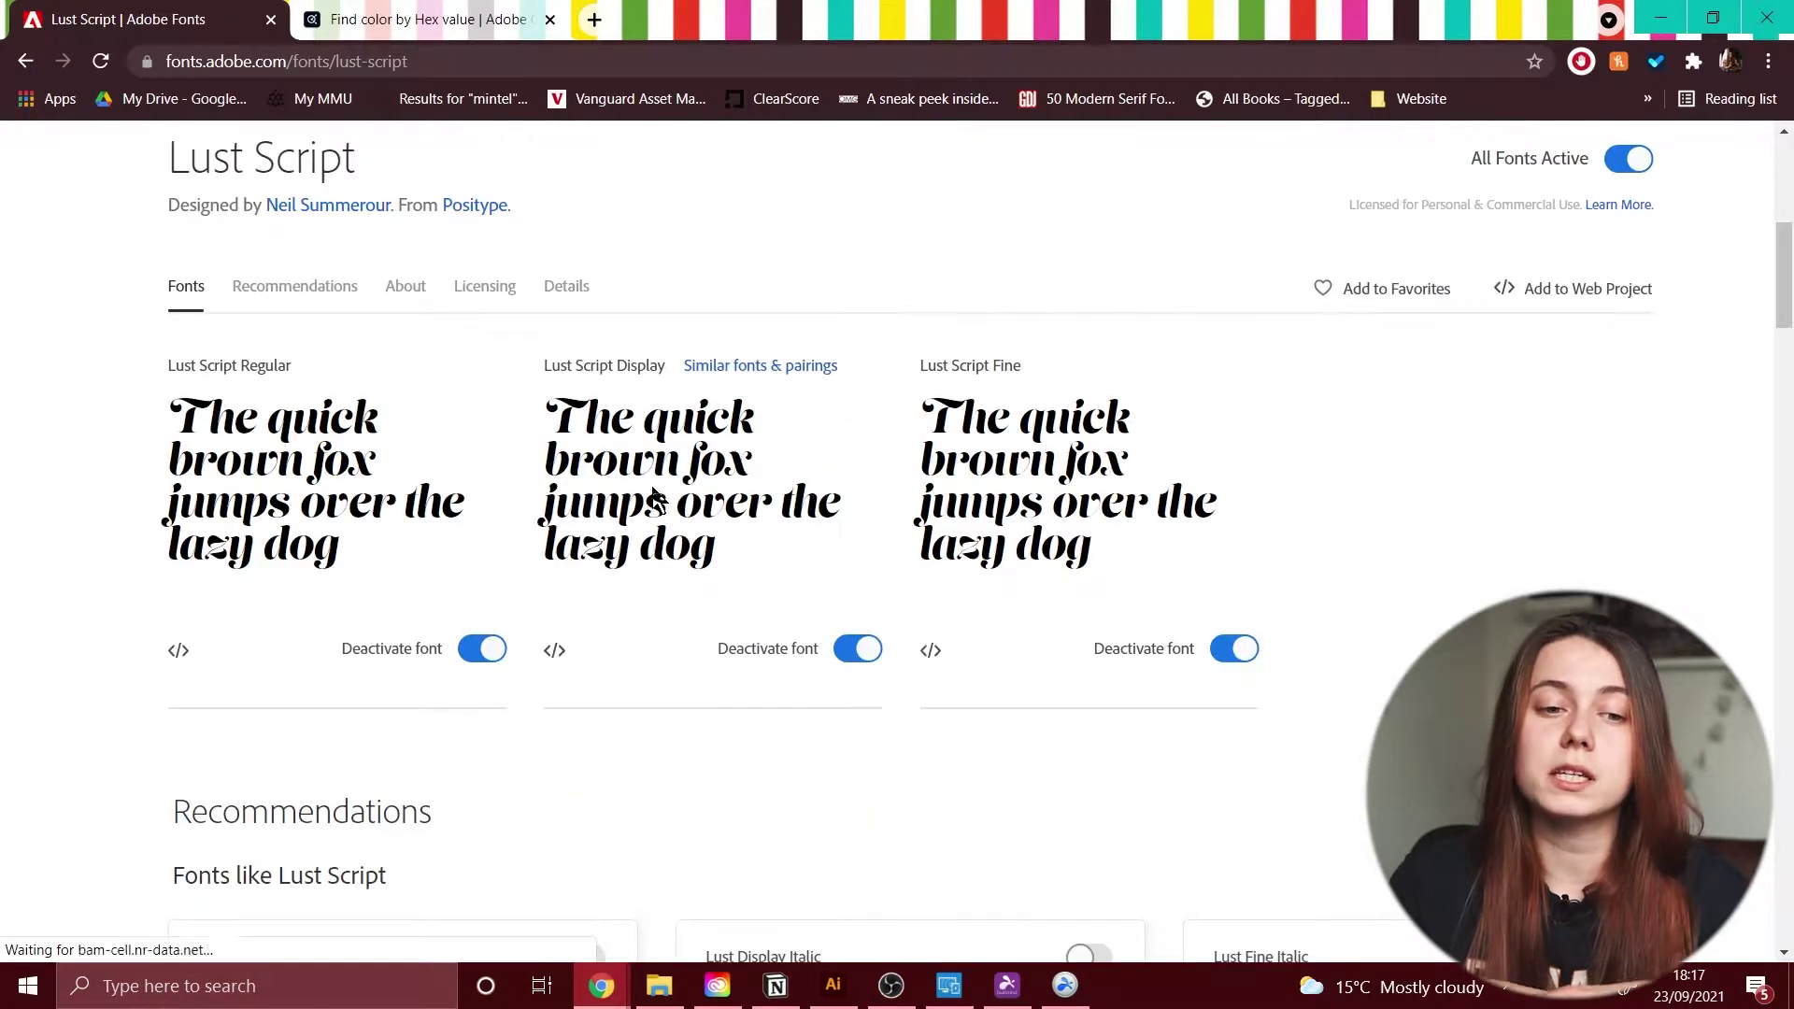
{"action": "scroll", "coordinate": [636, 484], "scroll_direction": "down", "scroll_amount": 3}
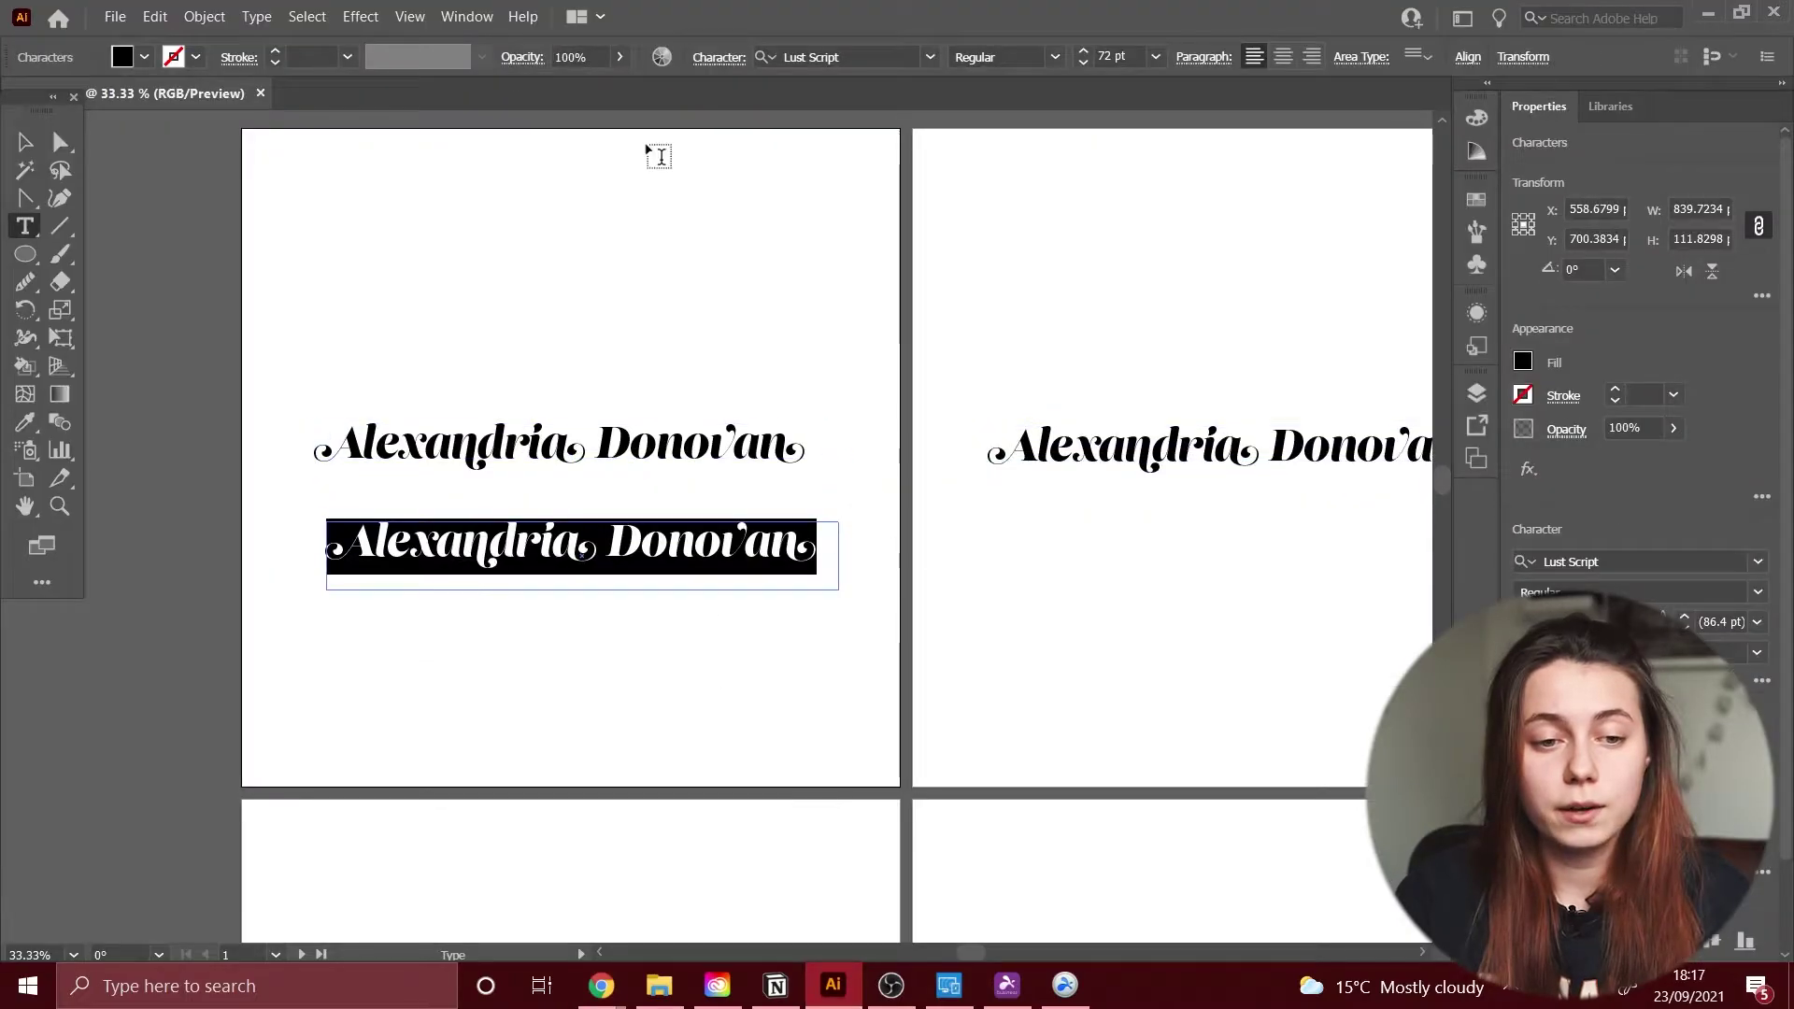
{"action": "left_click", "coordinate": [841, 57]}
{"action": "type", "text": "lust"}
{"action": "left_click", "coordinate": [841, 187]}
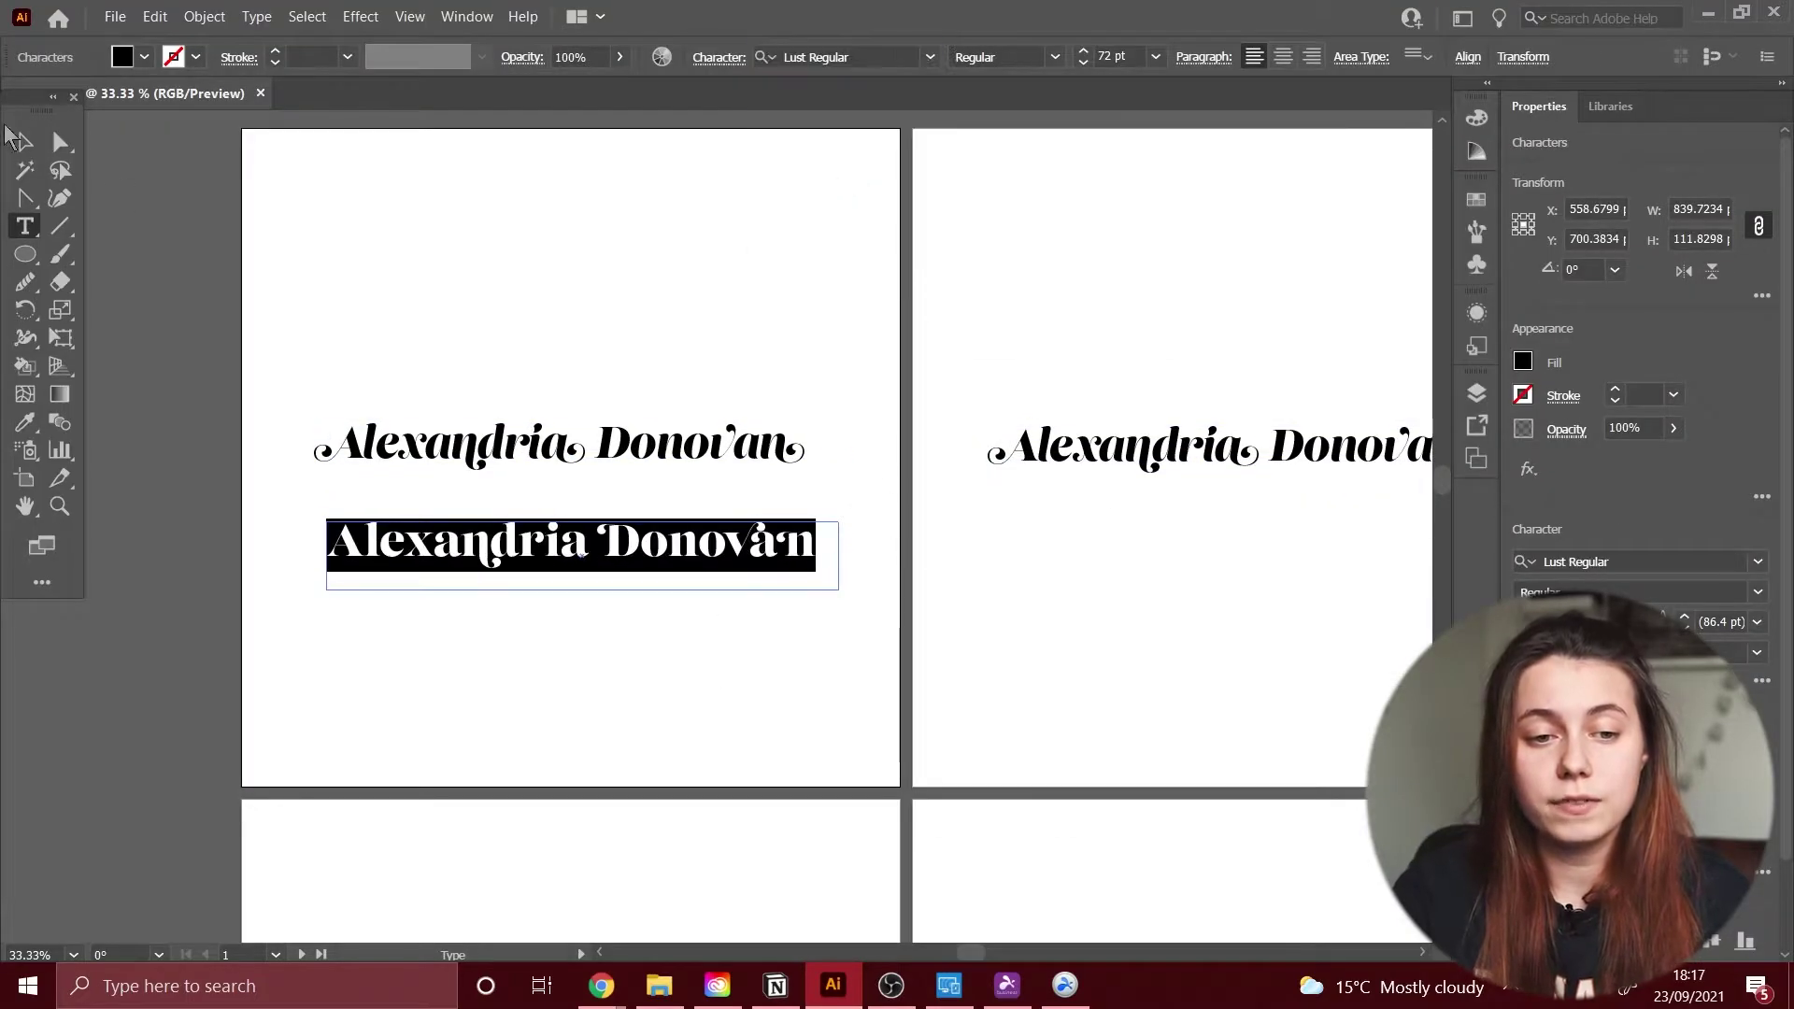
{"action": "left_click", "coordinate": [25, 142]}
{"action": "left_click_drag", "start_coordinate": [567, 557], "coordinate": [621, 532]}
{"action": "double_click", "coordinate": [583, 533]}
{"action": "left_click_drag", "start_coordinate": [765, 529], "coordinate": [802, 529]}
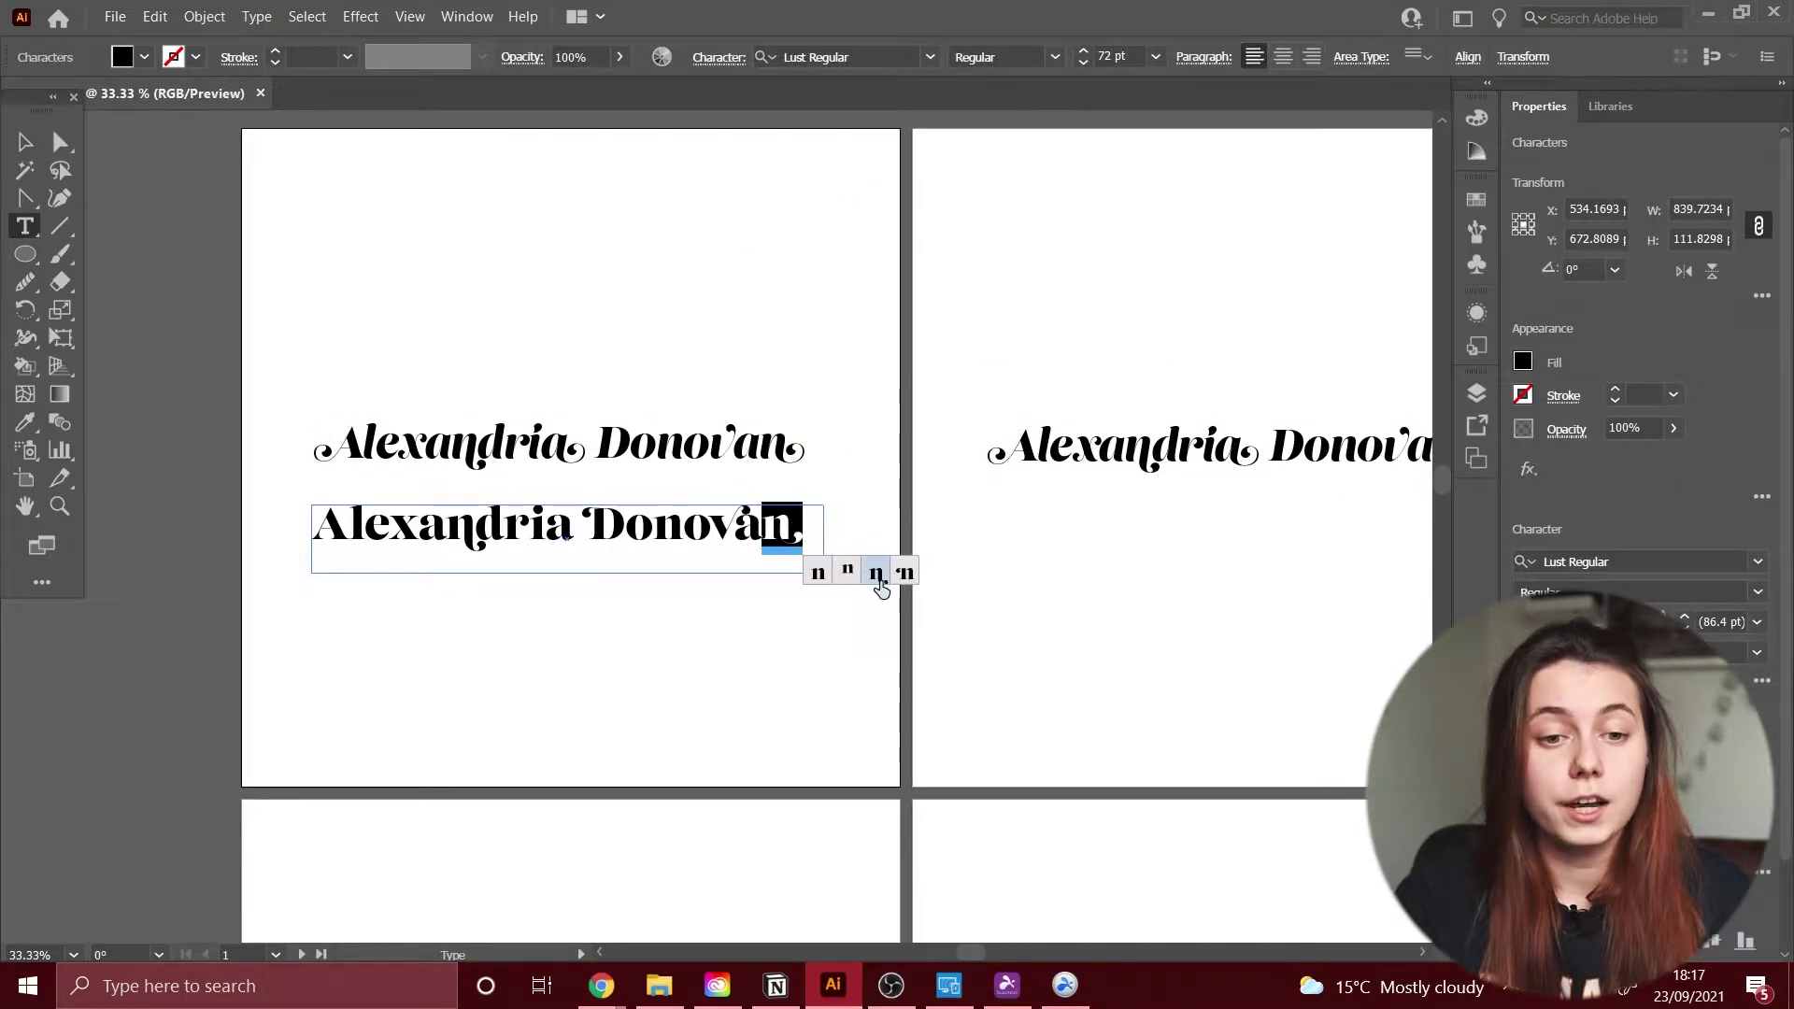
{"action": "mouse_move", "coordinate": [551, 529]}
{"action": "left_mouse_down"}
{"action": "mouse_move", "coordinate": [571, 529]}
{"action": "mouse_move", "coordinate": [529, 529]}
{"action": "left_mouse_up"}
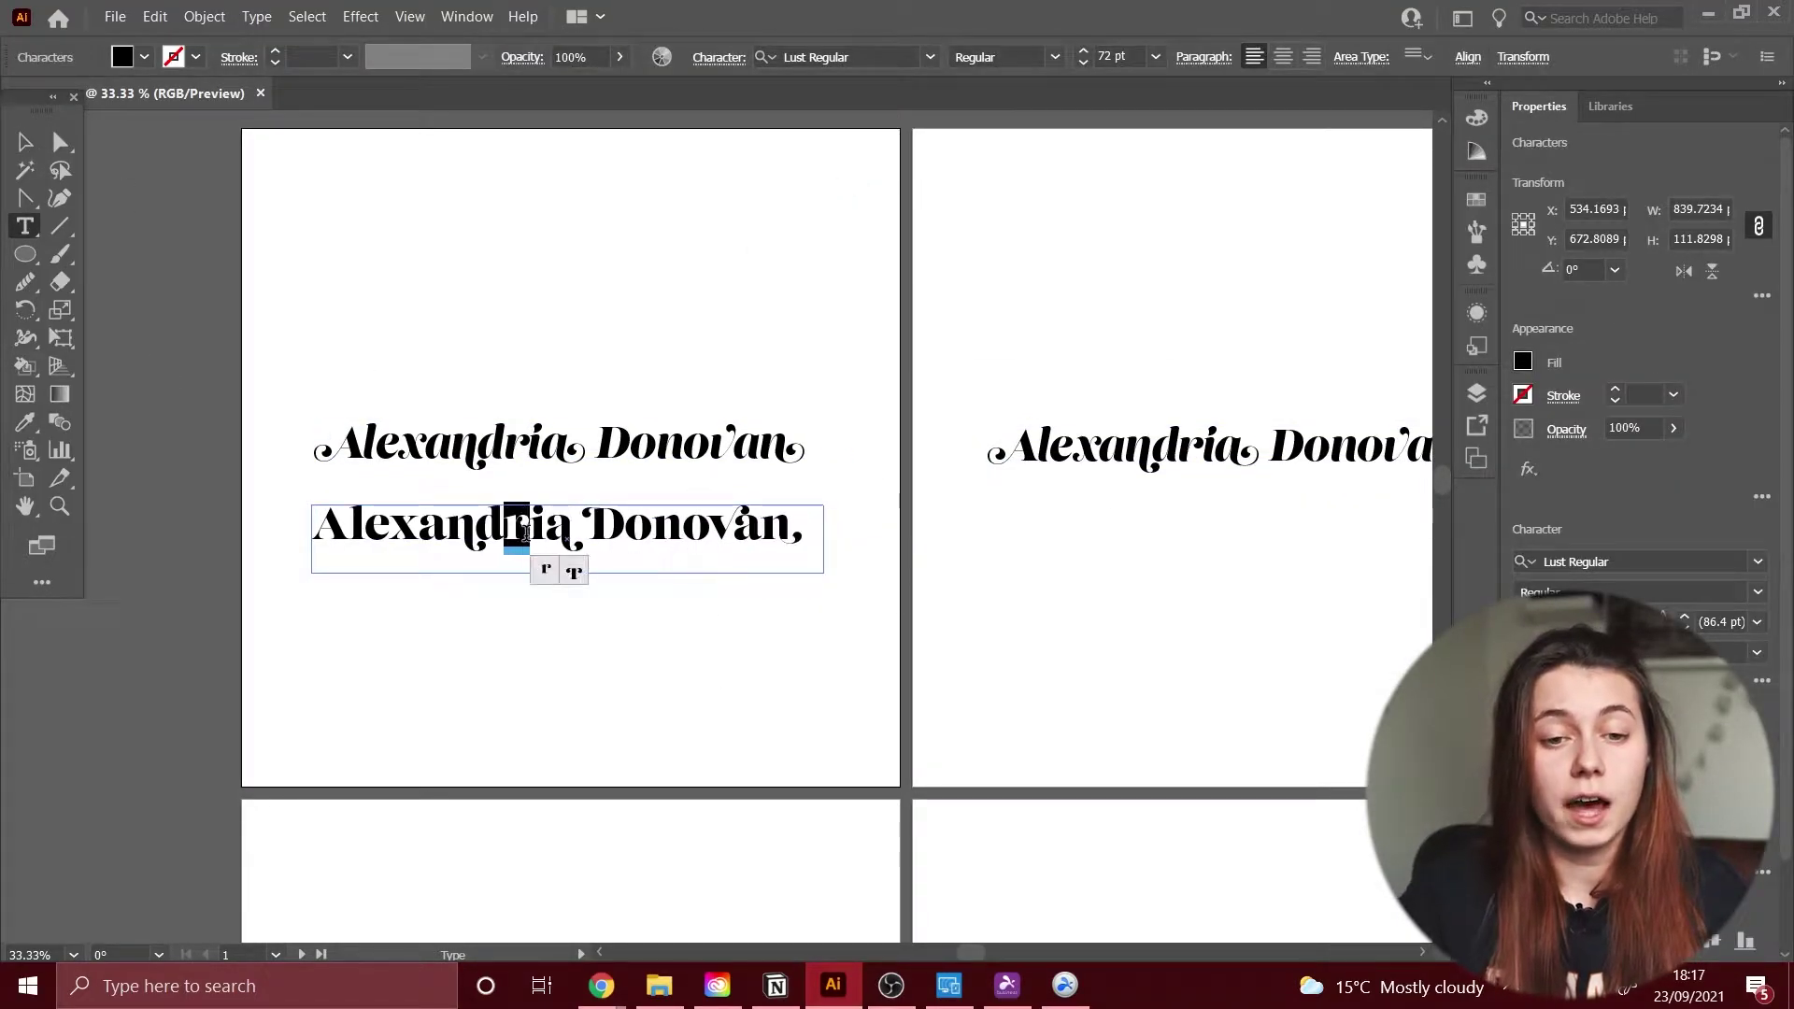
{"action": "left_click_drag", "start_coordinate": [353, 527], "coordinate": [367, 526]}
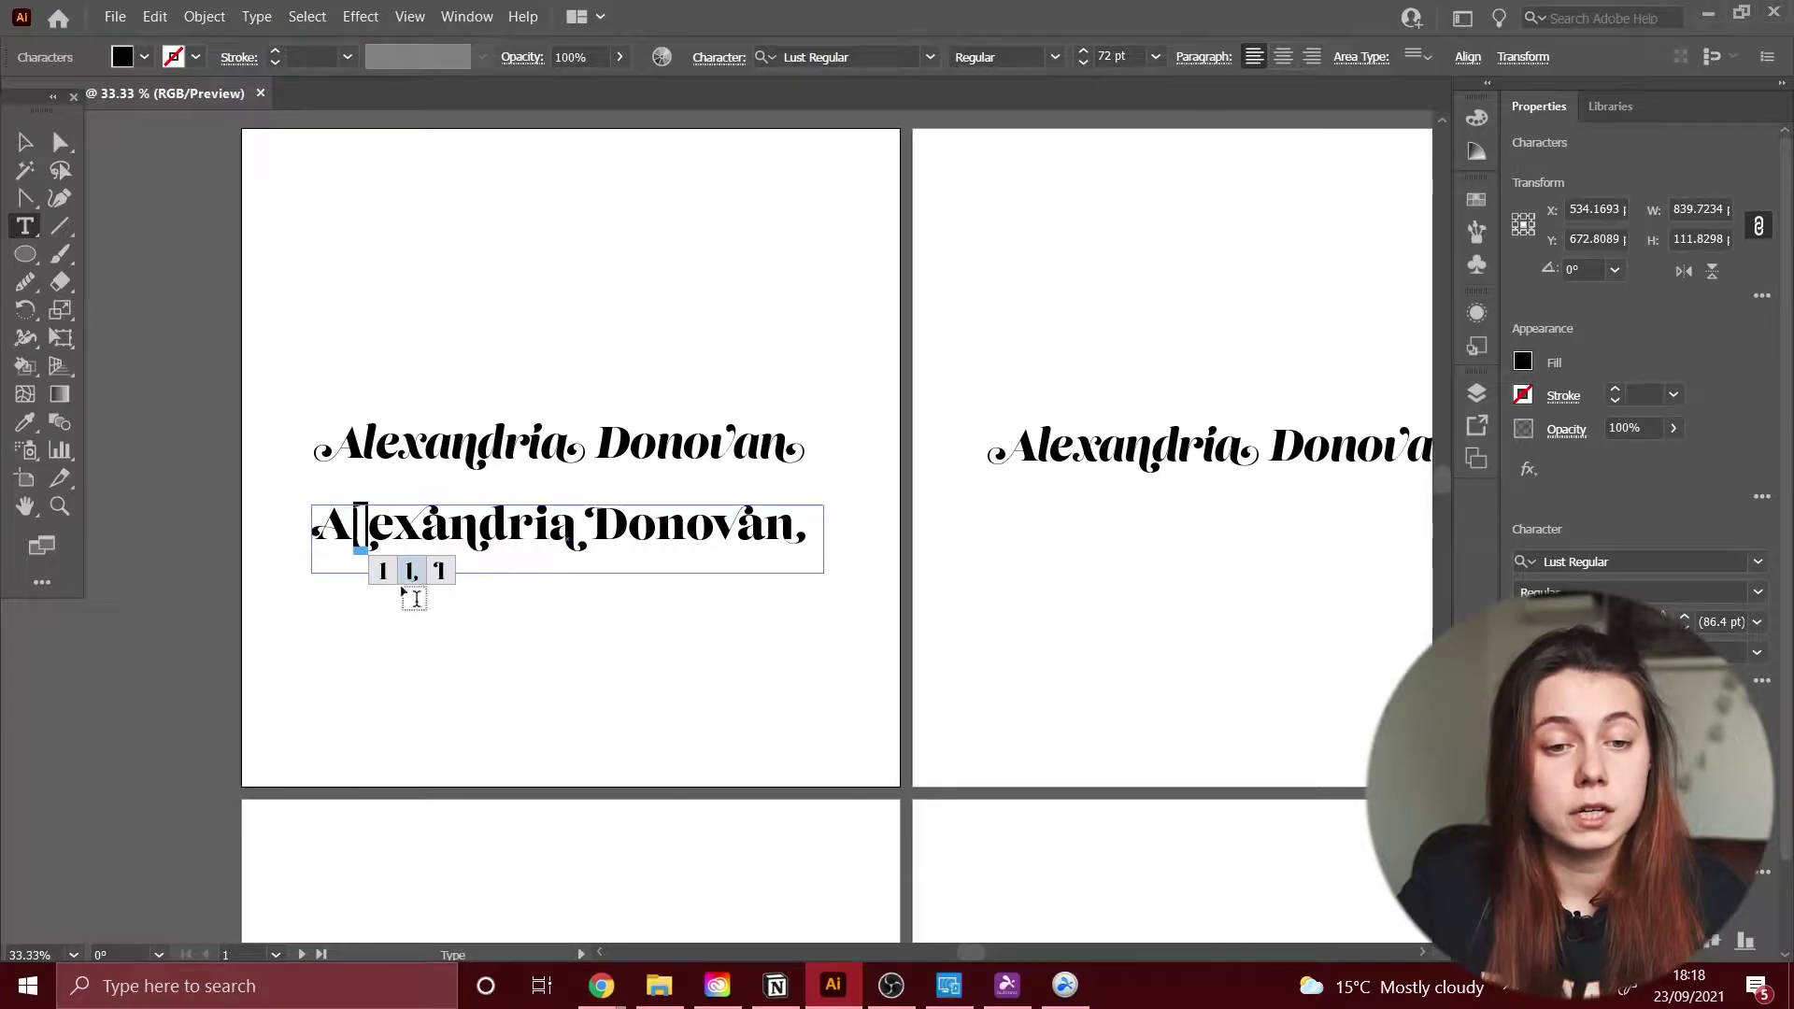
{"action": "left_click", "coordinate": [25, 142]}
{"action": "left_click", "coordinate": [468, 346]}
Step: In Adobe Fonts, open Lust's recommended pairings and activate Edita Book
{"action": "left_click", "coordinate": [1477, 118]}
{"action": "left_click", "coordinate": [1477, 118]}
{"action": "left_click", "coordinate": [601, 986]}
{"action": "scroll", "coordinate": [361, 501], "scroll_direction": "down", "scroll_amount": 5}
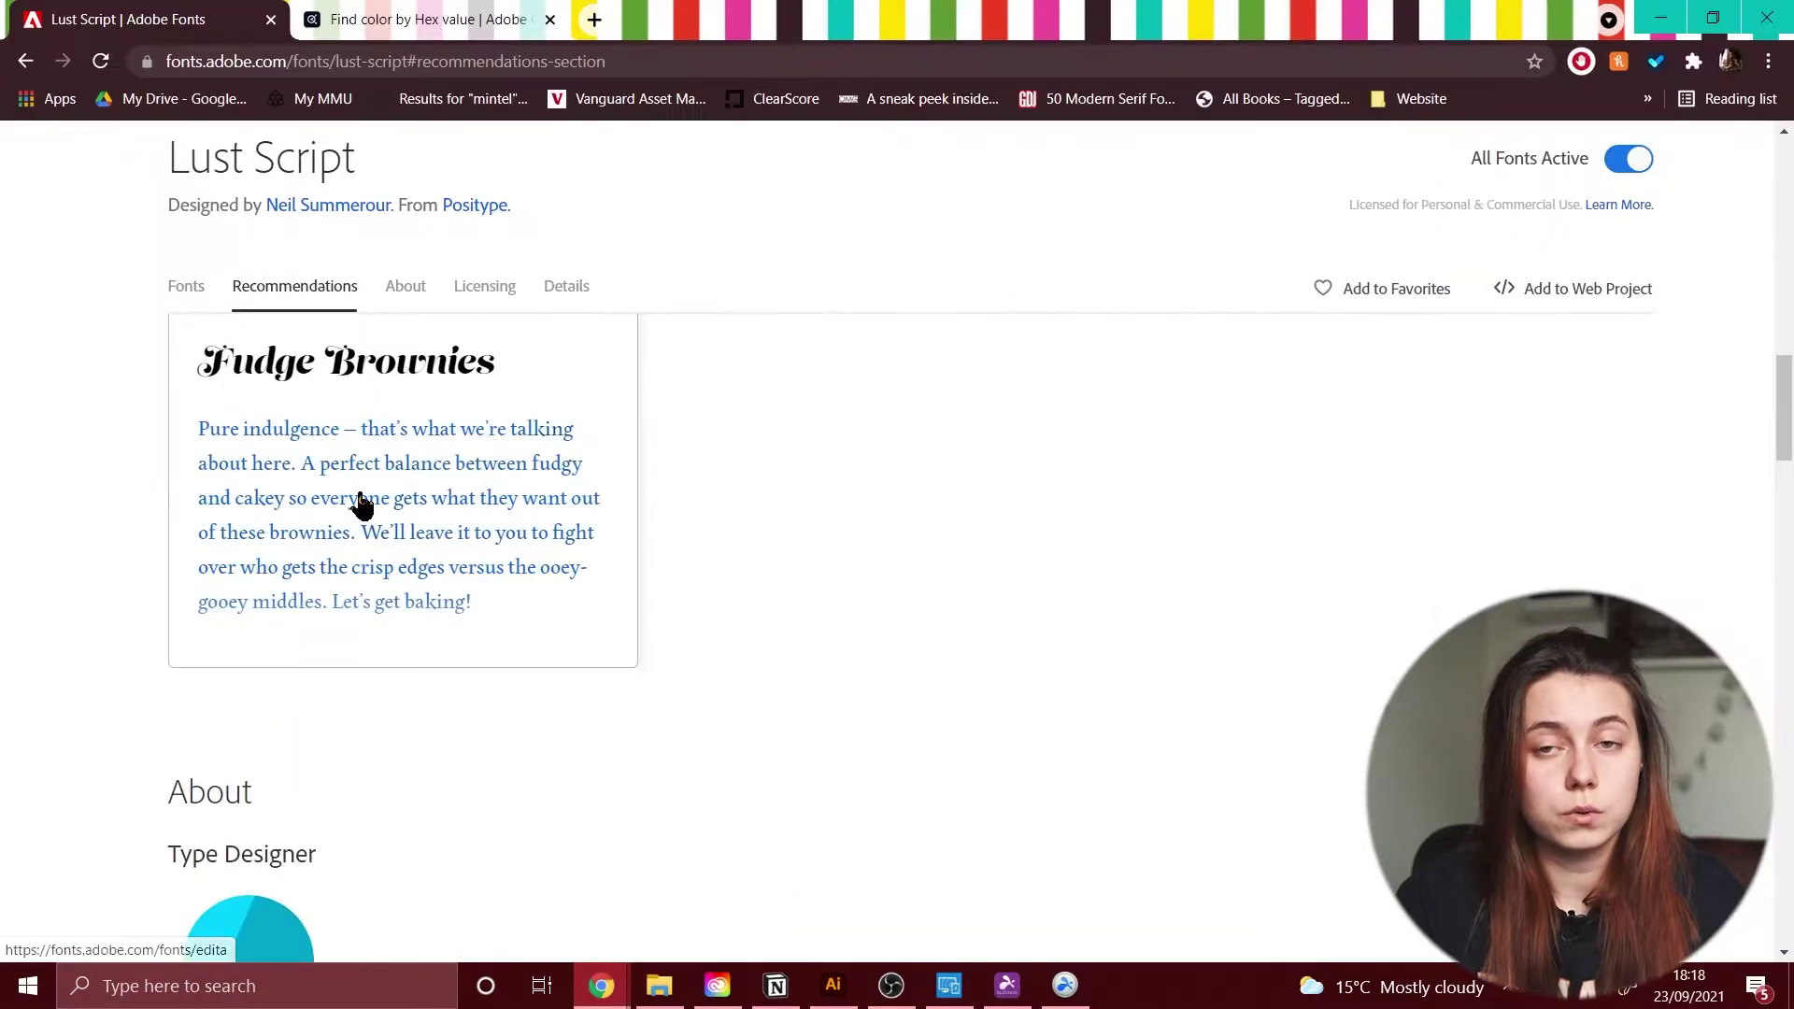
{"action": "scroll", "coordinate": [361, 501], "scroll_direction": "up", "scroll_amount": 2}
{"action": "left_click", "coordinate": [520, 601]}
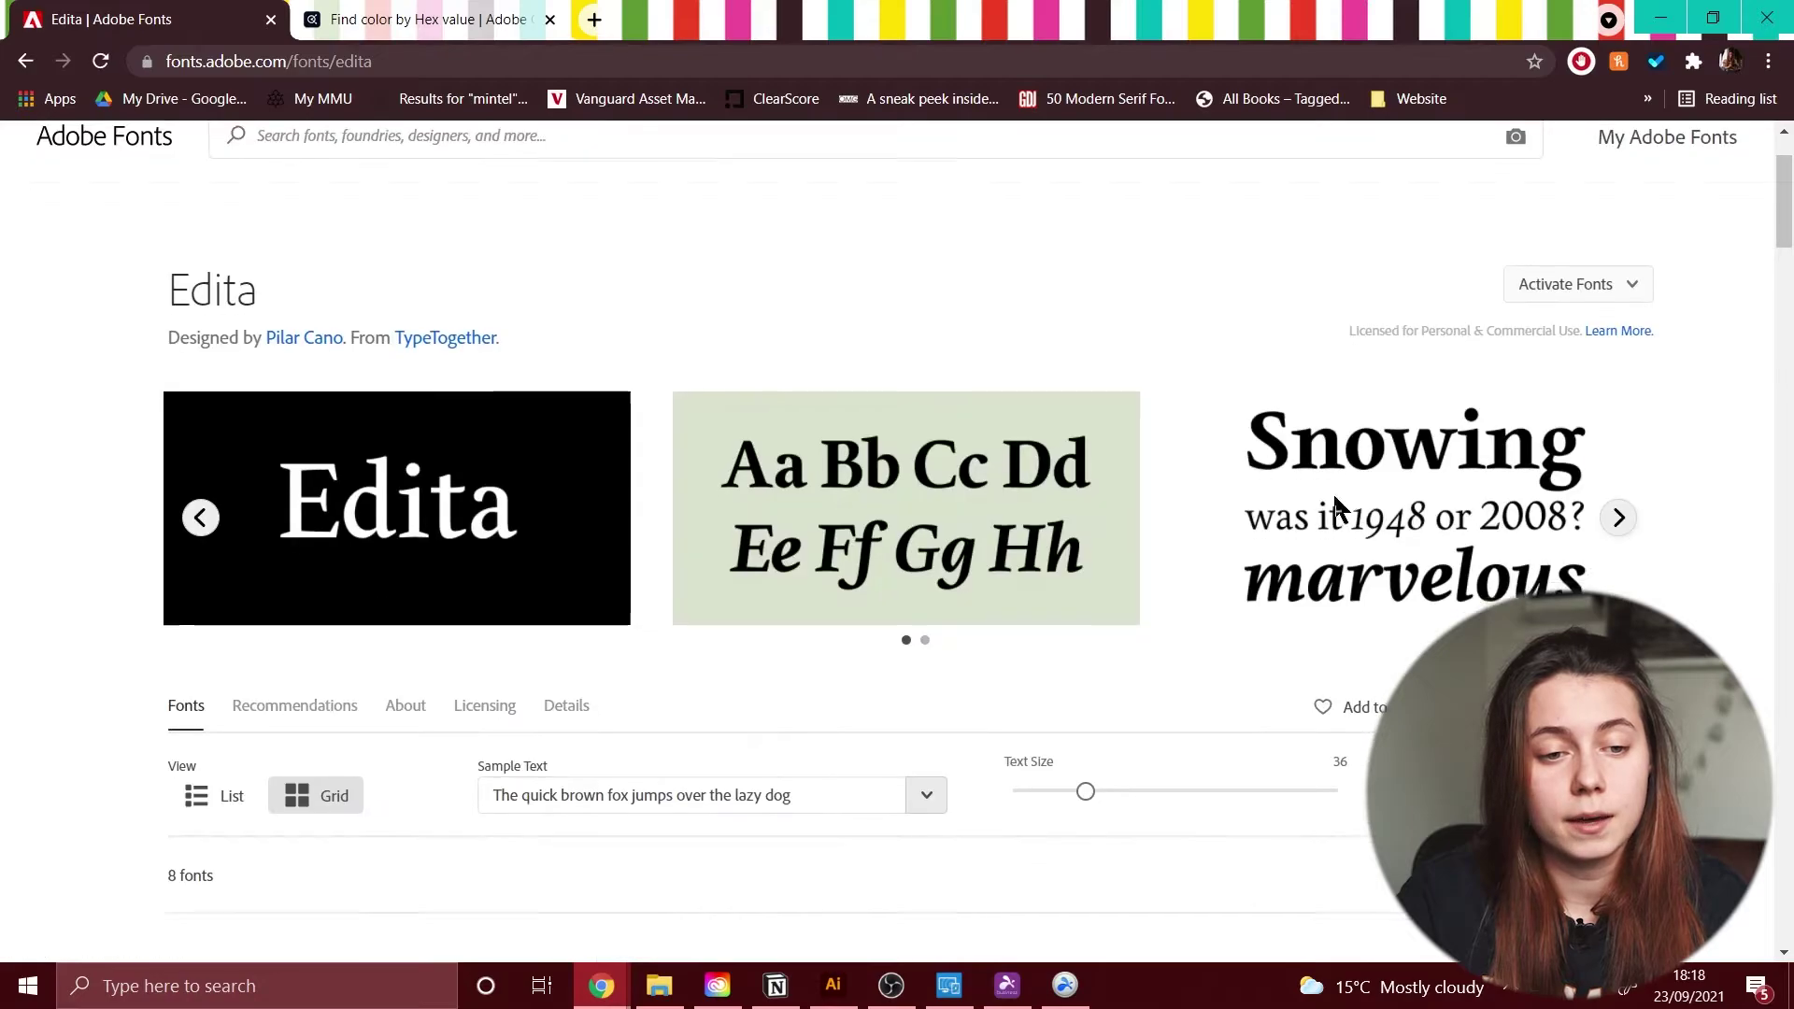
{"action": "left_click", "coordinate": [1228, 660]}
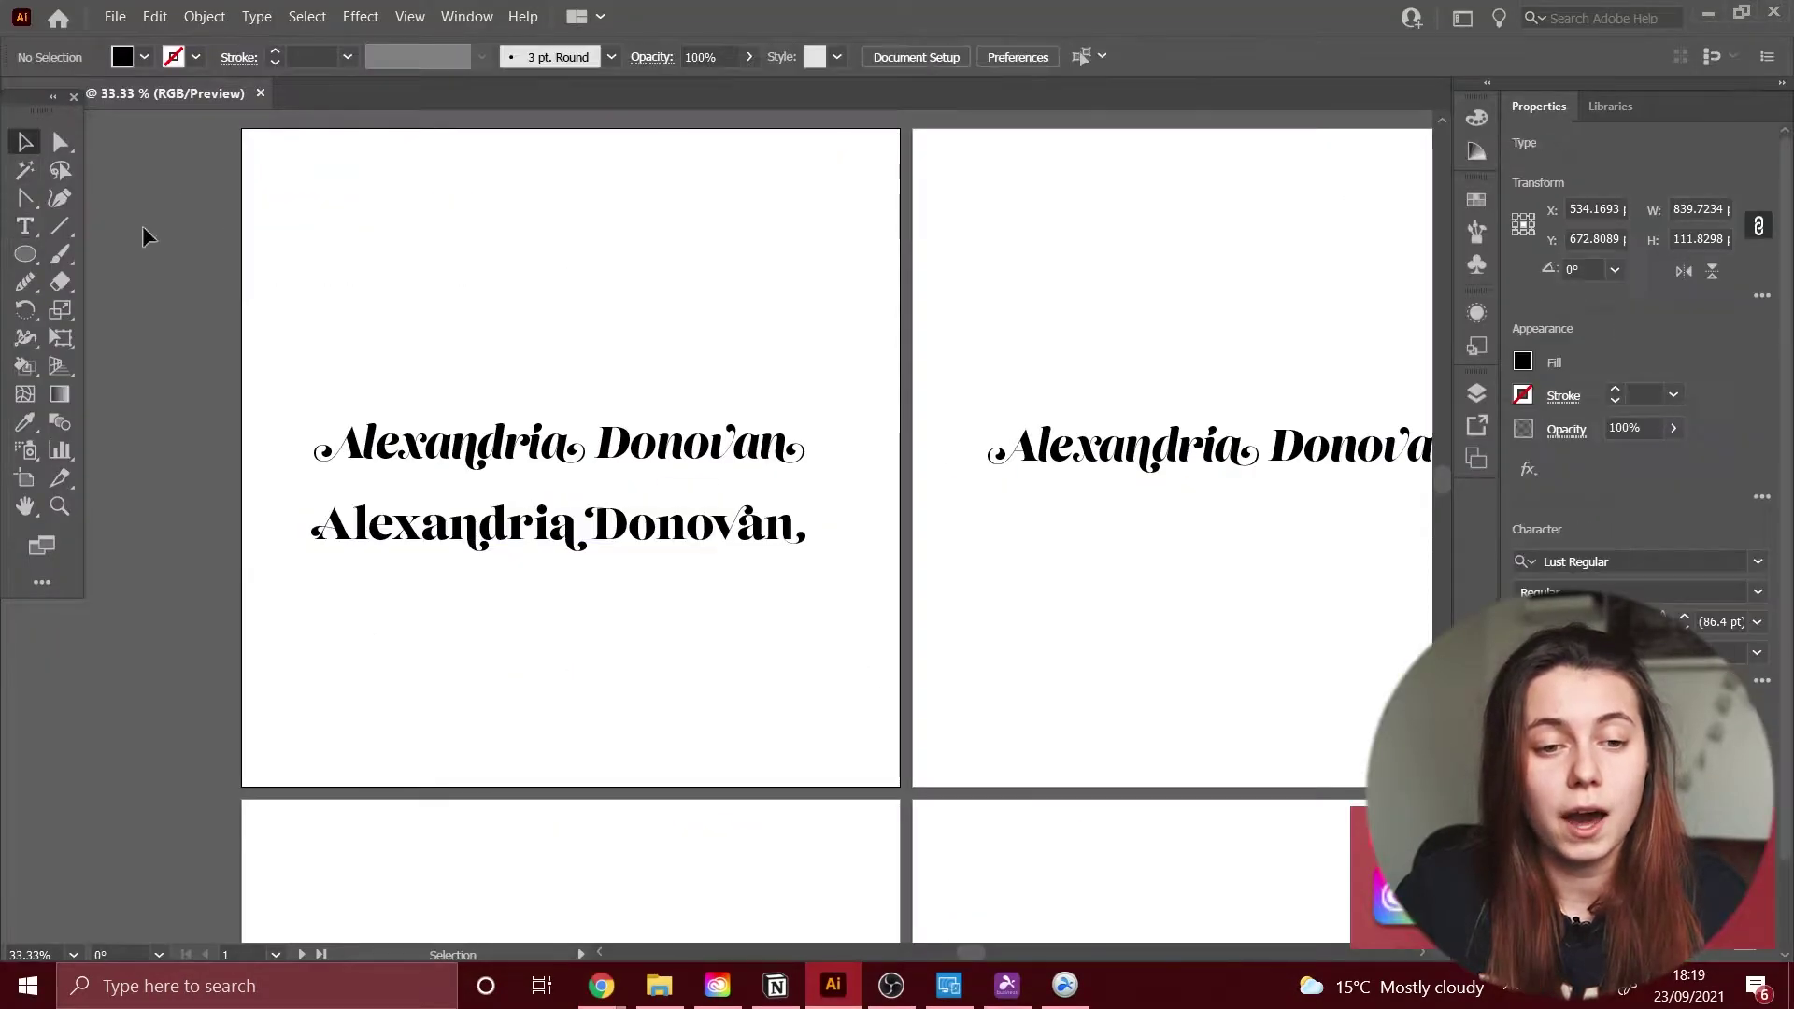
Step: Add a 'Hair & beauty' text box below the name and set it in Edita
{"action": "left_click_drag", "start_coordinate": [313, 594], "coordinate": [812, 661]}
{"action": "type", "text": "Hair & beauty"}
{"action": "key", "text": "ctrl+a"}
{"action": "left_click", "coordinate": [1589, 562]}
{"action": "type", "text": "Edita"}
{"action": "key", "text": "Return"}
{"action": "key", "text": "Escape"}
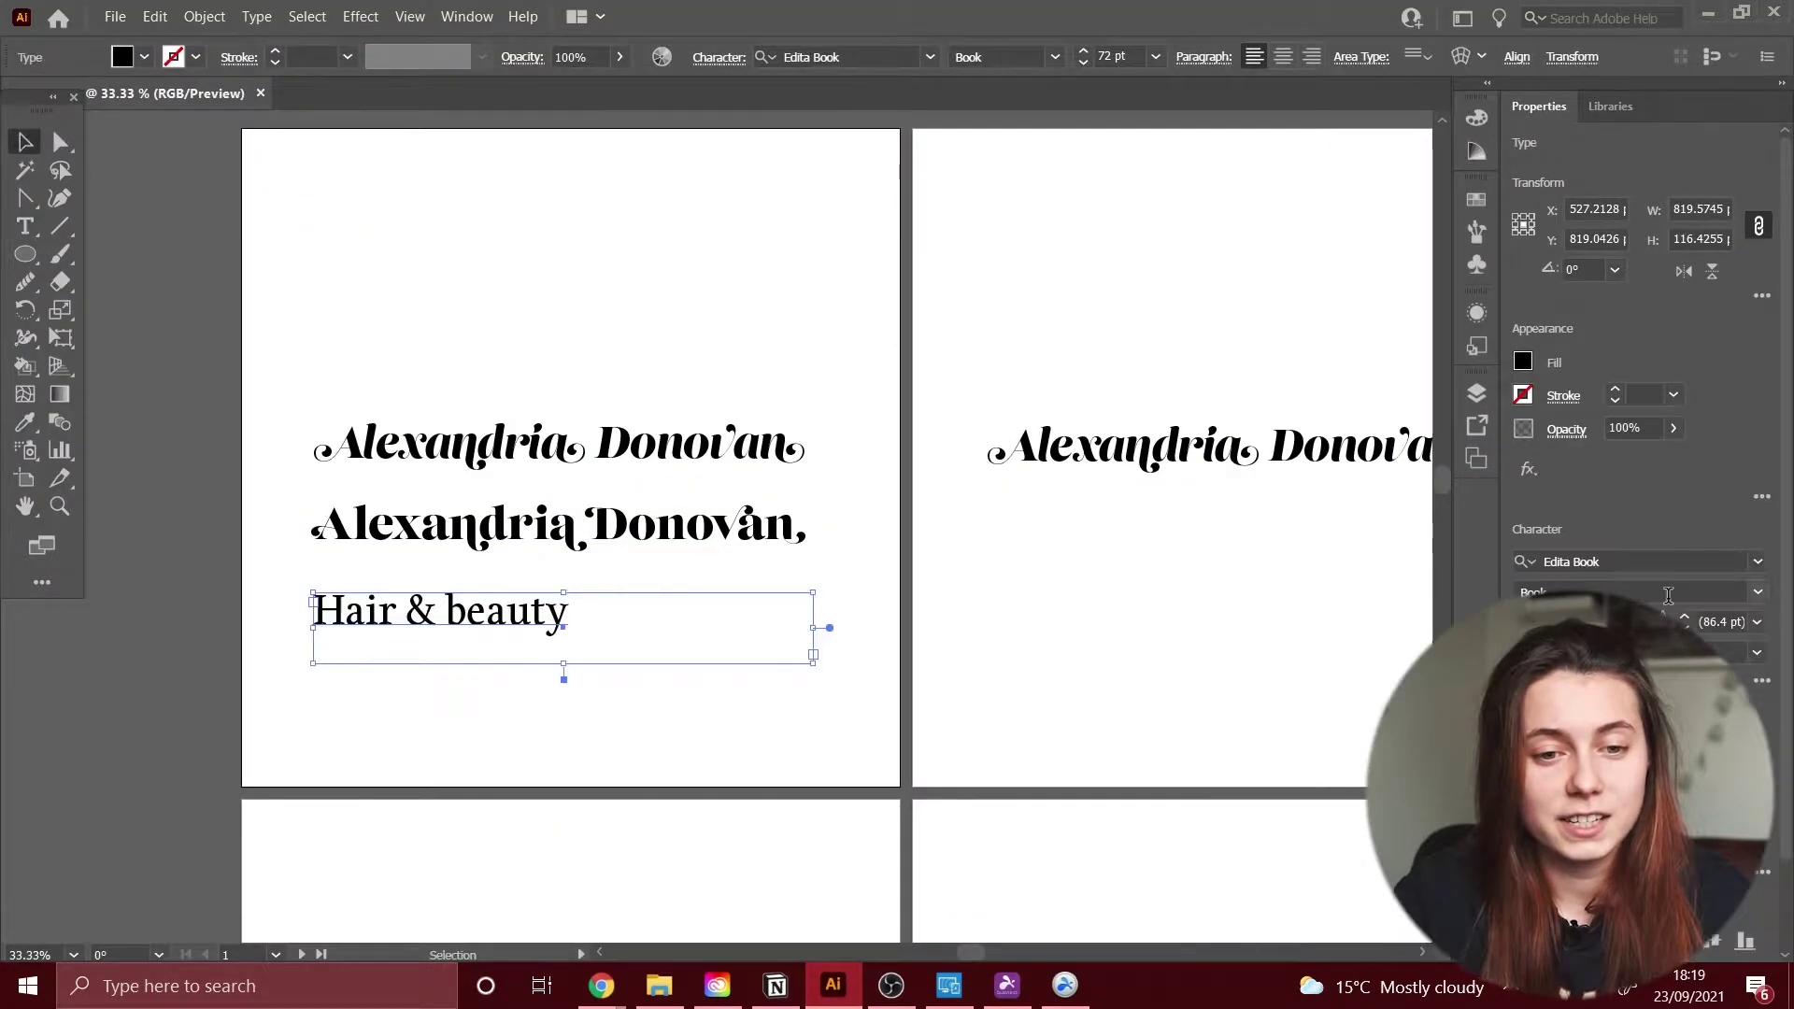
Step: Centre-align the tagline, move it up under the name and shrink it to 36 pt
{"action": "double_click", "coordinate": [362, 616]}
{"action": "key", "text": "ctrl+a"}
{"action": "left_click", "coordinate": [1283, 57]}
{"action": "key", "text": "Escape"}
{"action": "left_click", "coordinate": [553, 745]}
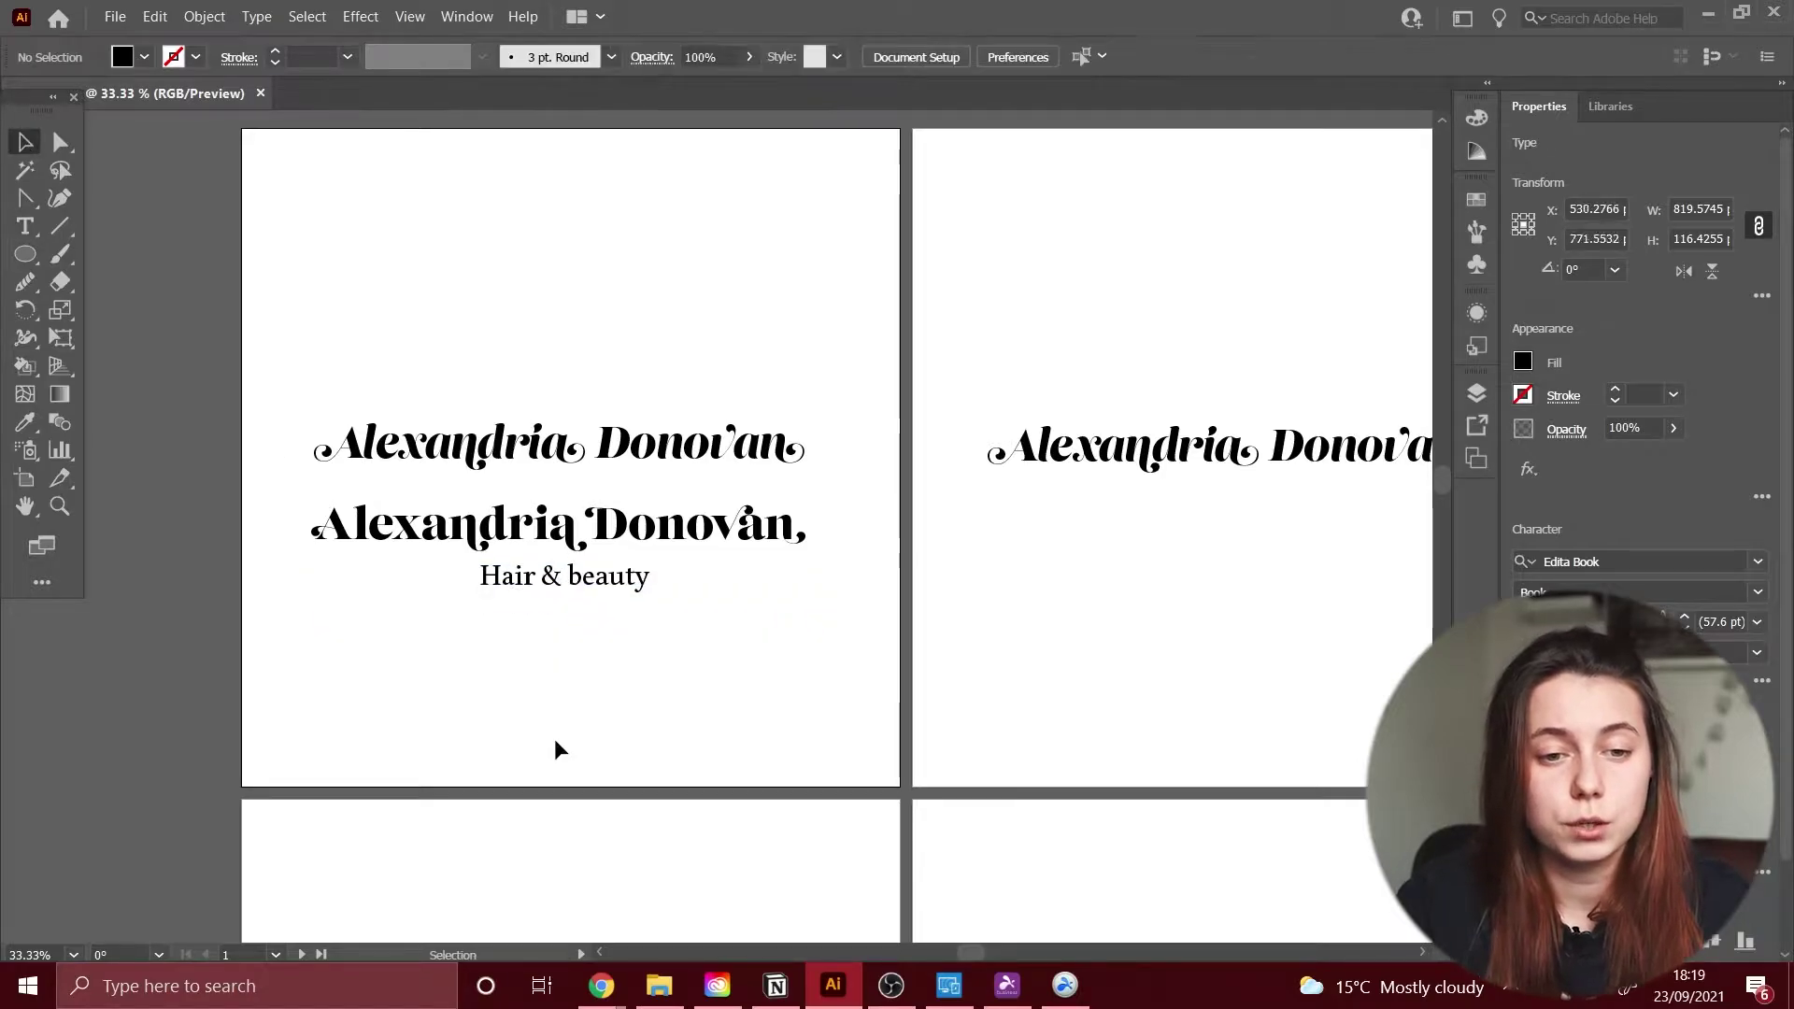
{"action": "left_click_drag", "start_coordinate": [562, 612], "coordinate": [563, 581]}
{"action": "double_click", "coordinate": [564, 581]}
{"action": "key", "text": "ctrl+a"}
{"action": "key", "text": "ctrl+shift+comma"}
{"action": "key", "text": "ctrl+shift+comma"}
{"action": "key", "text": "ctrl+shift+comma"}
{"action": "key", "text": "ctrl+shift+comma"}
{"action": "key", "text": "ctrl+shift+comma"}
{"action": "key", "text": "ctrl+shift+comma"}
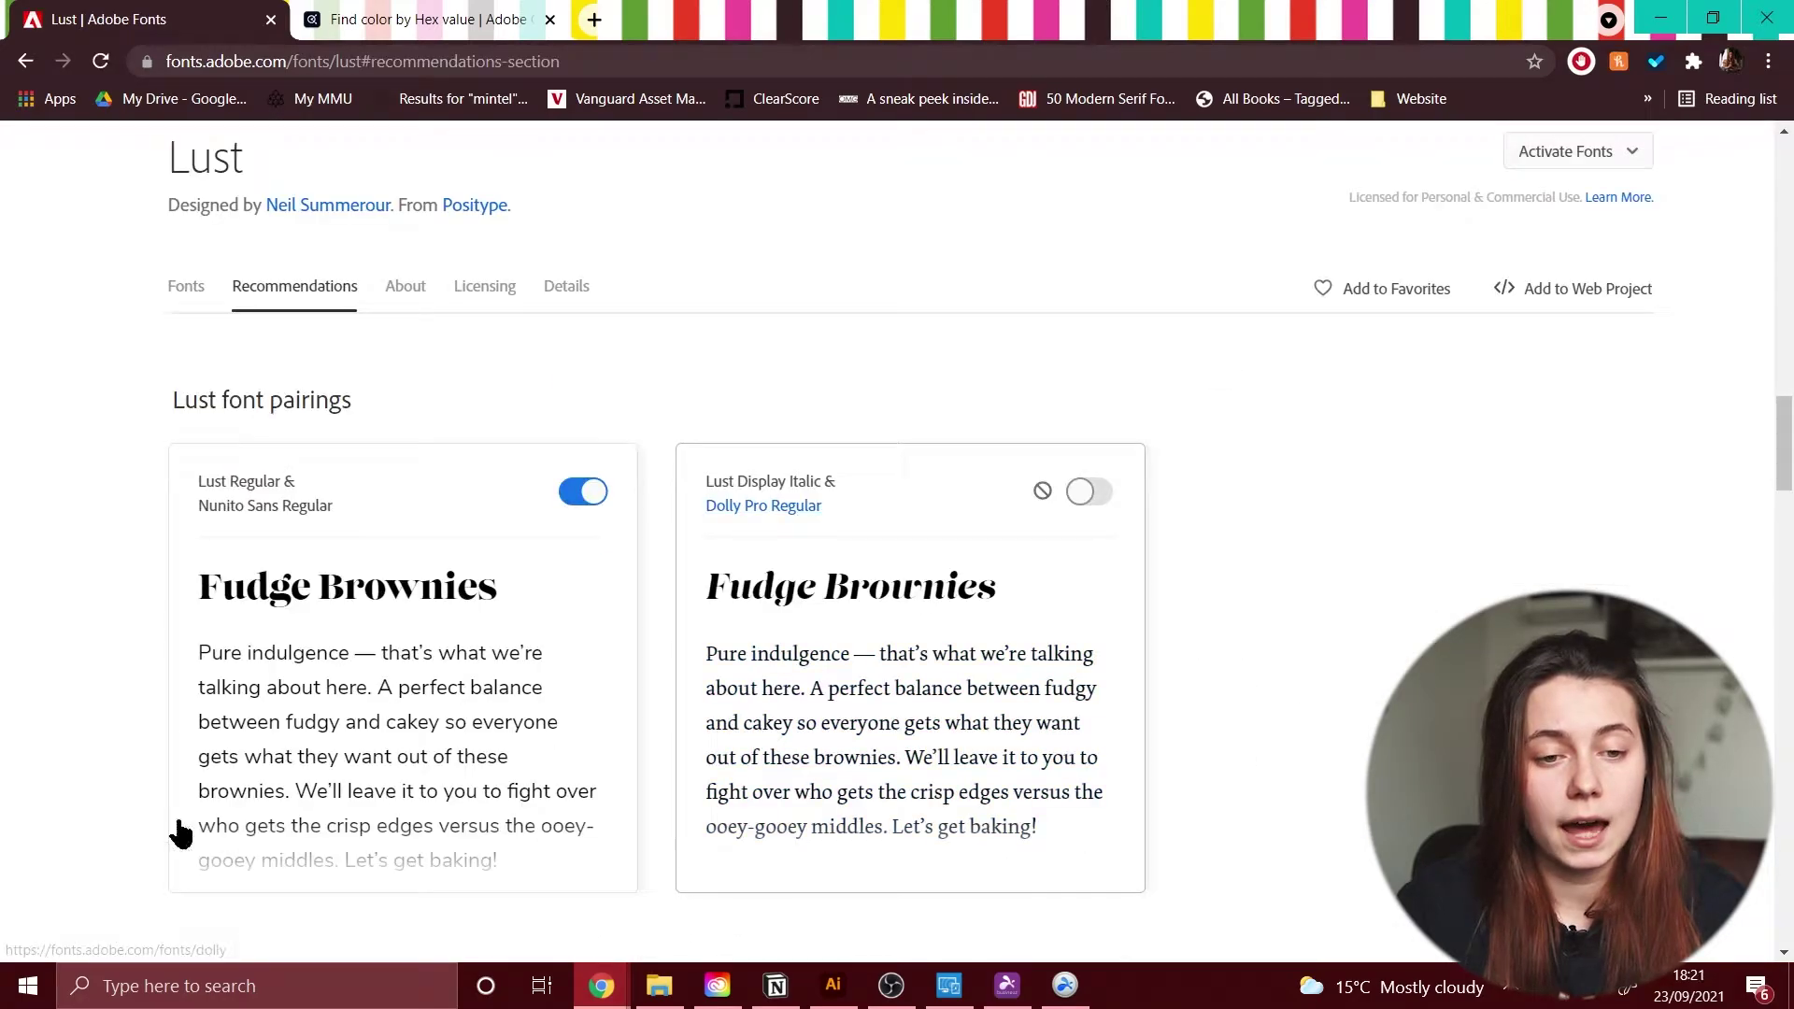
{"action": "left_click", "coordinate": [266, 505]}
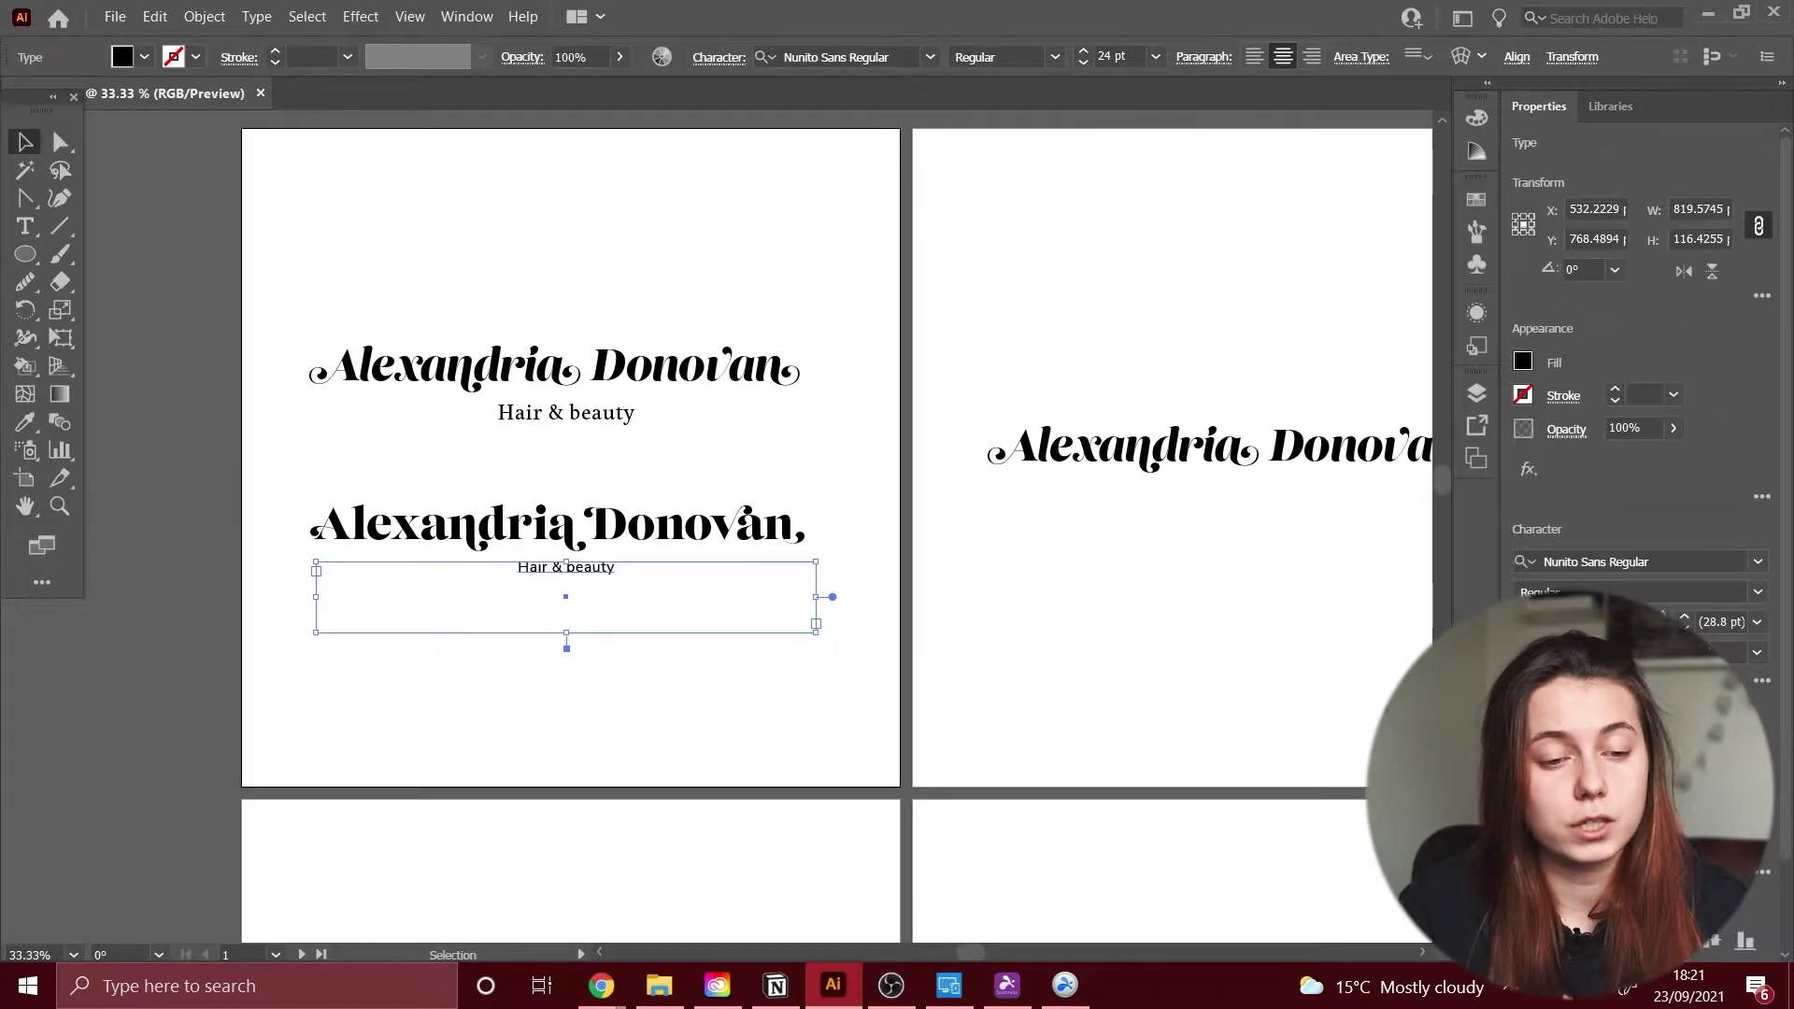
{"action": "key", "text": "t"}
{"action": "left_click", "coordinate": [1279, 443]}
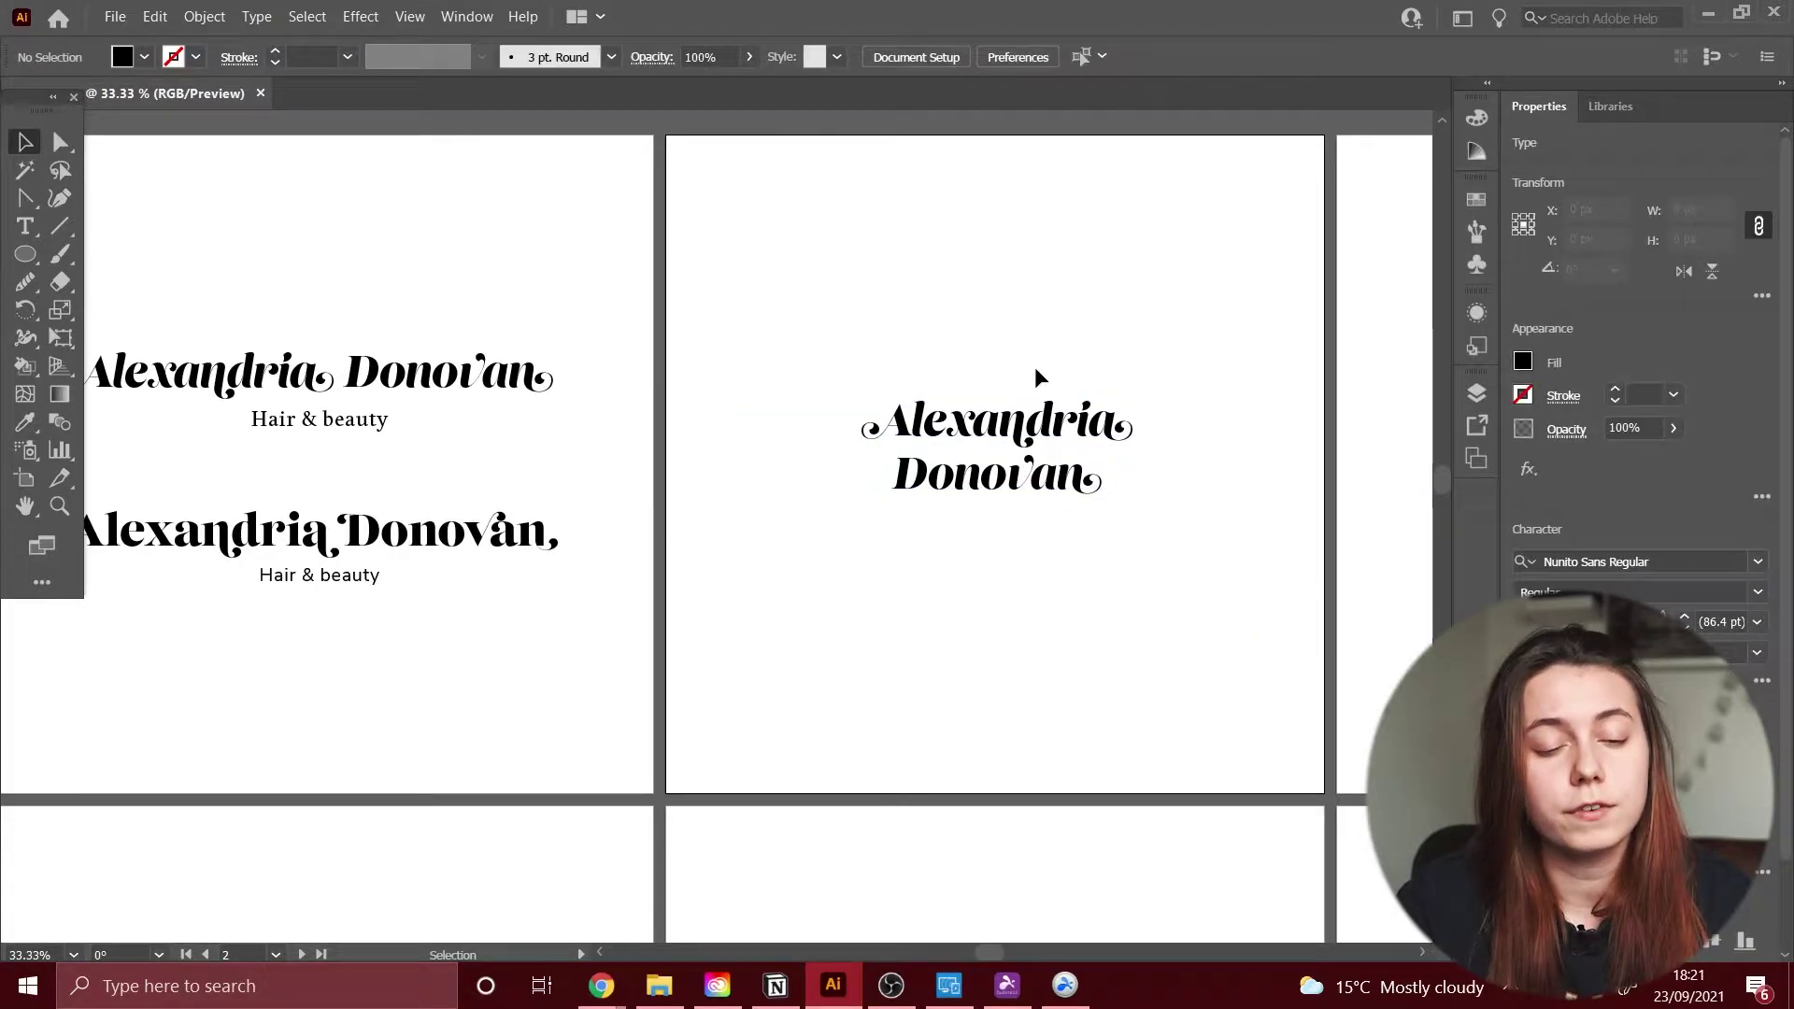
{"action": "left_click_drag", "start_coordinate": [436, 492], "coordinate": [460, 492]}
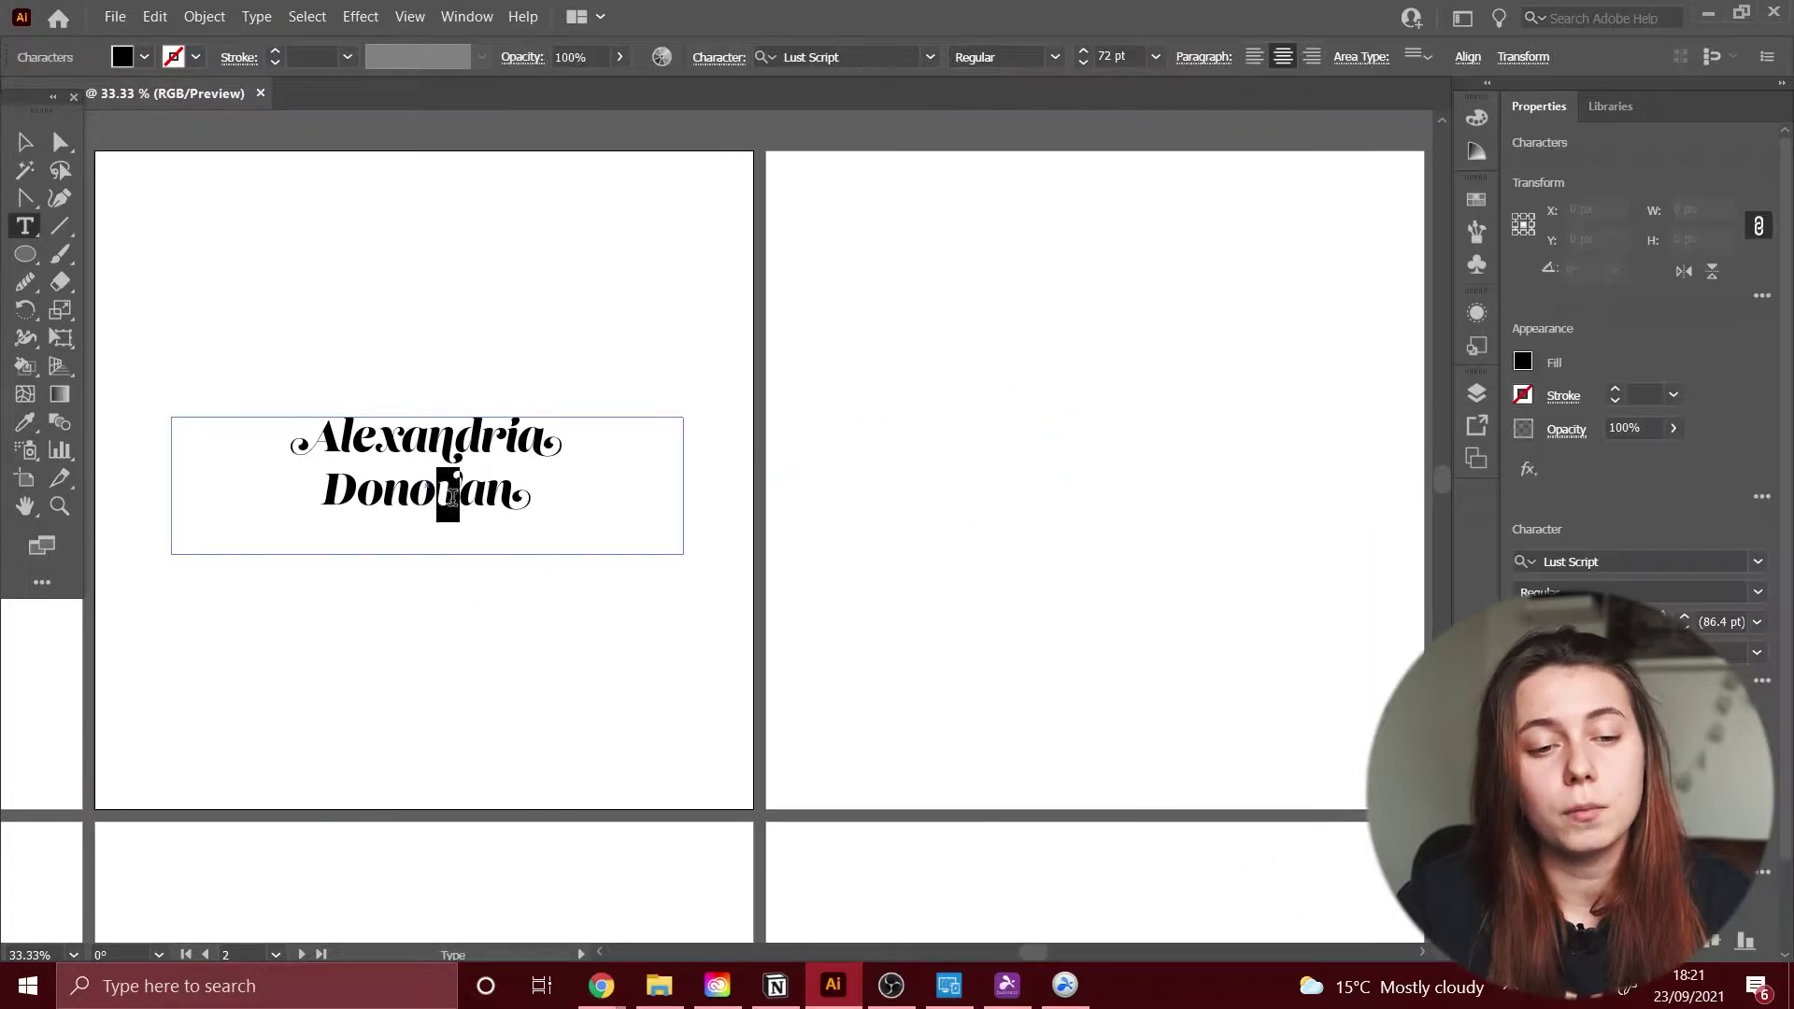
{"action": "key", "text": "Escape"}
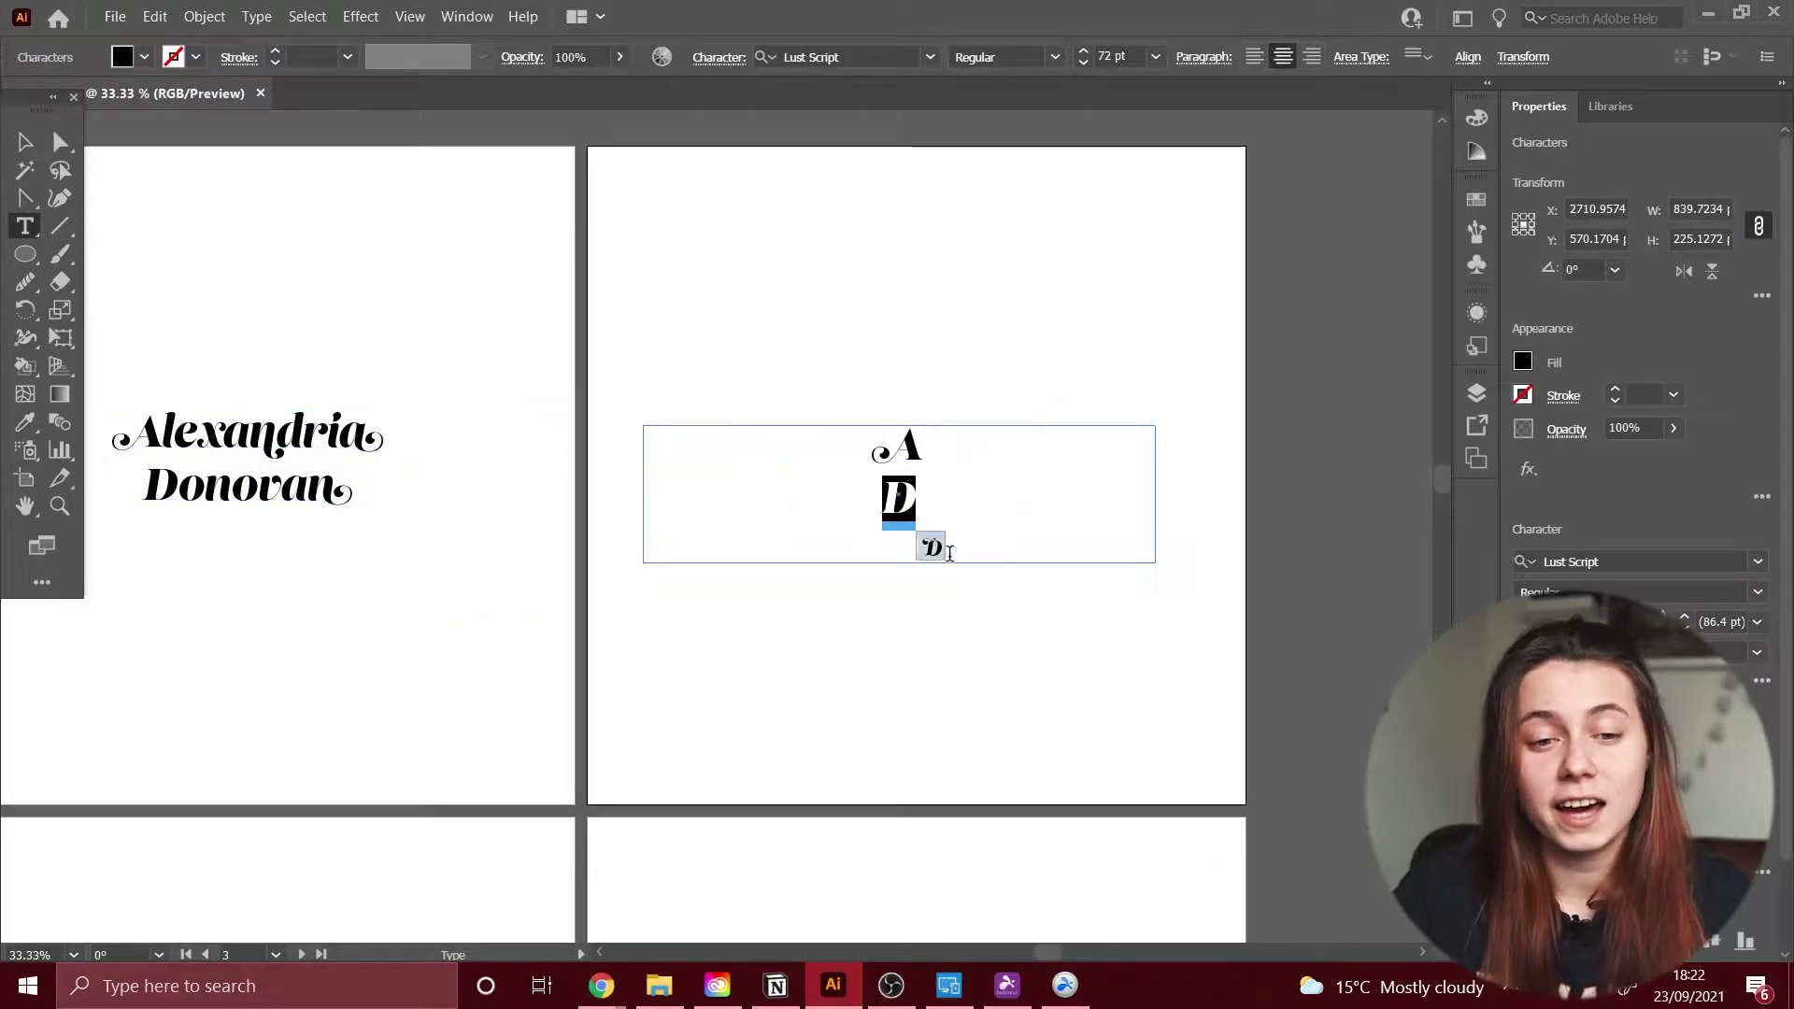
{"action": "key", "text": "Escape"}
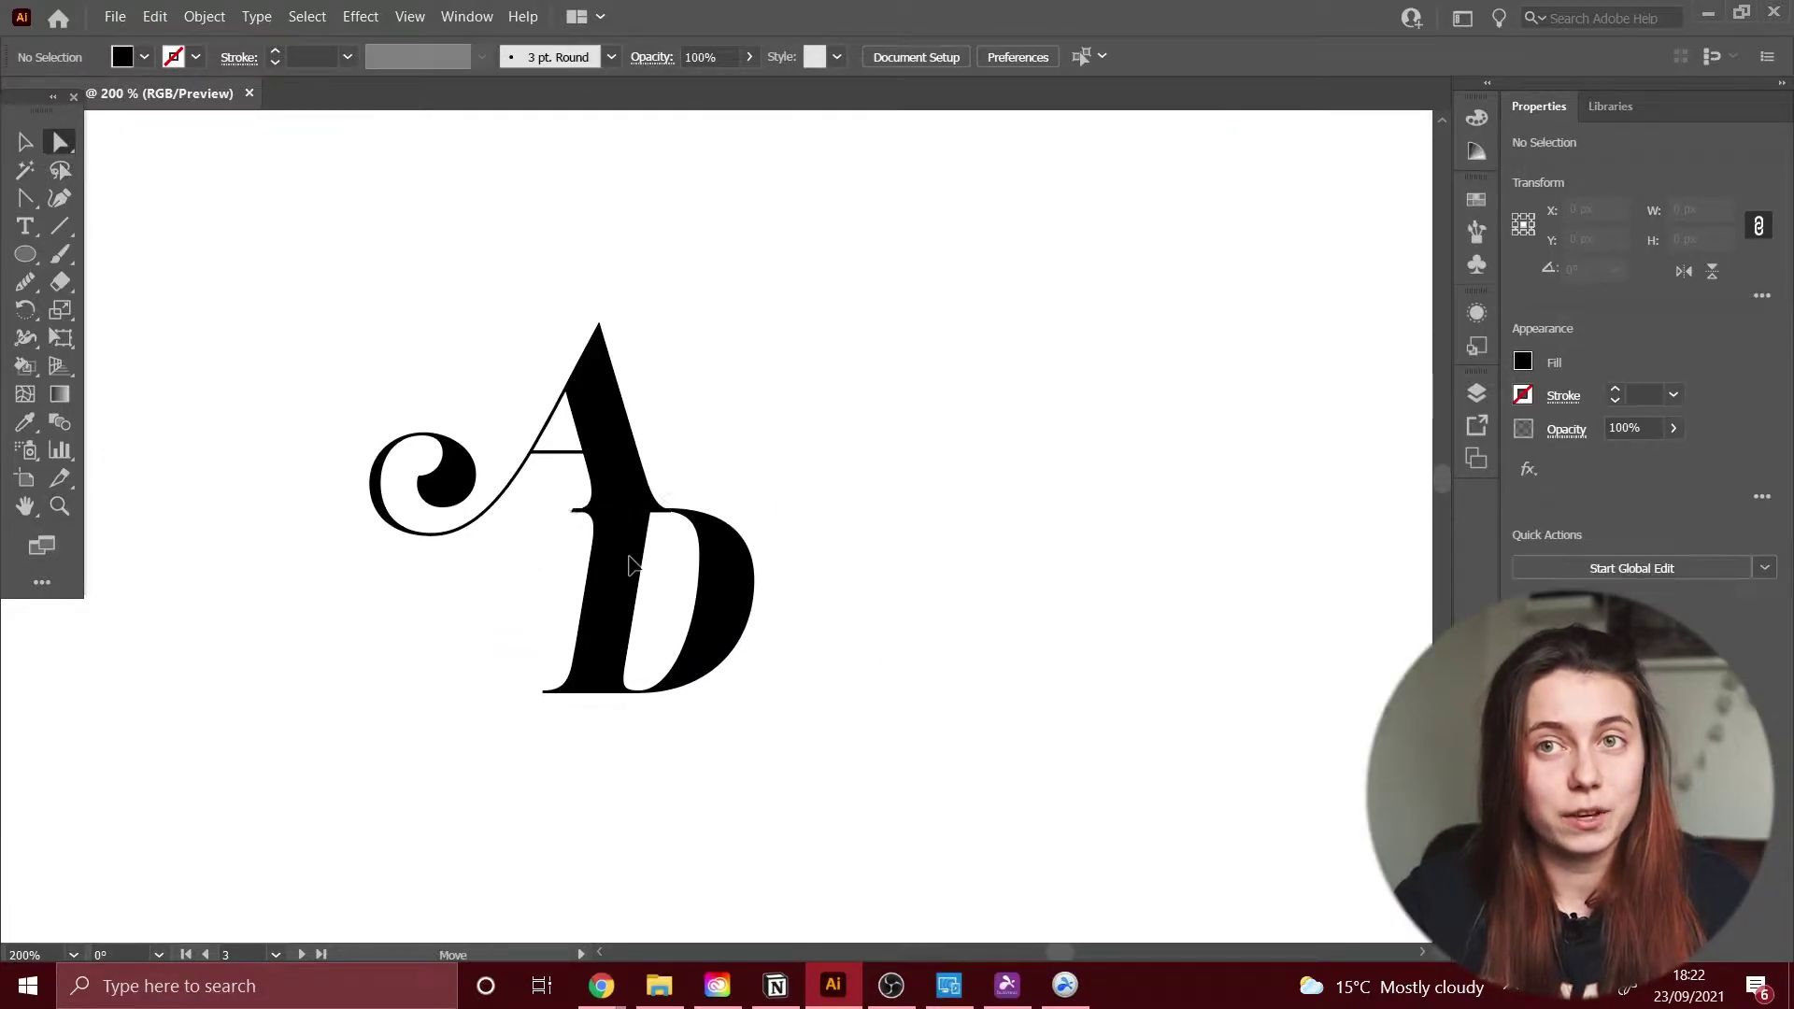
Step: Zoom to 33.33%, centre the AD monogram on the artboard and enlarge it
{"action": "left_click", "coordinate": [159, 954]}
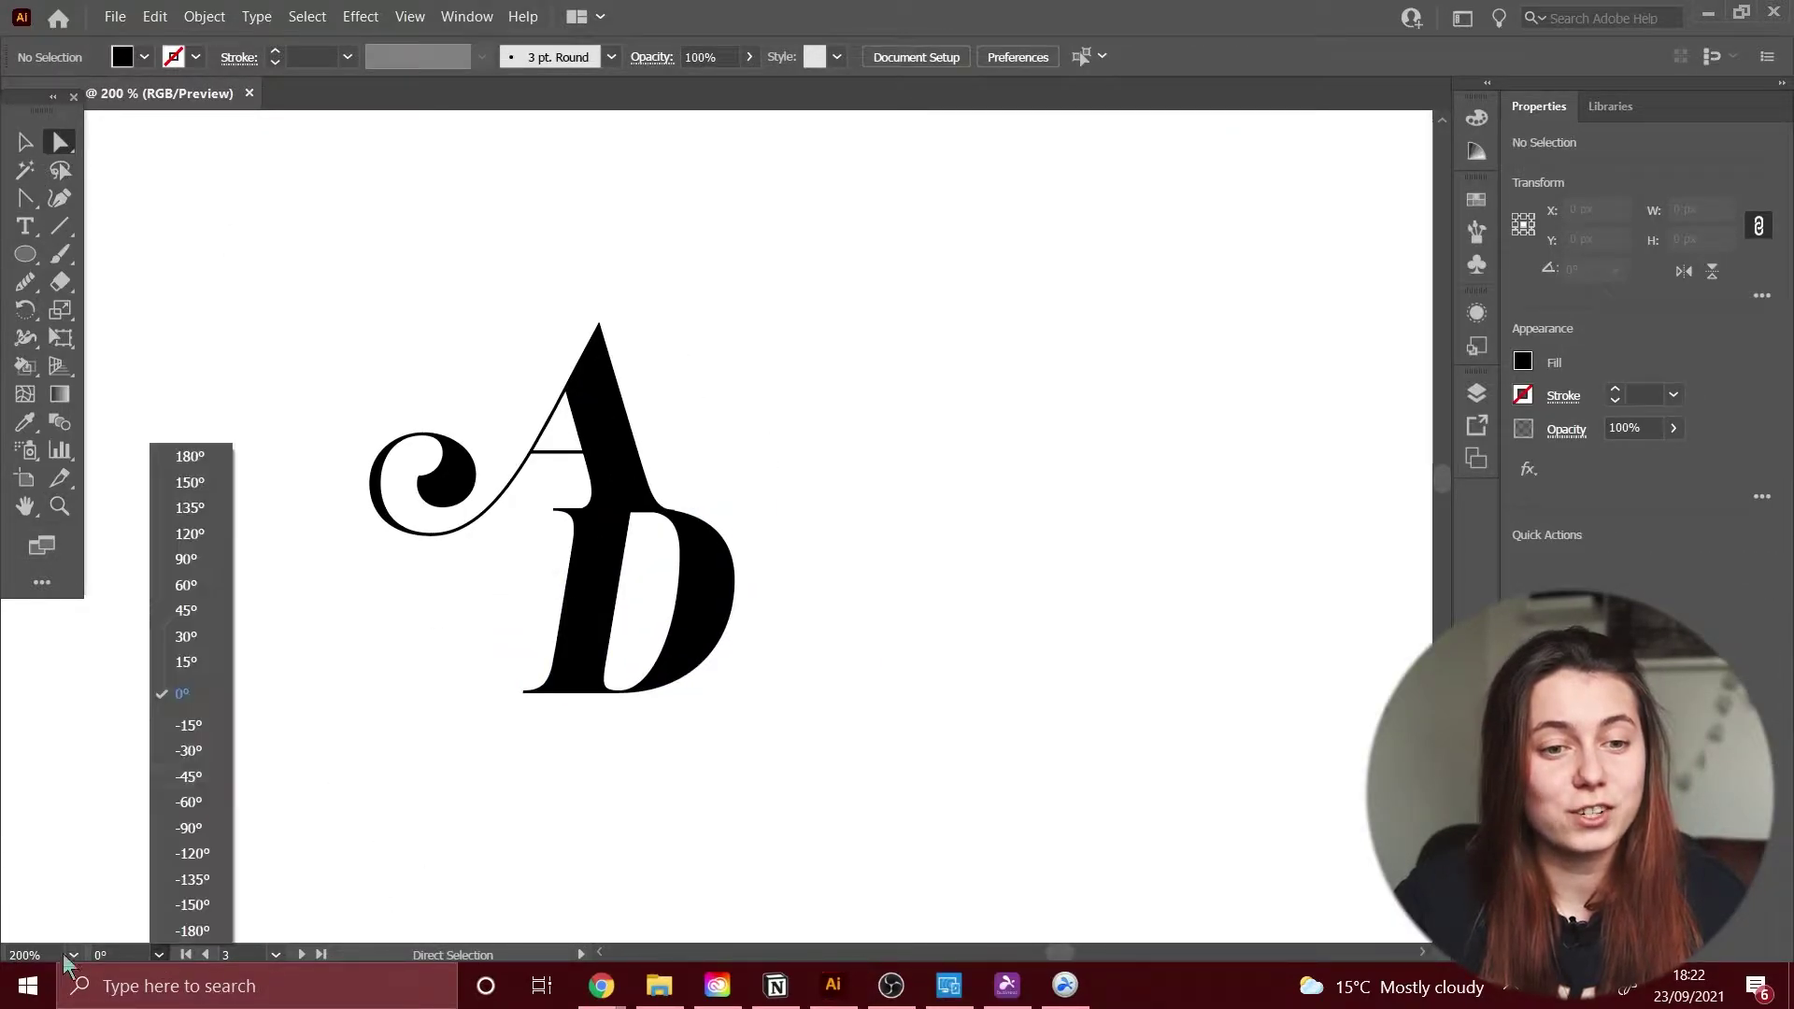
{"action": "left_click", "coordinate": [72, 954]}
{"action": "left_click", "coordinate": [140, 591]}
{"action": "key", "text": "v"}
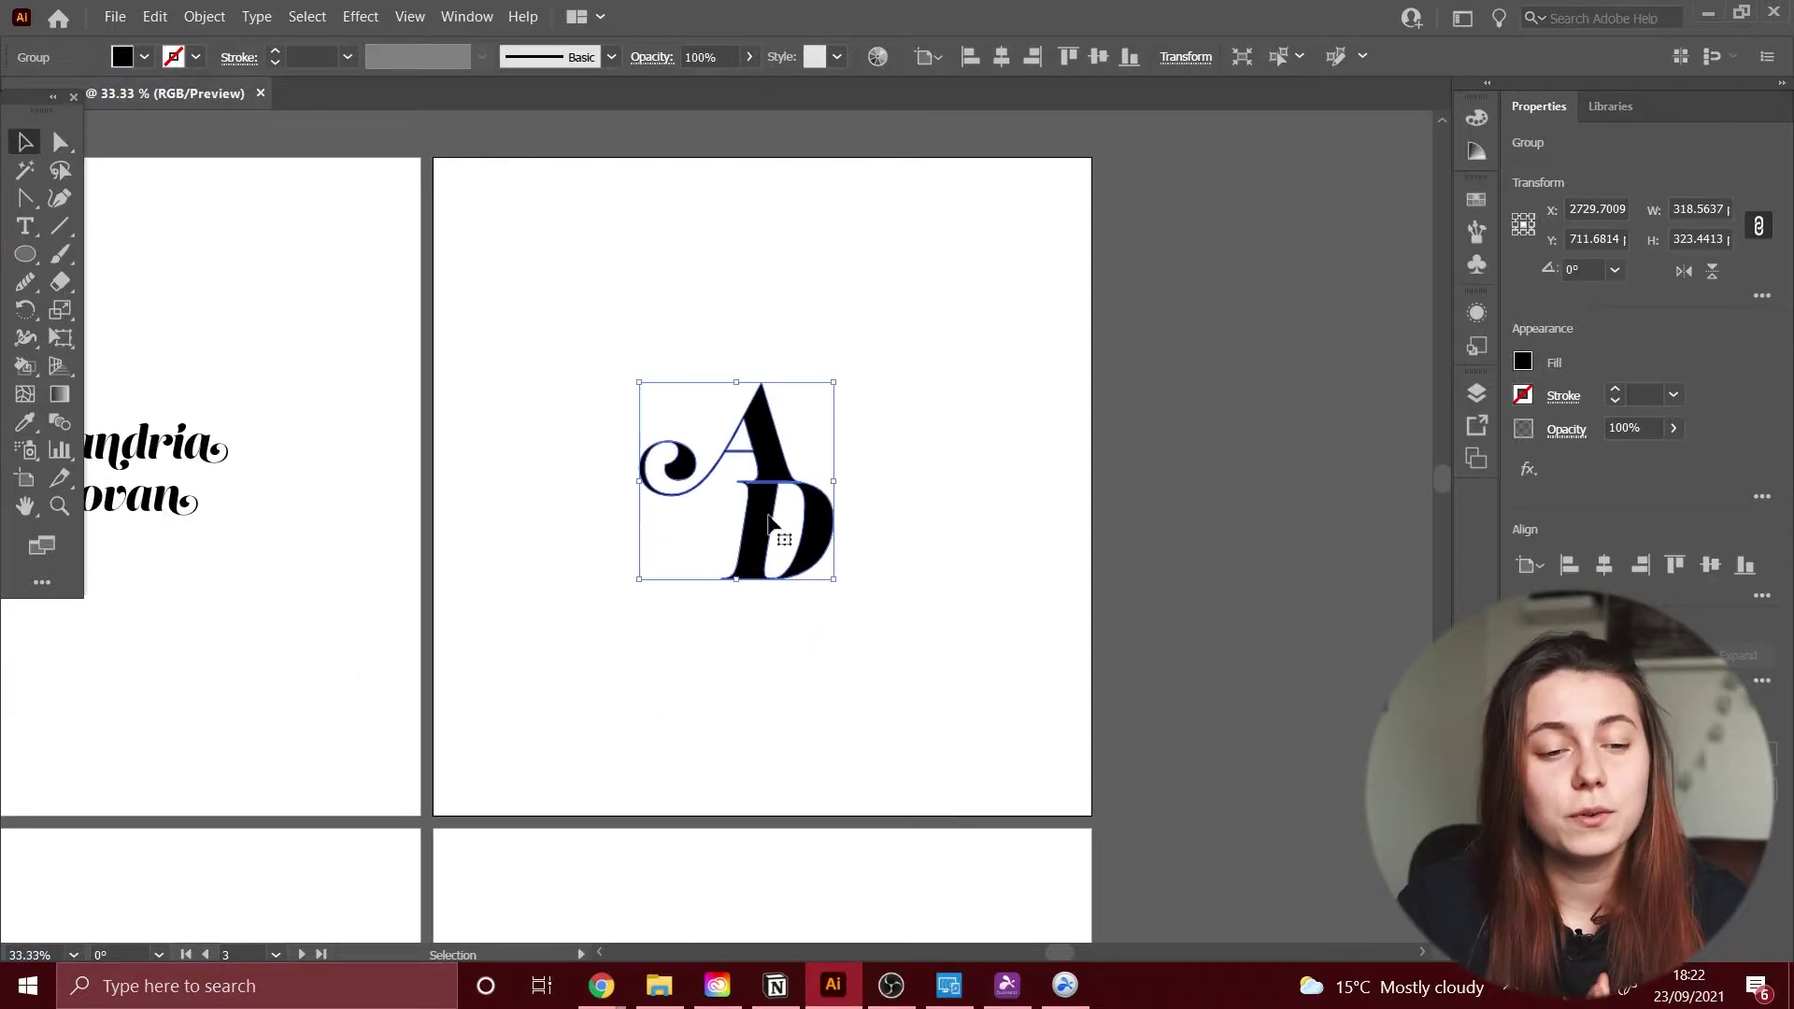
{"action": "left_click", "coordinate": [768, 517]}
{"action": "left_click", "coordinate": [1604, 565]}
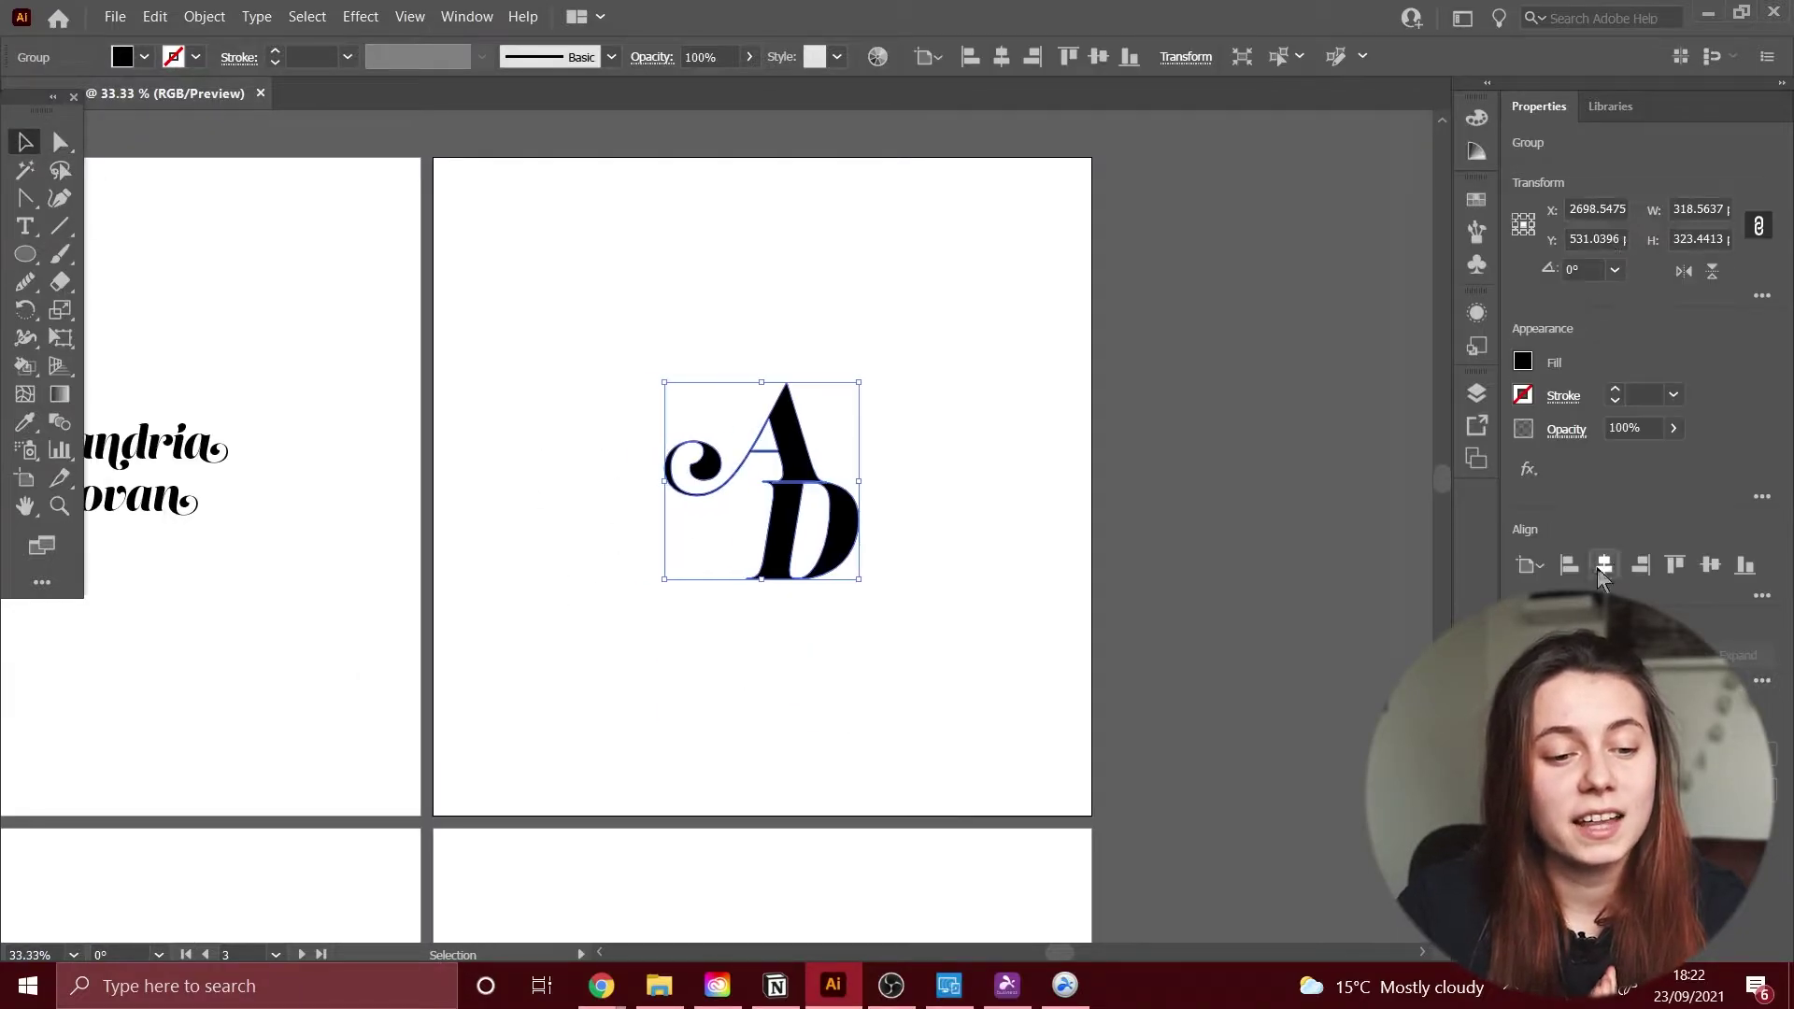
{"action": "left_click", "coordinate": [1710, 566]}
{"action": "left_click_drag", "start_coordinate": [859, 586], "coordinate": [936, 662]}
{"action": "left_click", "coordinate": [1604, 565]}
{"action": "left_click", "coordinate": [1710, 566]}
{"action": "left_click", "coordinate": [1040, 402]}
{"action": "left_click_drag", "start_coordinate": [25, 254], "coordinate": [86, 277]}
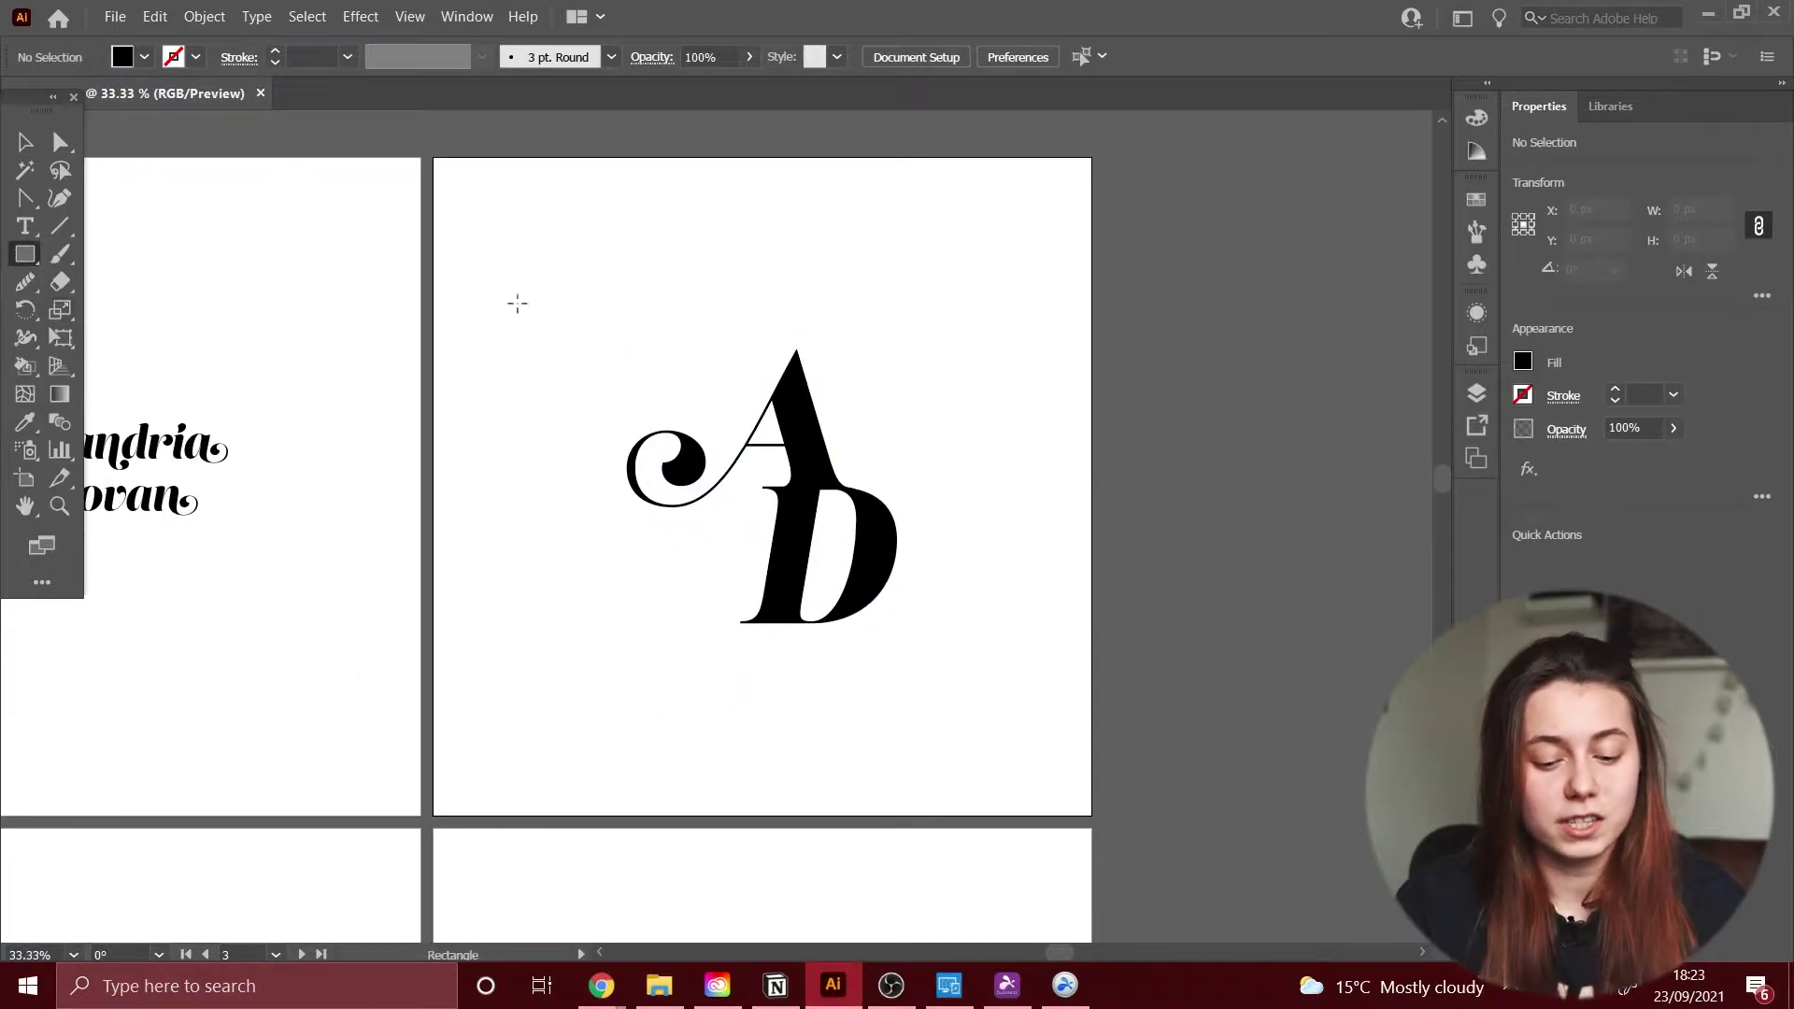
Step: Try a no-fill rounded square frame around the monogram, then delete it
{"action": "left_click_drag", "start_coordinate": [552, 283], "coordinate": [962, 692]}
{"action": "left_click", "coordinate": [1523, 361]}
{"action": "left_click", "coordinate": [1276, 407]}
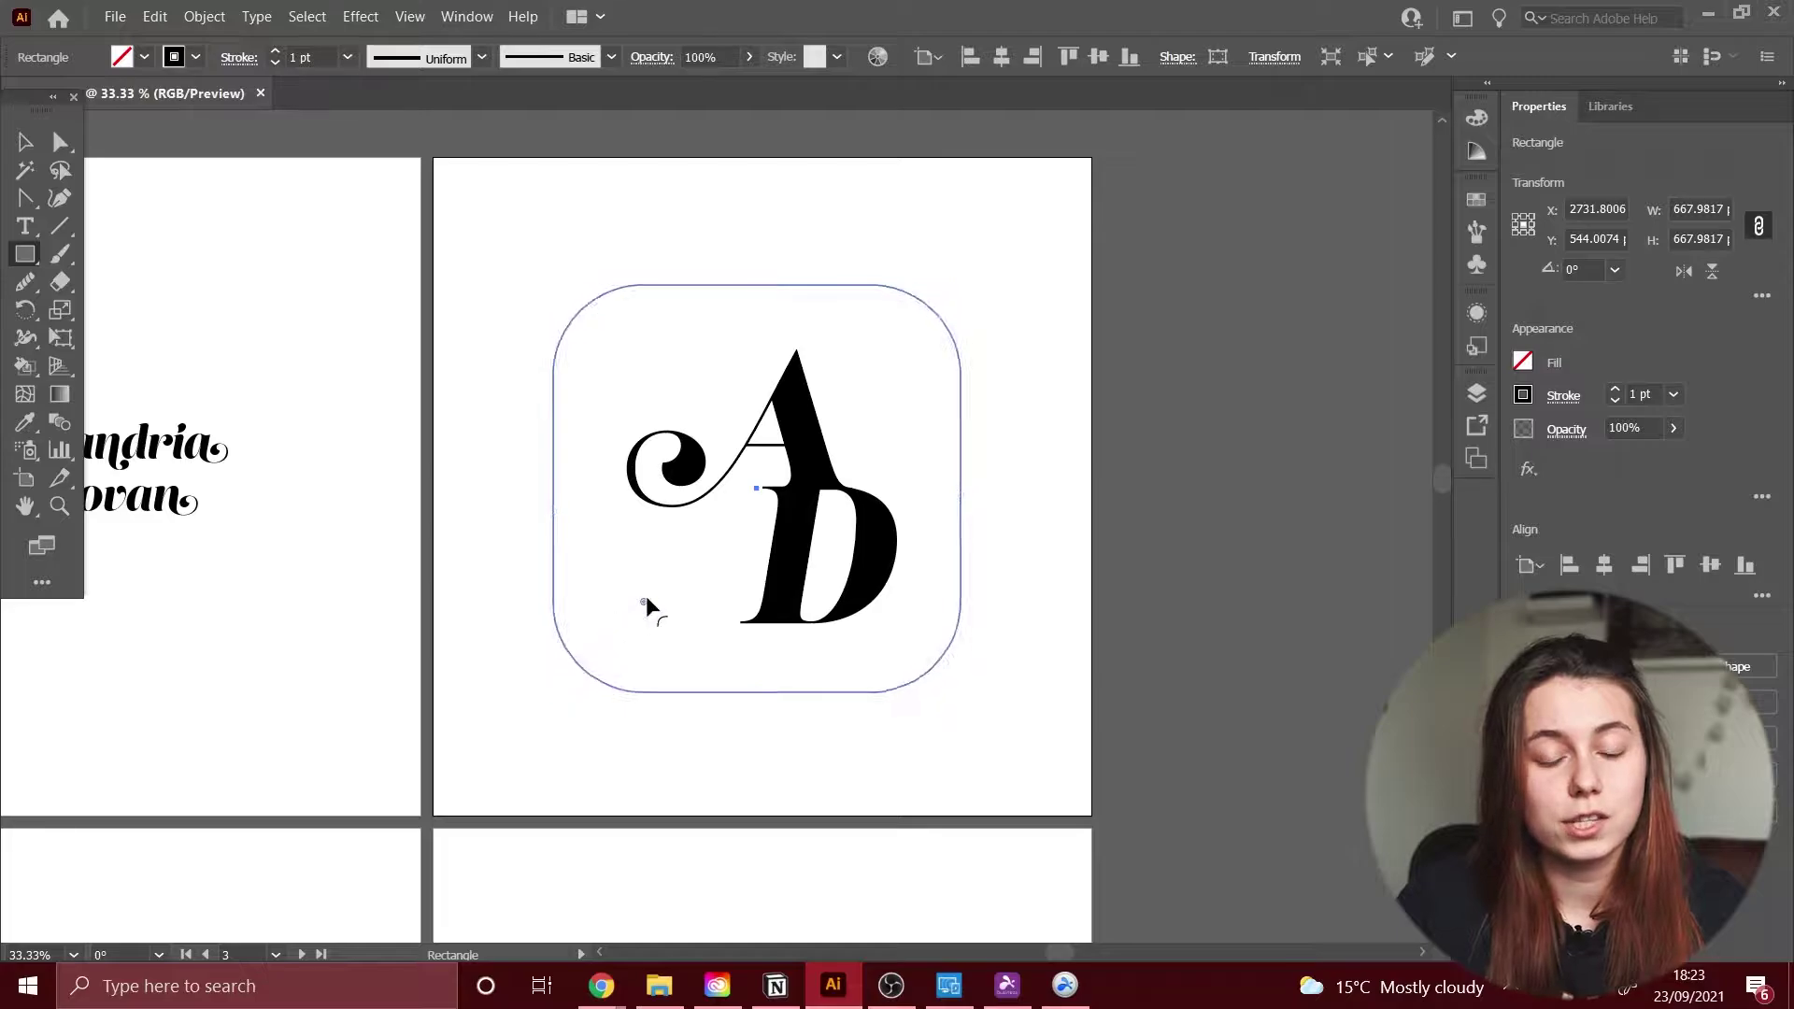
{"action": "key", "text": "Delete"}
Step: Draw a circle around the monogram and set its stroke weight to 1 pt
{"action": "key", "text": "l"}
{"action": "left_click_drag", "start_coordinate": [593, 287], "coordinate": [1009, 705]}
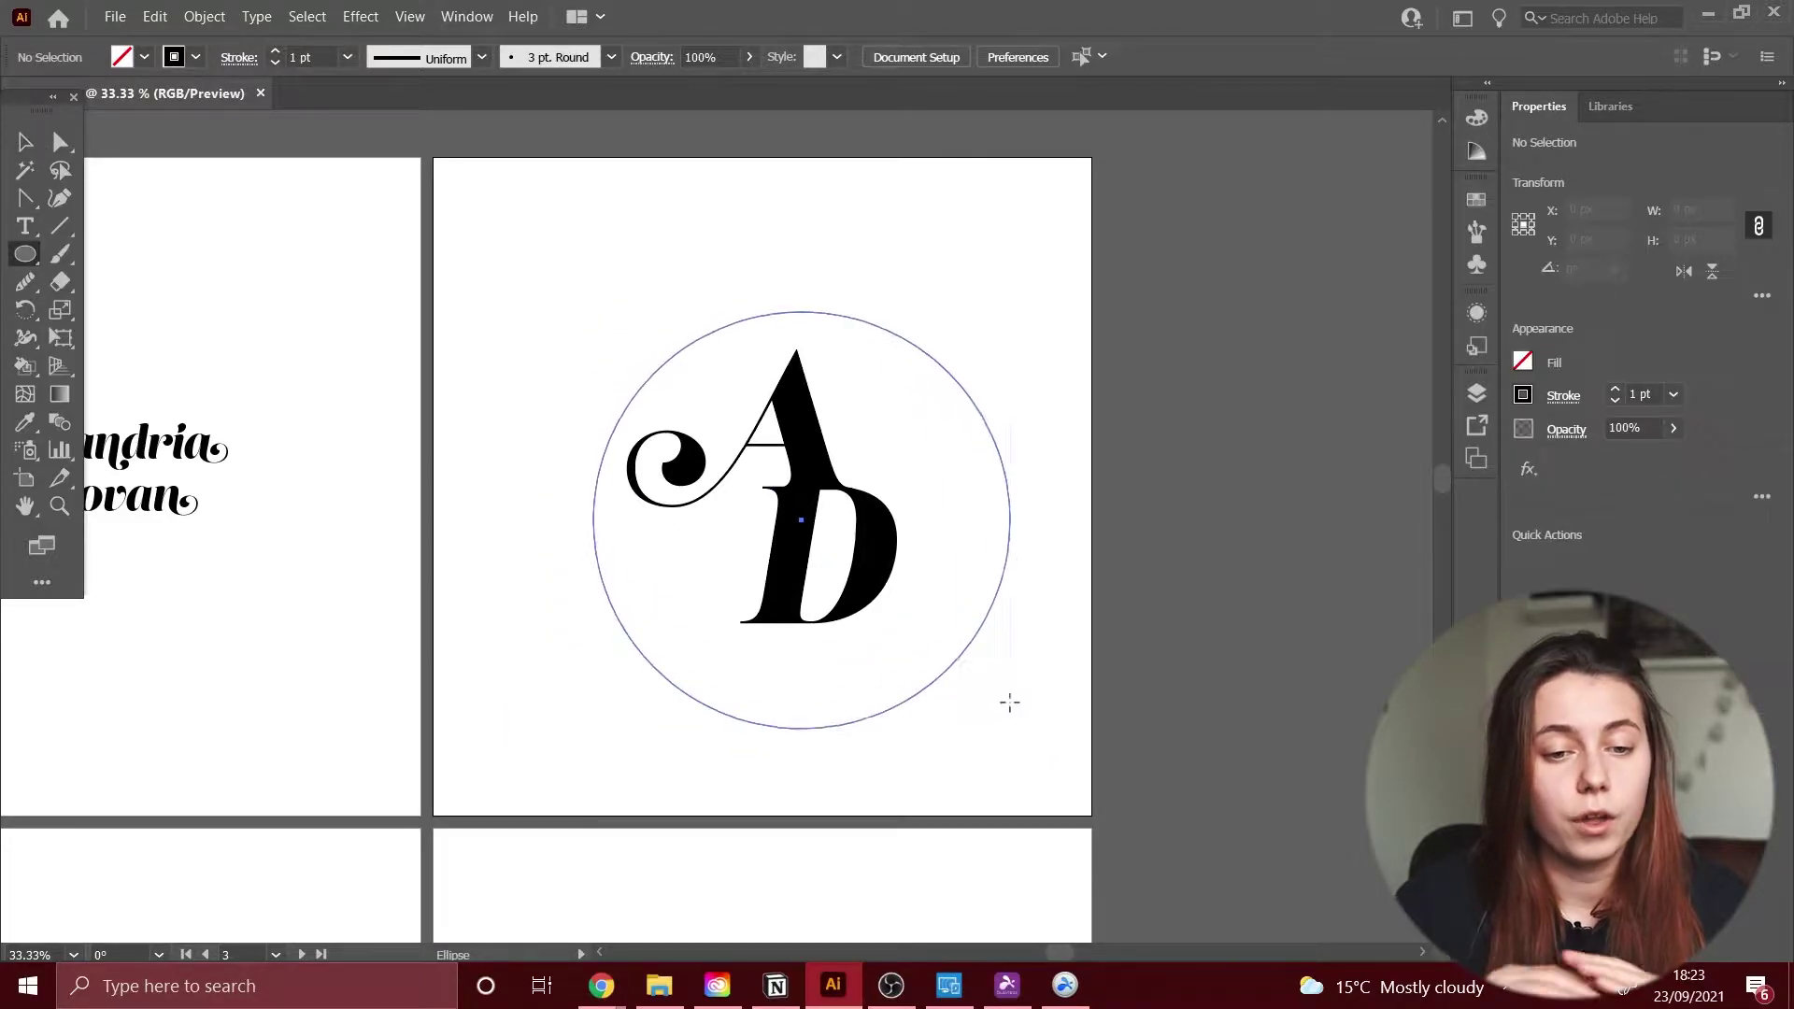
{"action": "key", "text": "v"}
{"action": "left_click", "coordinate": [1641, 395]}
{"action": "type", "text": "10"}
{"action": "key", "text": "Return"}
{"action": "type", "text": "1"}
{"action": "key", "text": "Return"}
Step: Align the circle and AD monogram so the circle is centred around the letters
{"action": "left_click", "coordinate": [940, 689]}
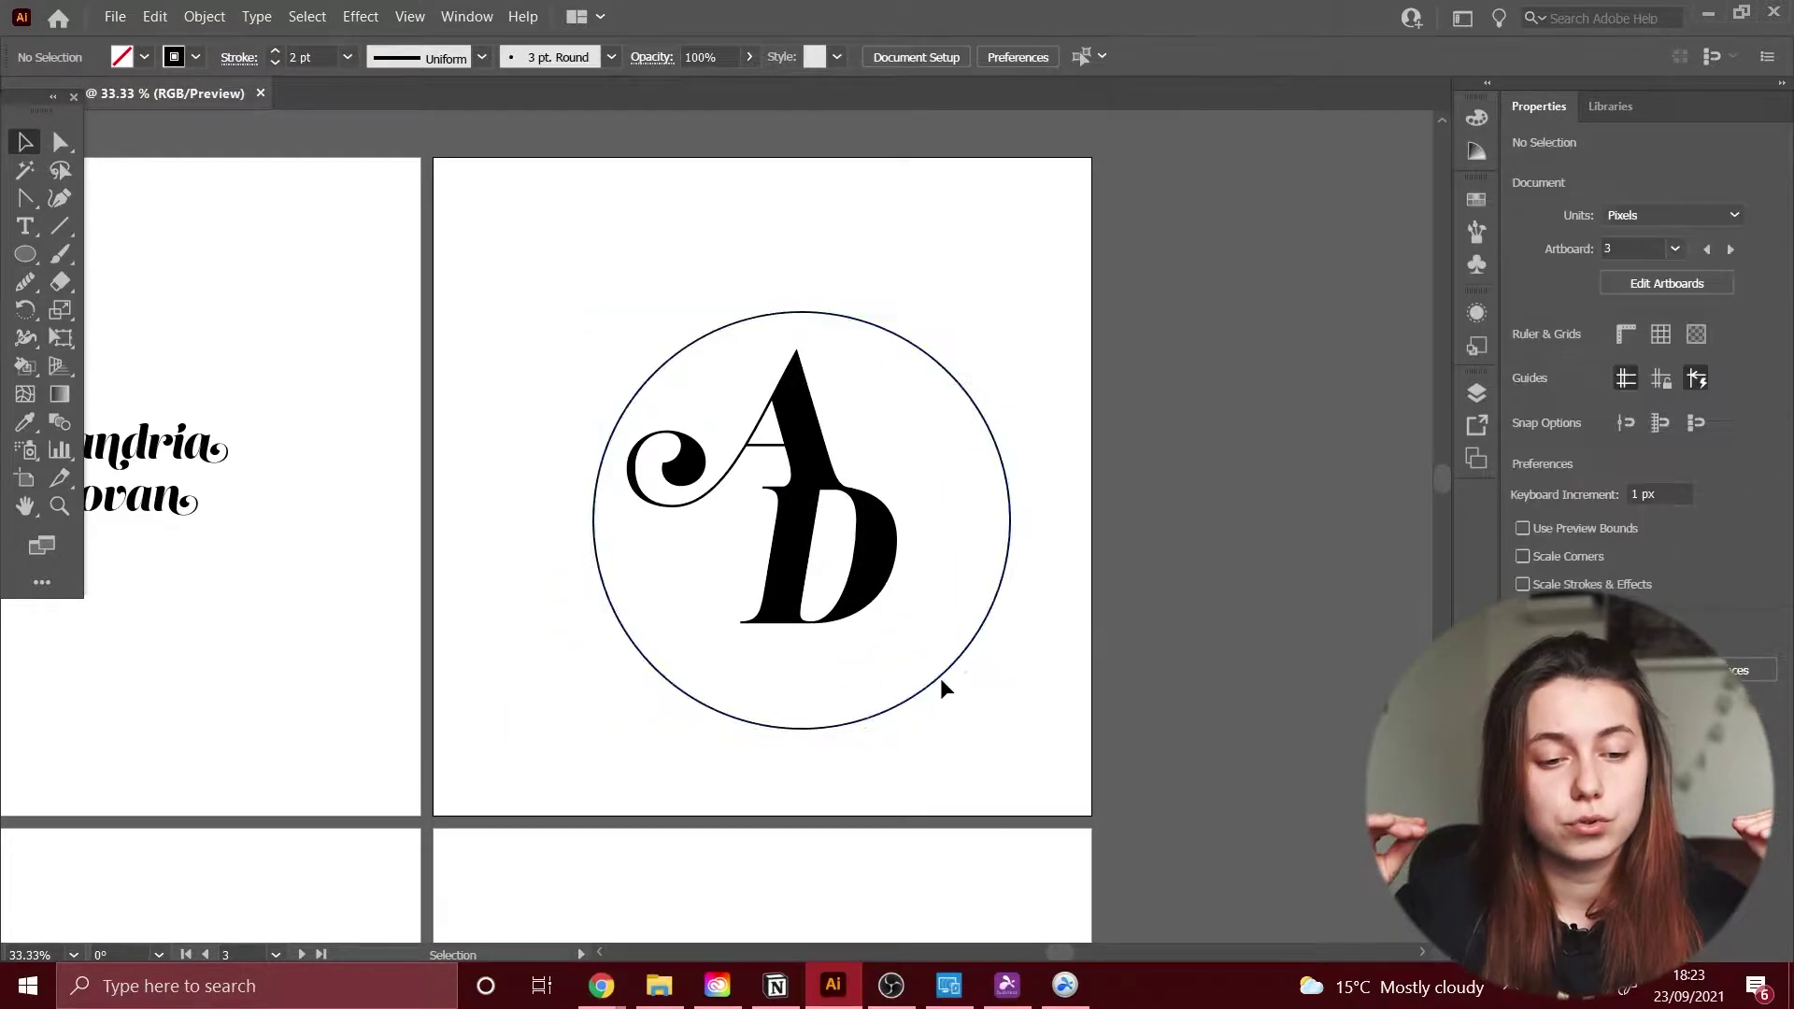
{"action": "left_click", "coordinate": [971, 654]}
{"action": "left_click", "coordinate": [1710, 566]}
{"action": "left_click", "coordinate": [841, 561]}
{"action": "left_click", "coordinate": [994, 501]}
{"action": "left_click", "coordinate": [940, 542]}
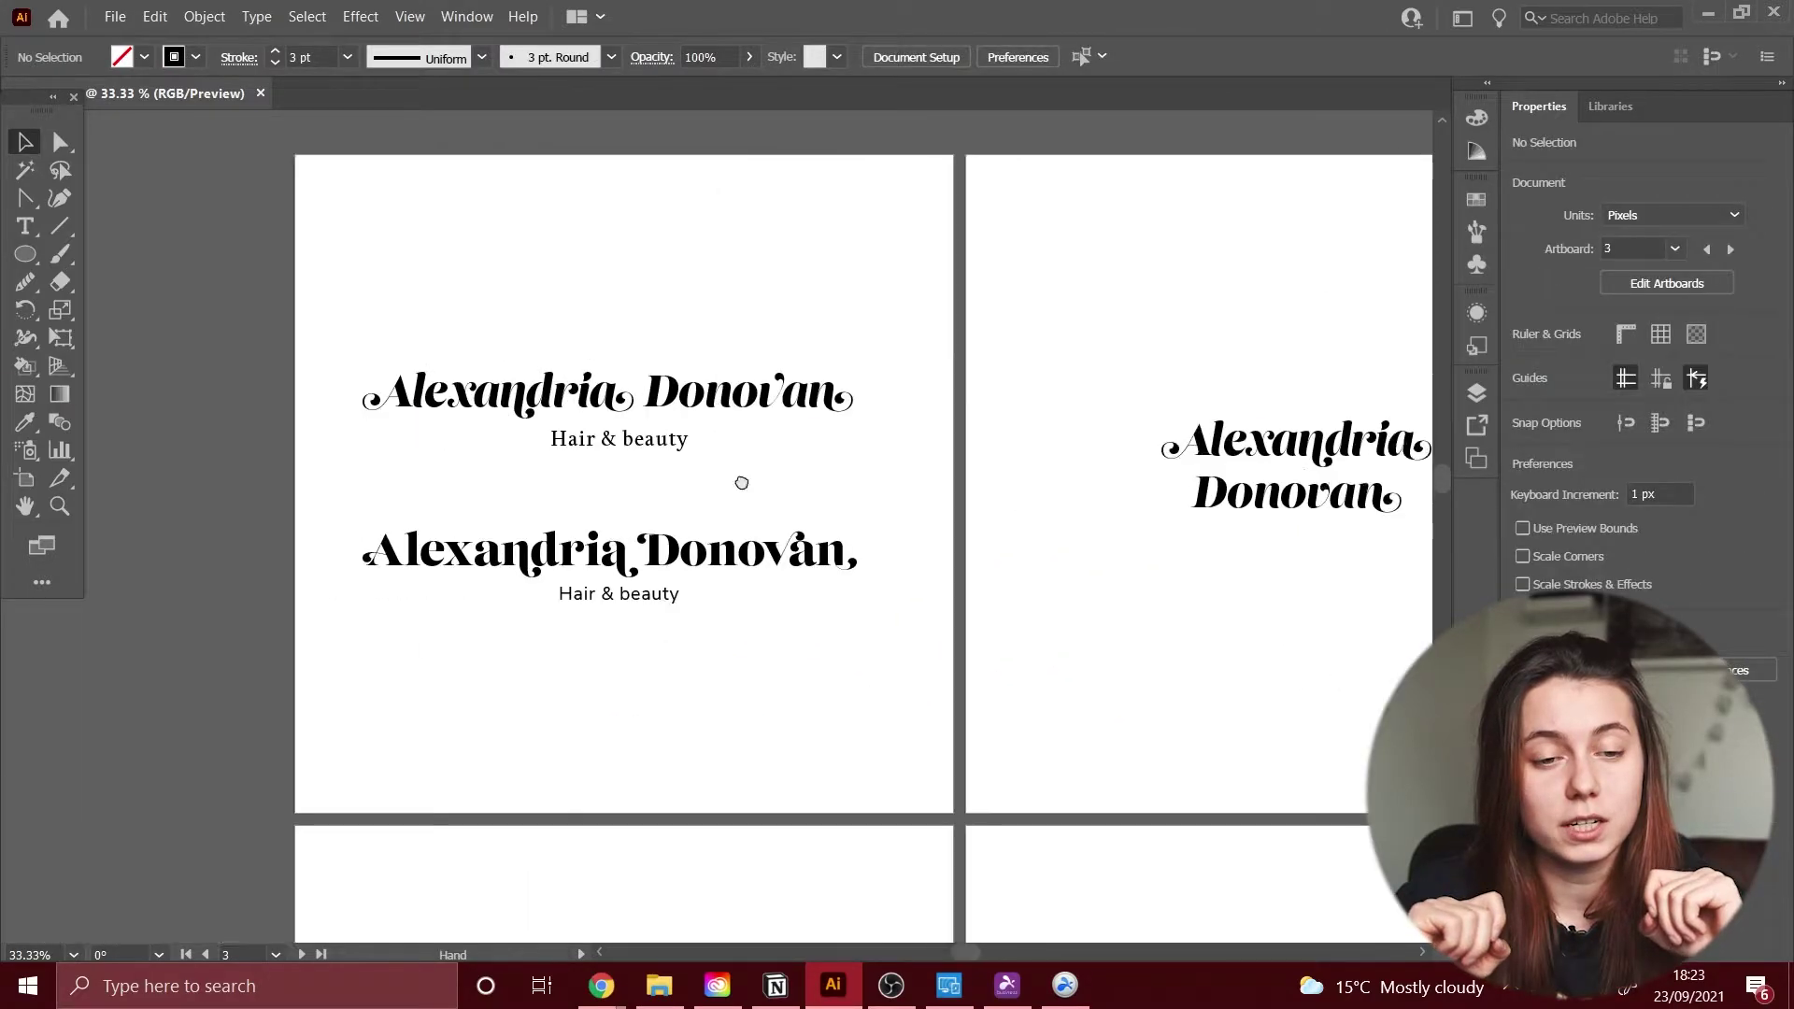
Step: Draw a large spoon-shaped outline, a handle tail and a blade line to the scissors' left ring
{"action": "left_click_drag", "start_coordinate": [742, 482], "coordinate": [897, 432]}
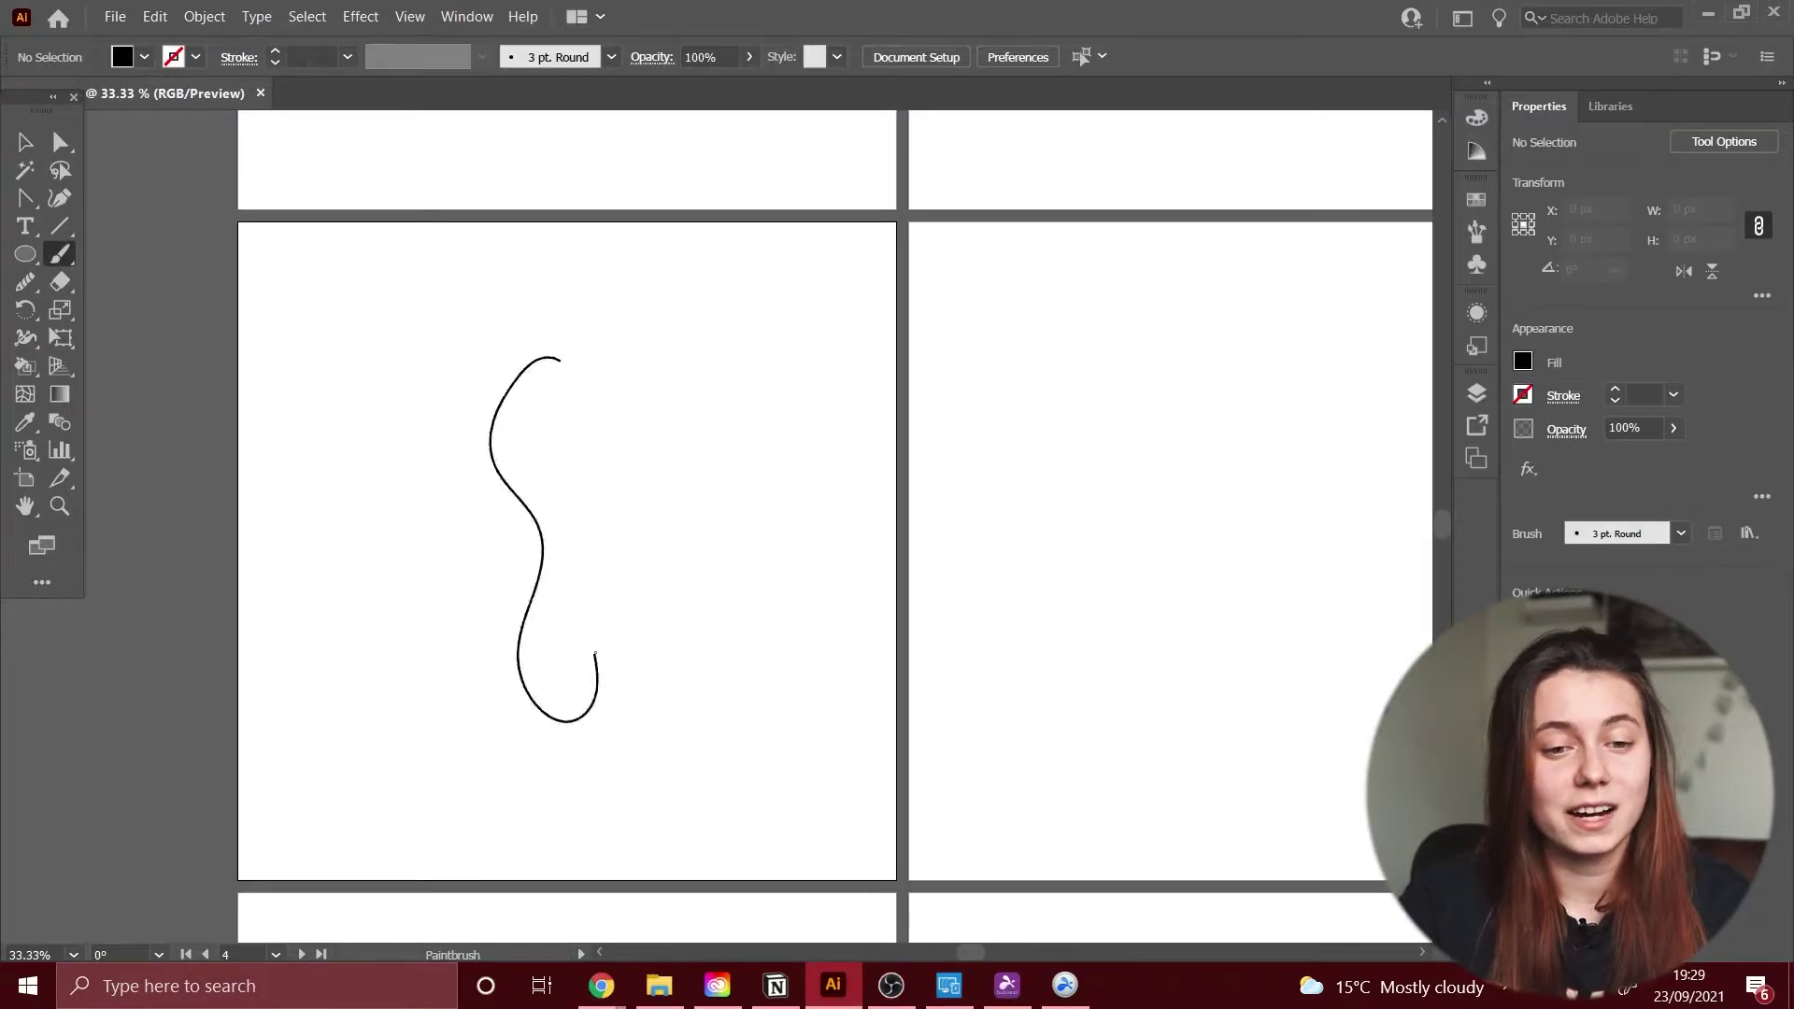
{"action": "left_click_drag", "start_coordinate": [600, 720], "coordinate": [557, 341]}
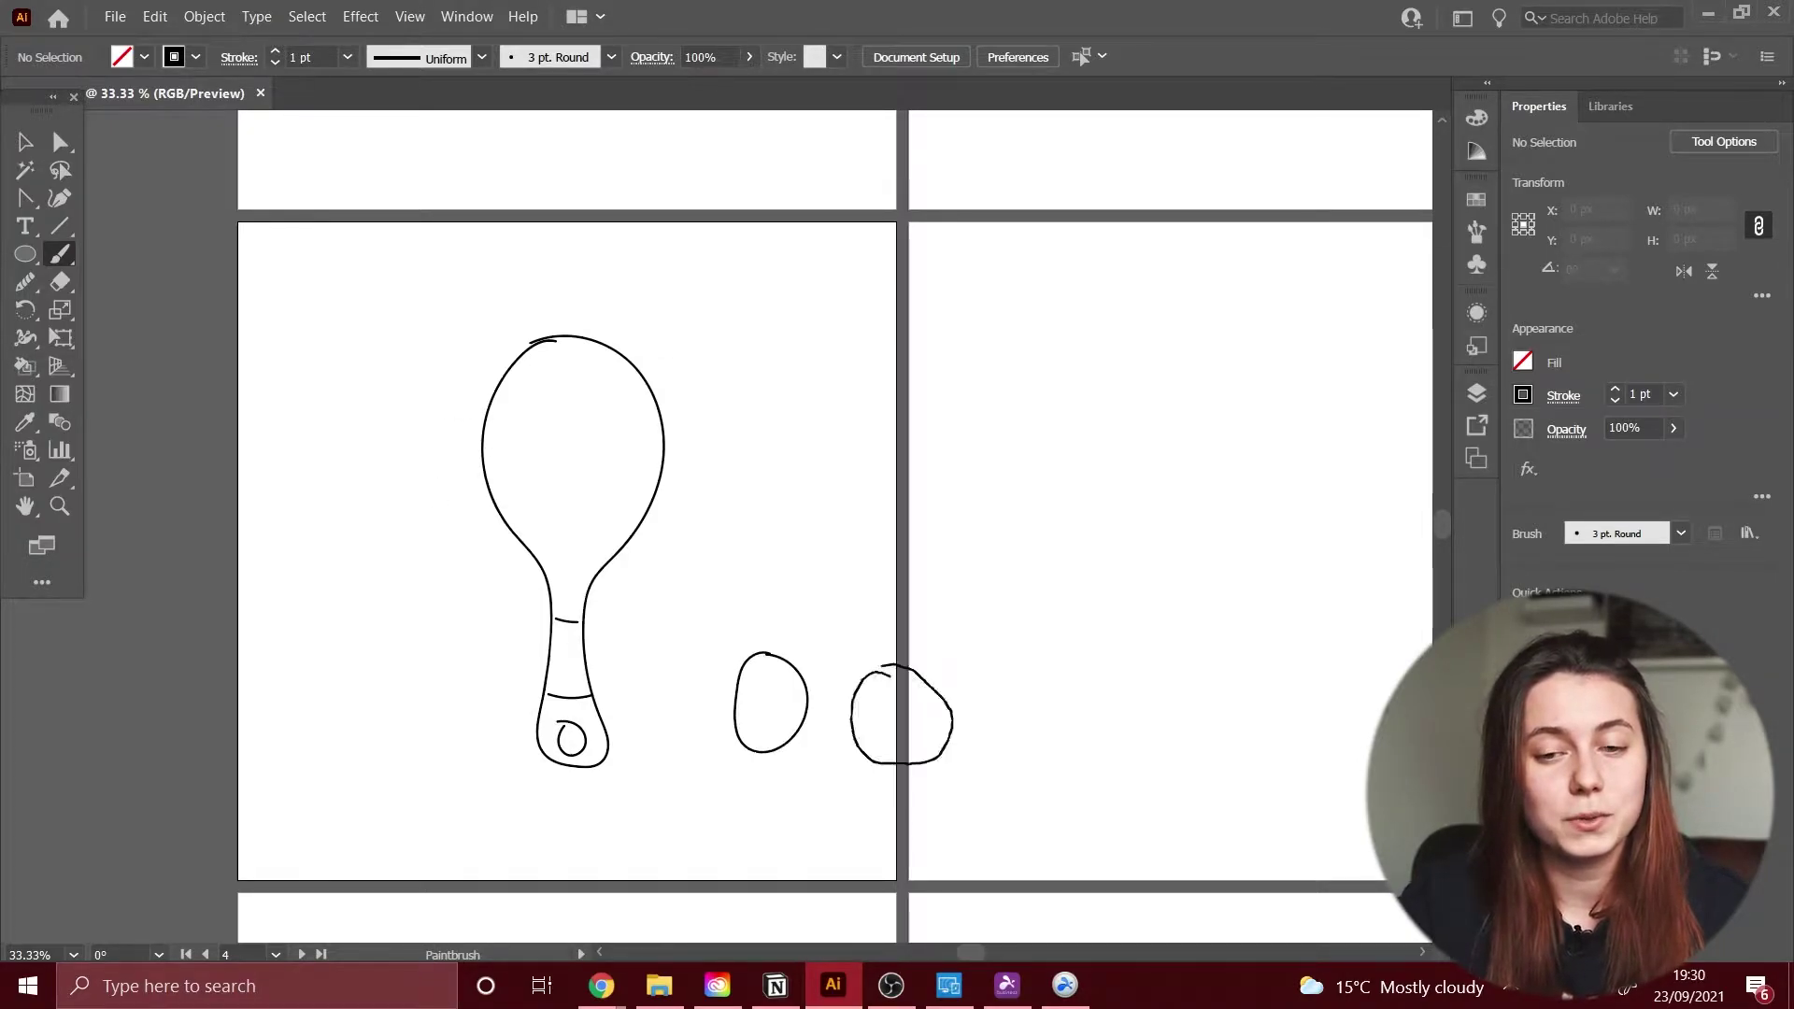
{"action": "left_click_drag", "start_coordinate": [911, 762], "coordinate": [935, 764]}
{"action": "left_click_drag", "start_coordinate": [768, 607], "coordinate": [801, 659]}
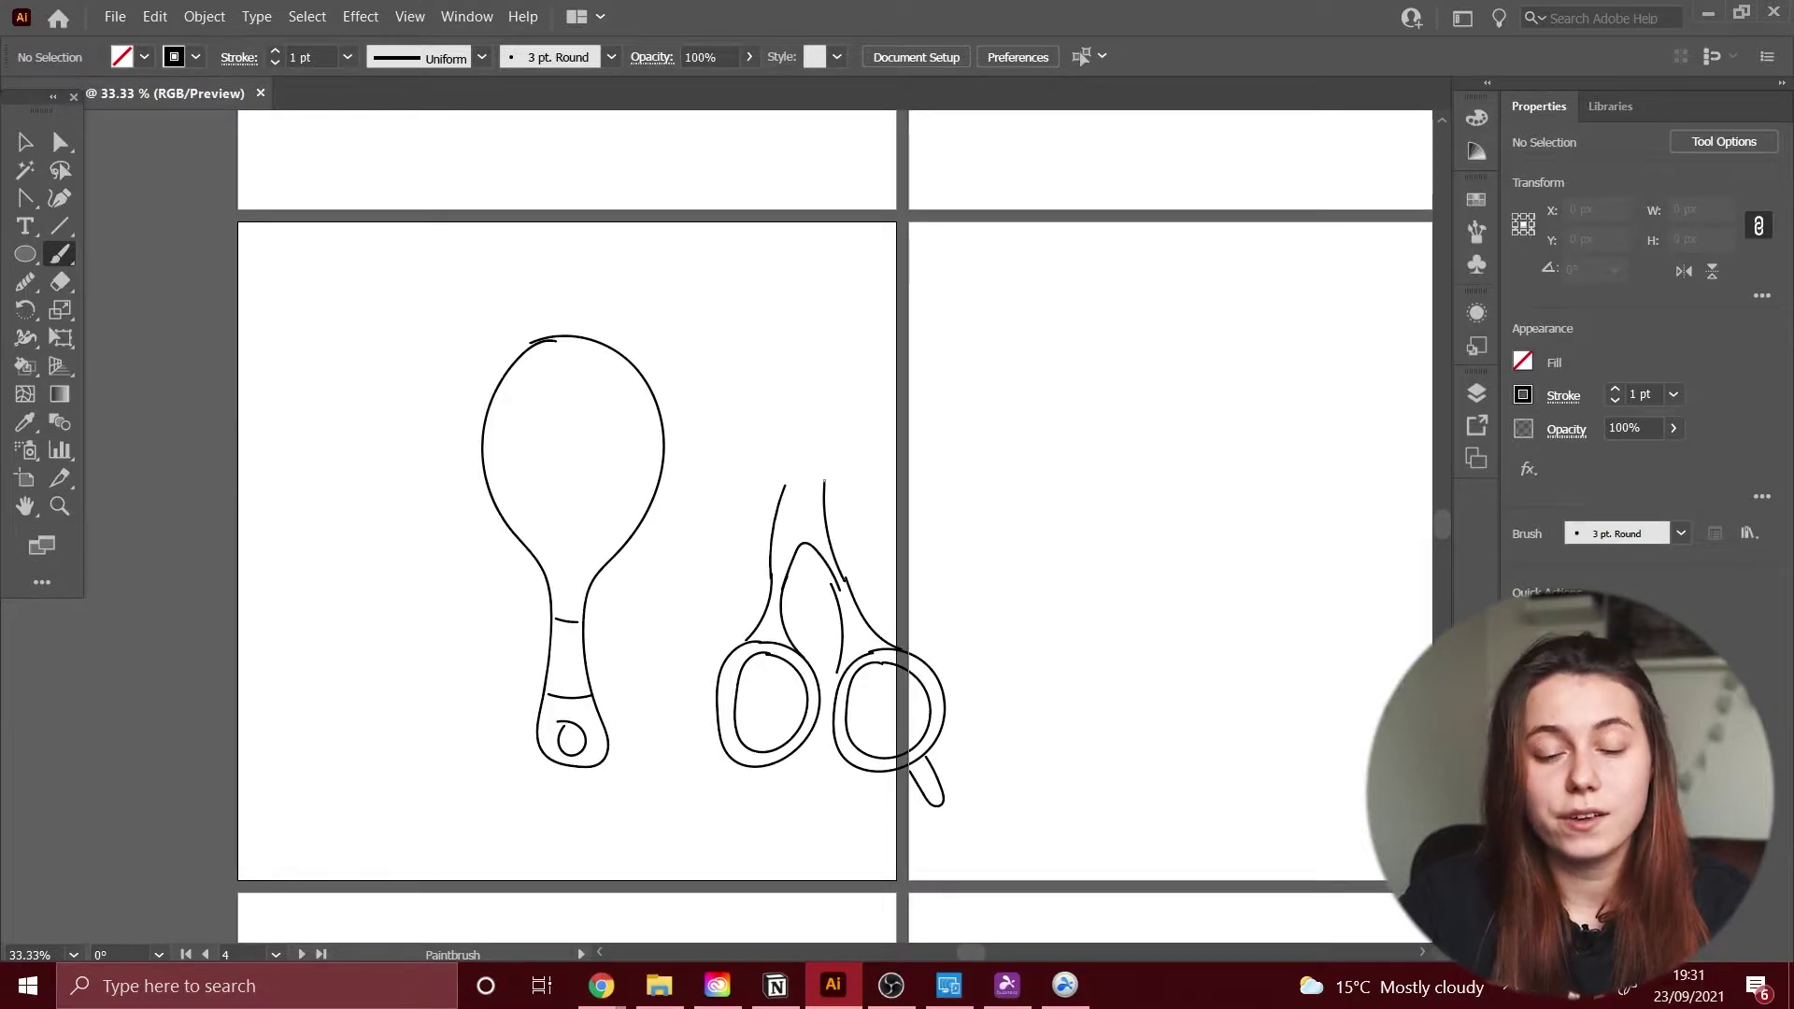
Step: Add the scissors' long upper and second blades, a comb outline and the mirror's inner rim
{"action": "left_click_drag", "start_coordinate": [780, 444], "coordinate": [824, 440]}
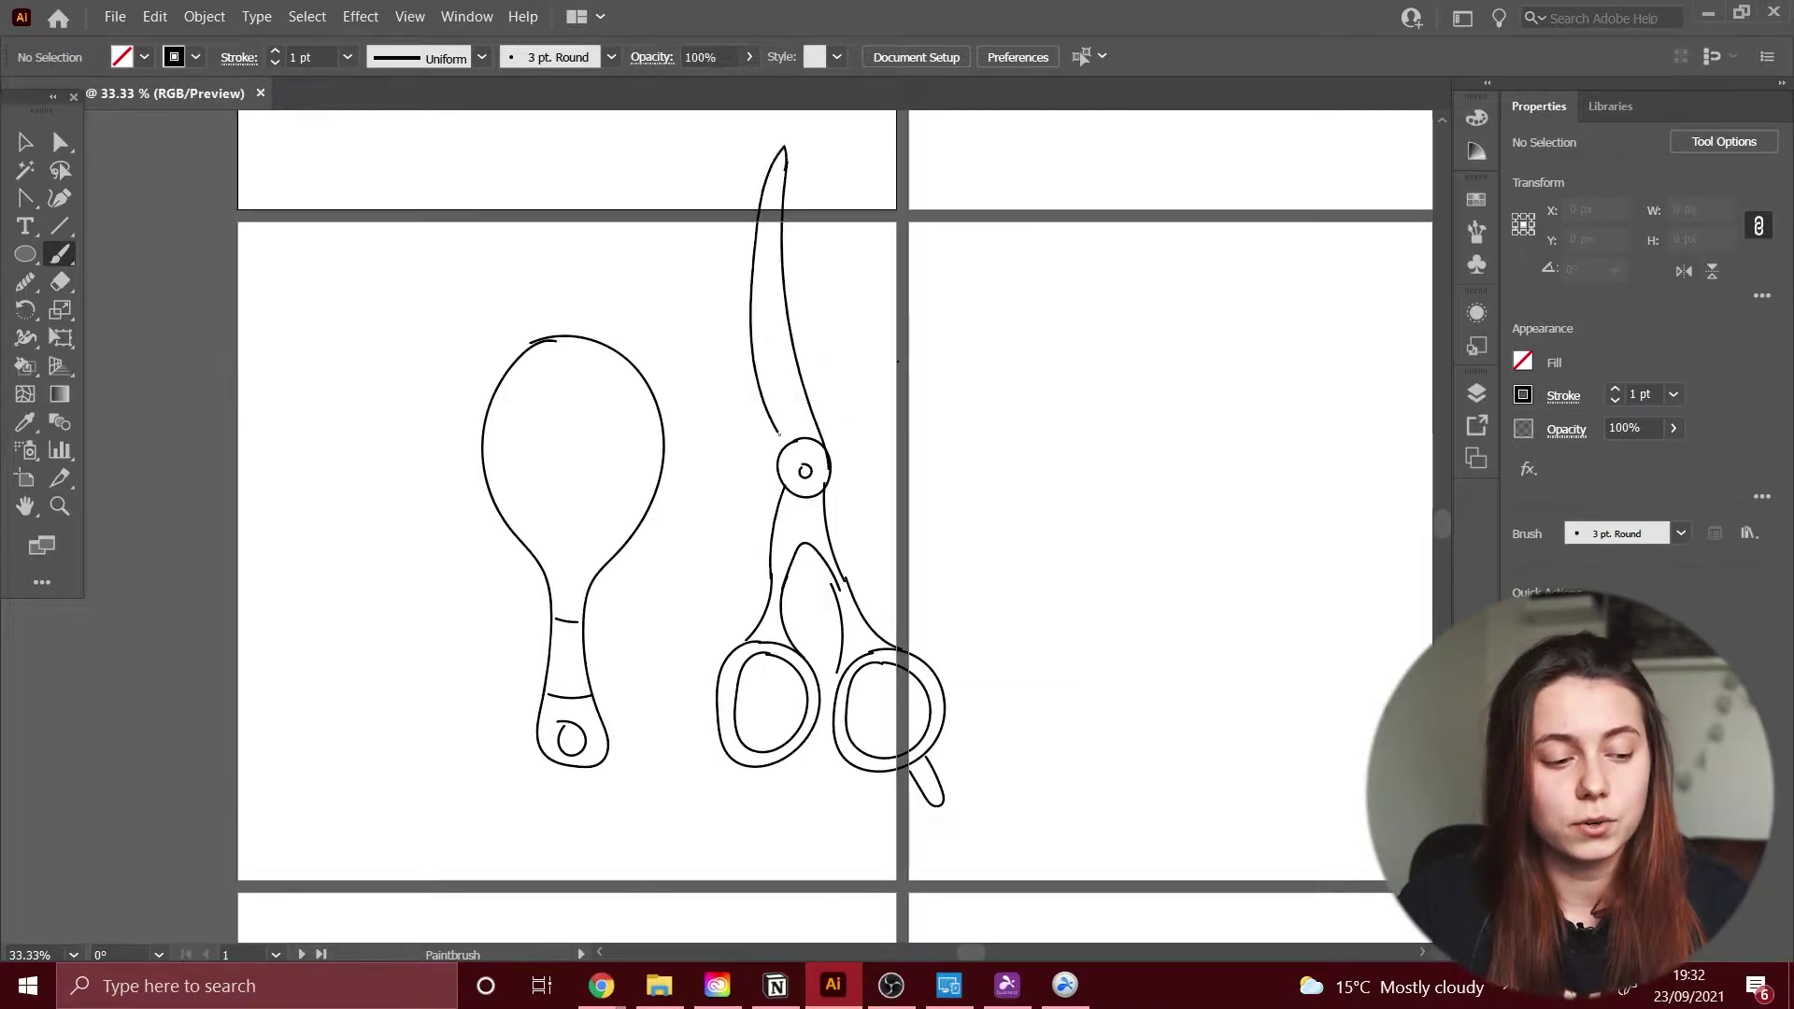
{"action": "left_click_drag", "start_coordinate": [802, 166], "coordinate": [809, 440]}
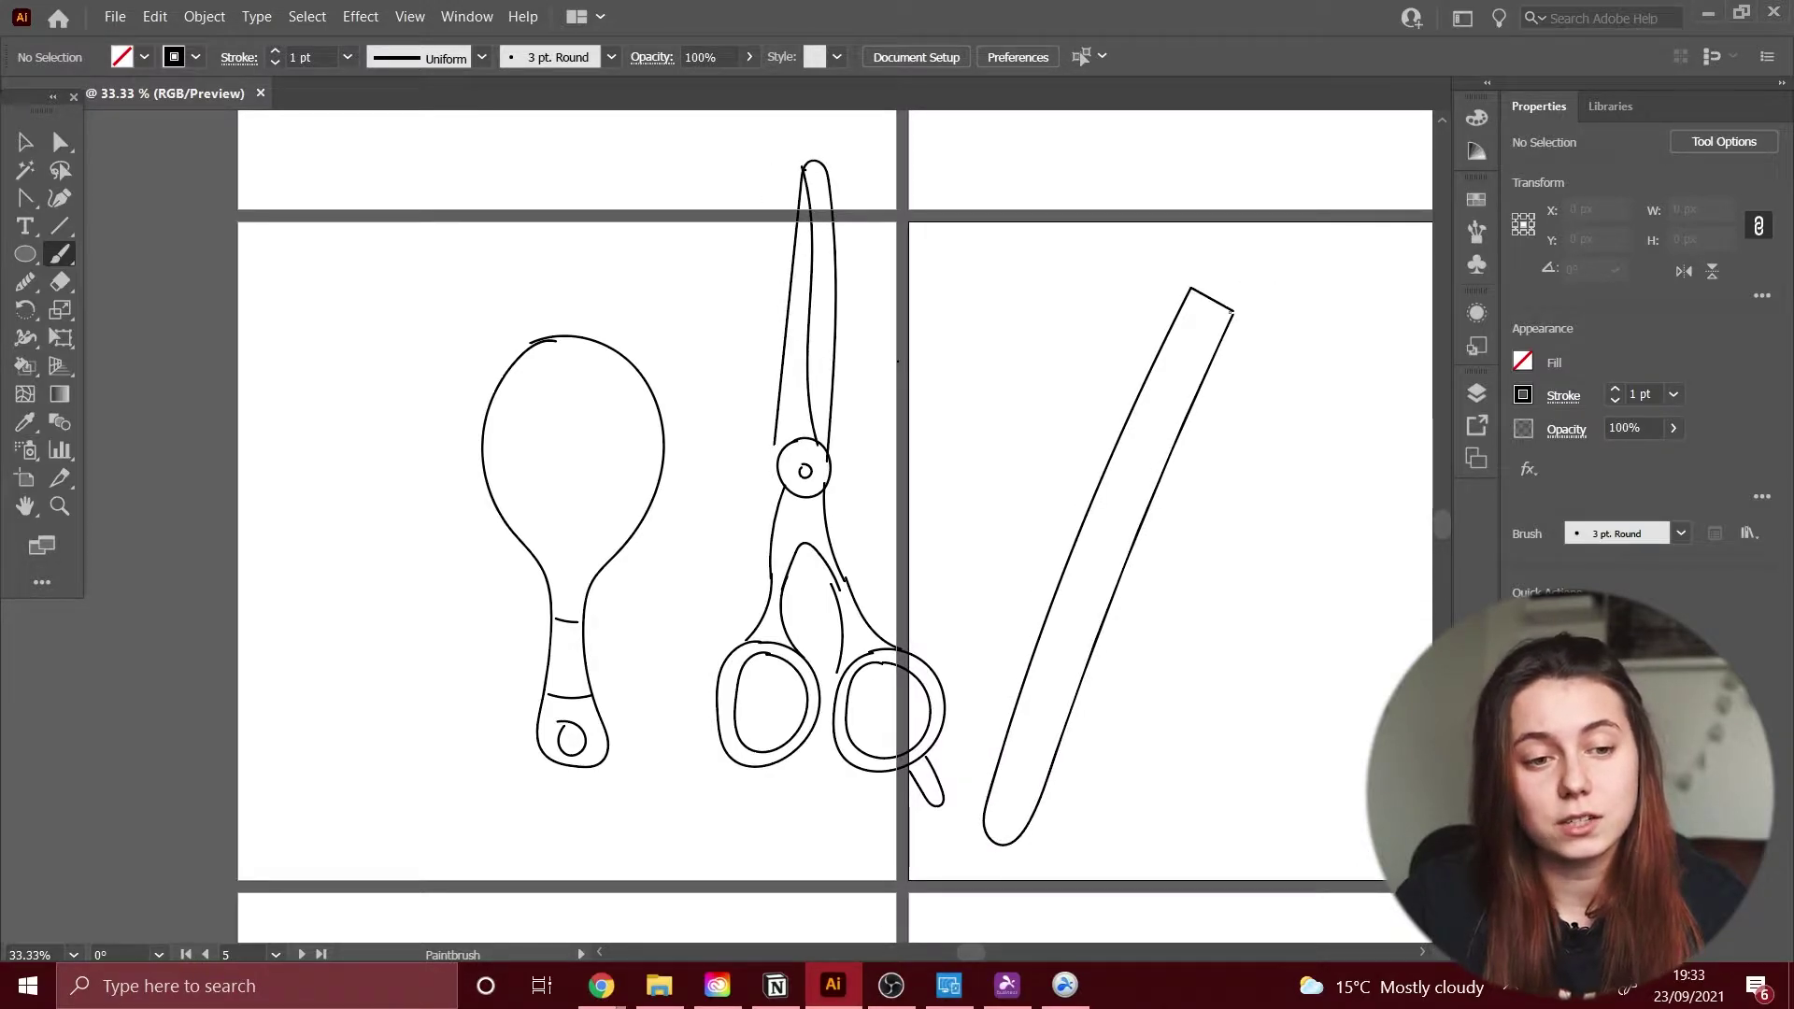
{"action": "left_click_drag", "start_coordinate": [558, 353], "coordinate": [552, 537]}
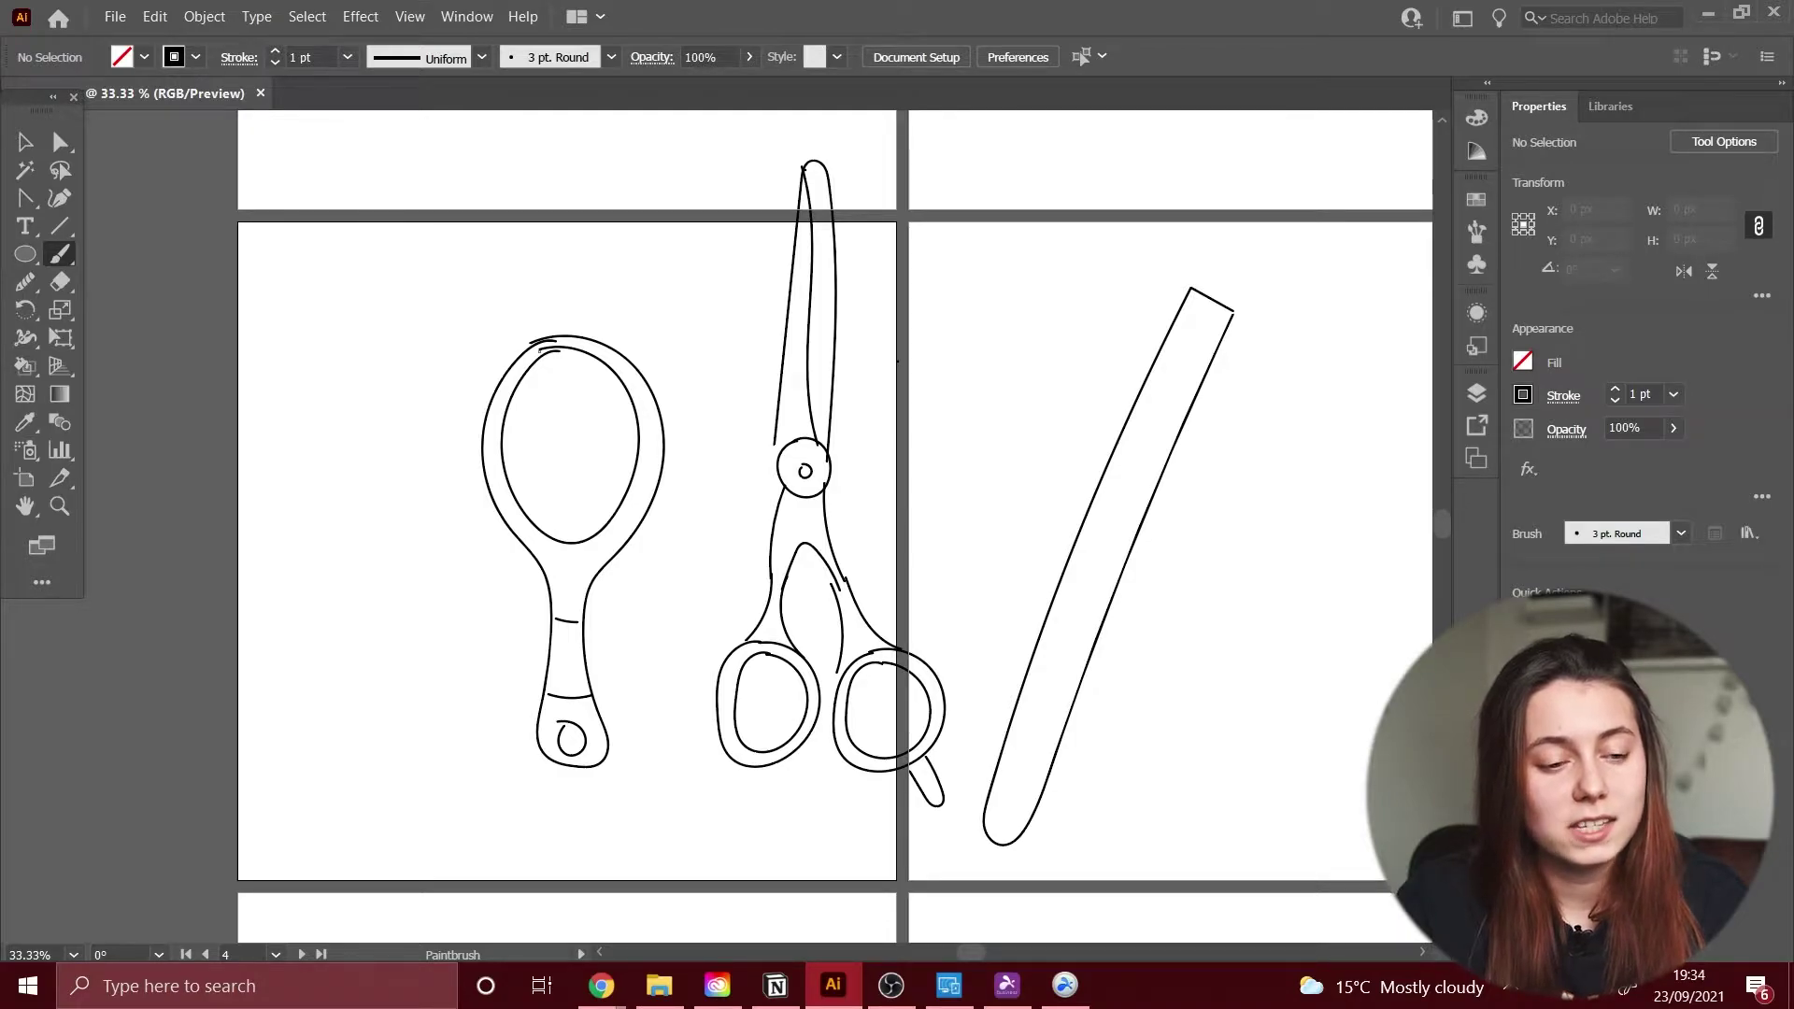
{"action": "left_click_drag", "start_coordinate": [344, 564], "coordinate": [968, 559]}
Step: Draw the hairdryer cord down to its looped end
{"action": "left_click_drag", "start_coordinate": [886, 916], "coordinate": [907, 742]}
{"action": "left_click_drag", "start_coordinate": [779, 482], "coordinate": [758, 602]}
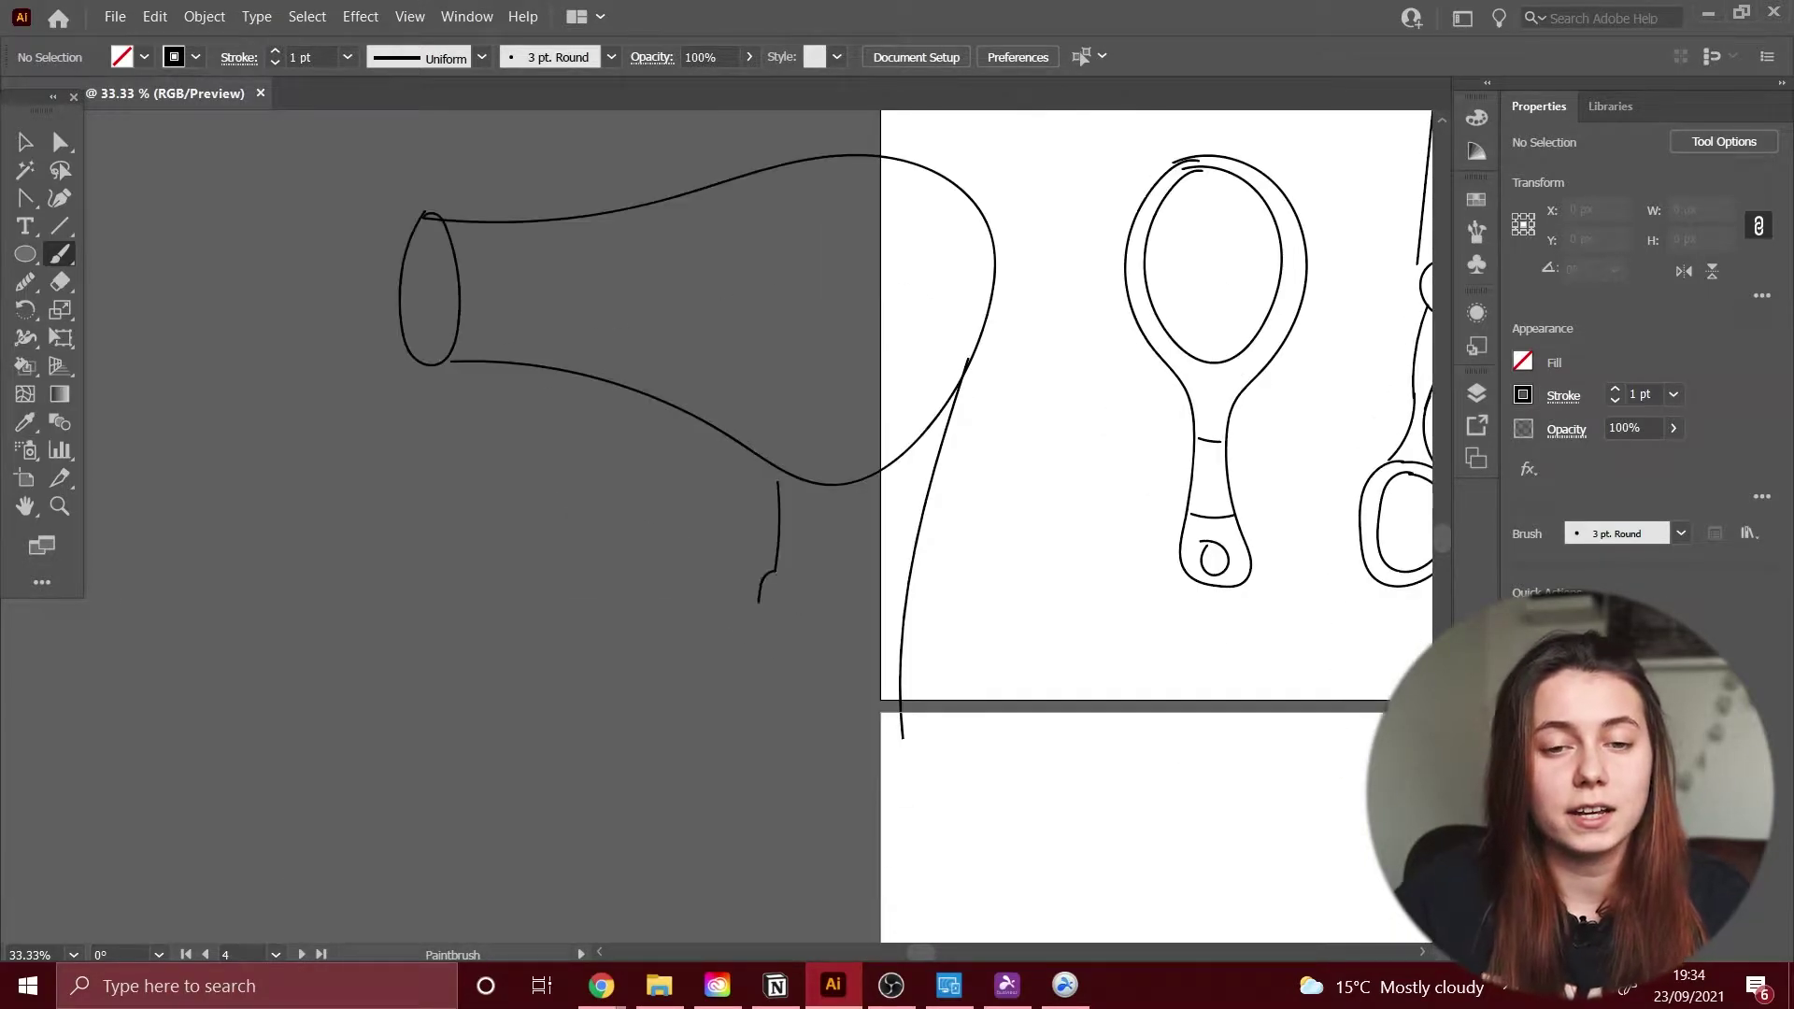
{"action": "left_click_drag", "start_coordinate": [833, 866], "coordinate": [822, 792]}
{"action": "mouse_move", "coordinate": [822, 793]}
{"action": "left_mouse_down"}
{"action": "mouse_move", "coordinate": [862, 581]}
{"action": "mouse_move", "coordinate": [860, 655]}
{"action": "left_mouse_up"}
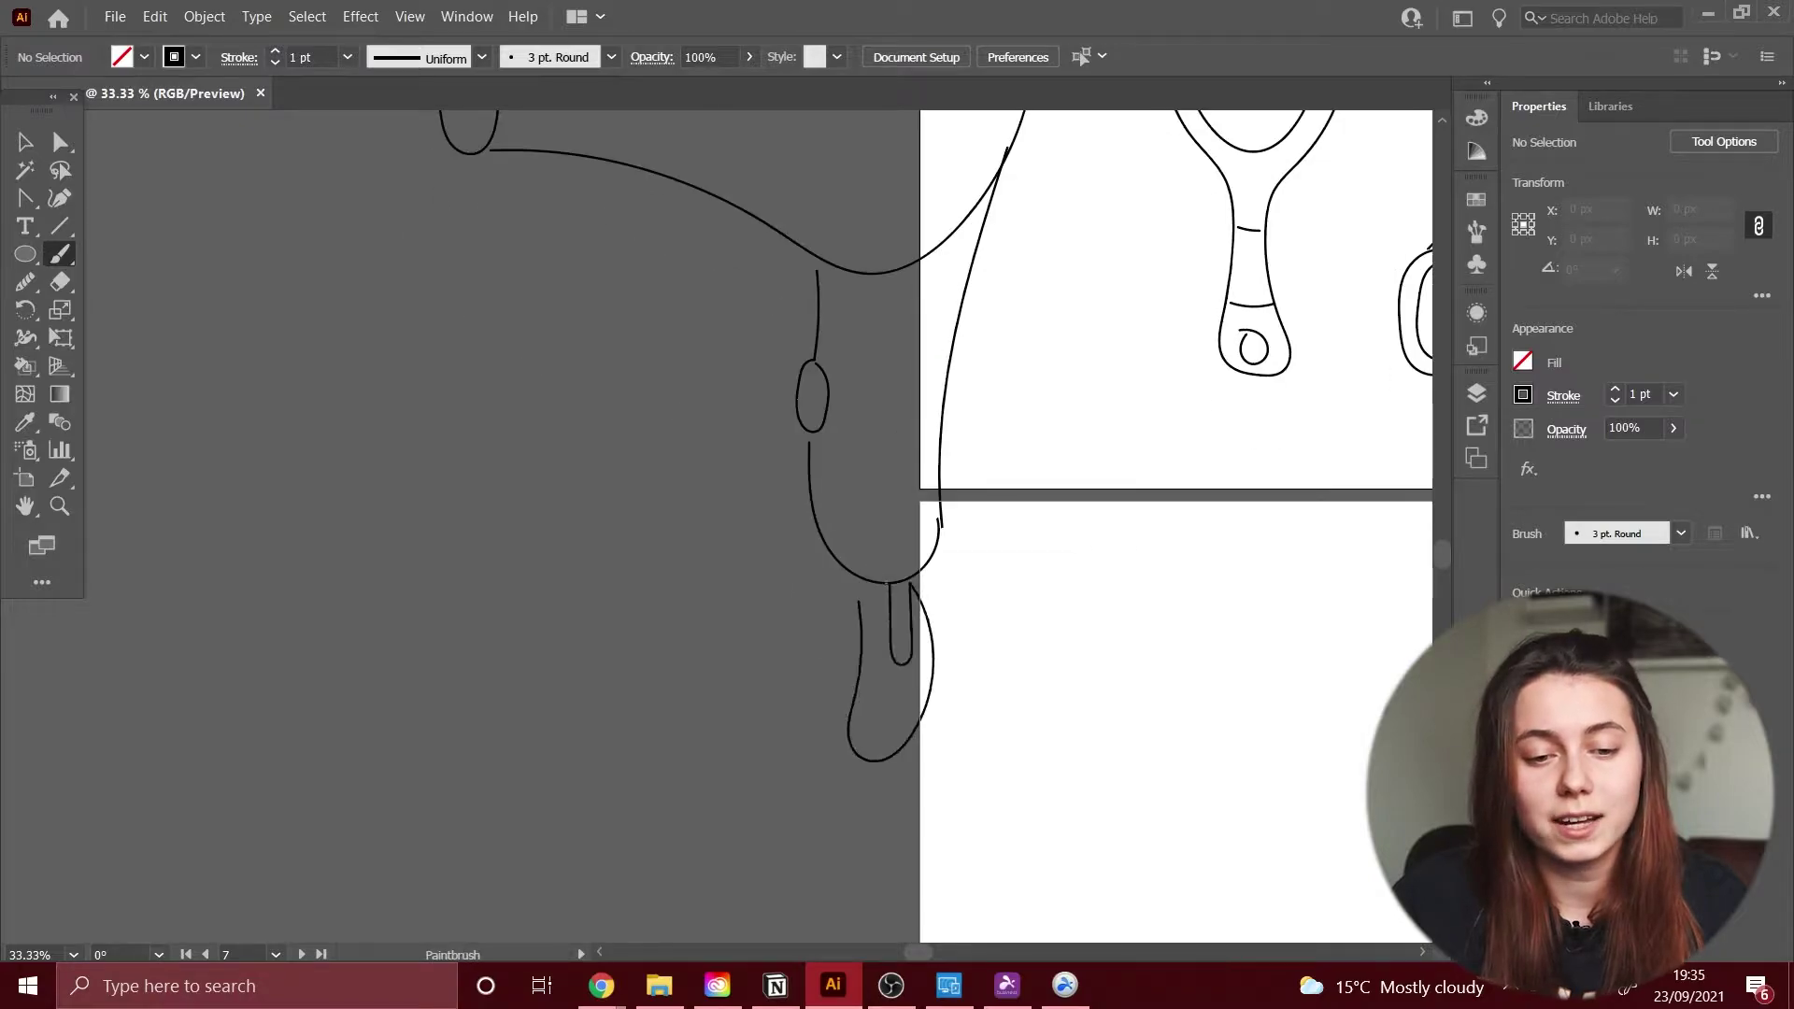
Step: Sketch a makeup brush handle and head with small arcs at its top
{"action": "left_click_drag", "start_coordinate": [1429, 721], "coordinate": [841, 315]}
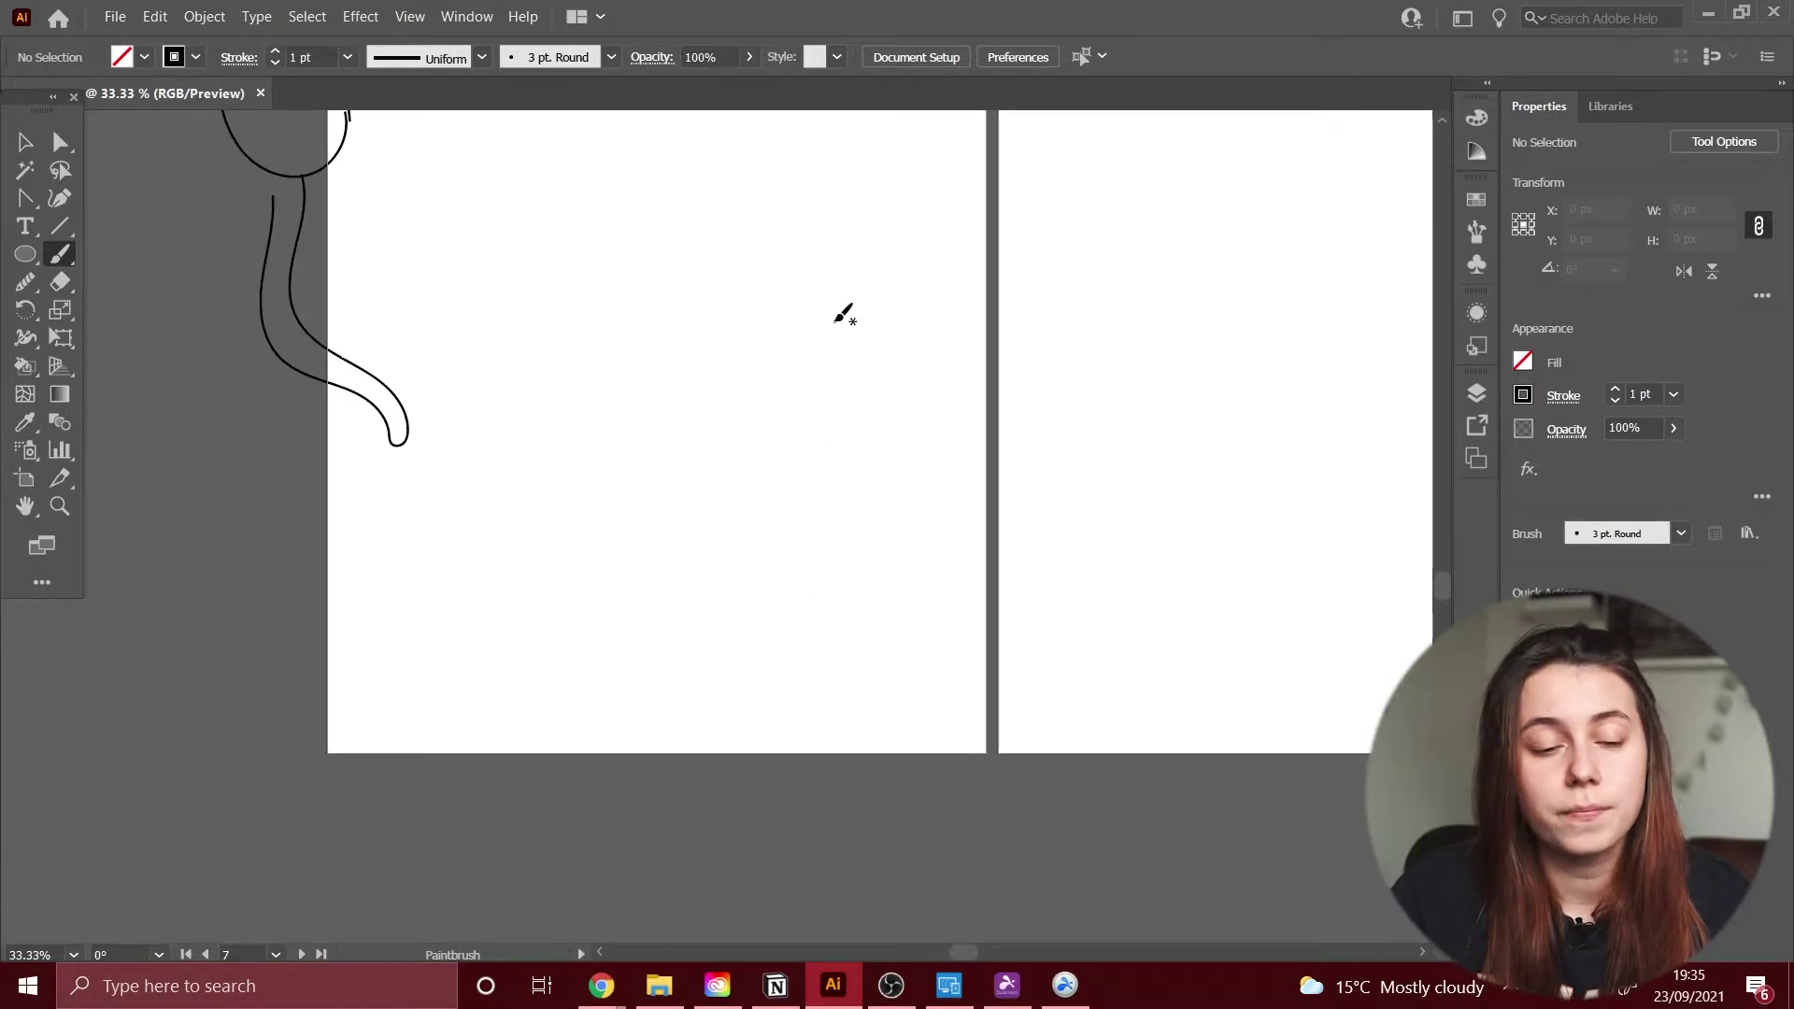
{"action": "left_click_drag", "start_coordinate": [746, 484], "coordinate": [783, 502]}
{"action": "left_click_drag", "start_coordinate": [752, 488], "coordinate": [782, 501]}
{"action": "left_click_drag", "start_coordinate": [730, 526], "coordinate": [773, 557]}
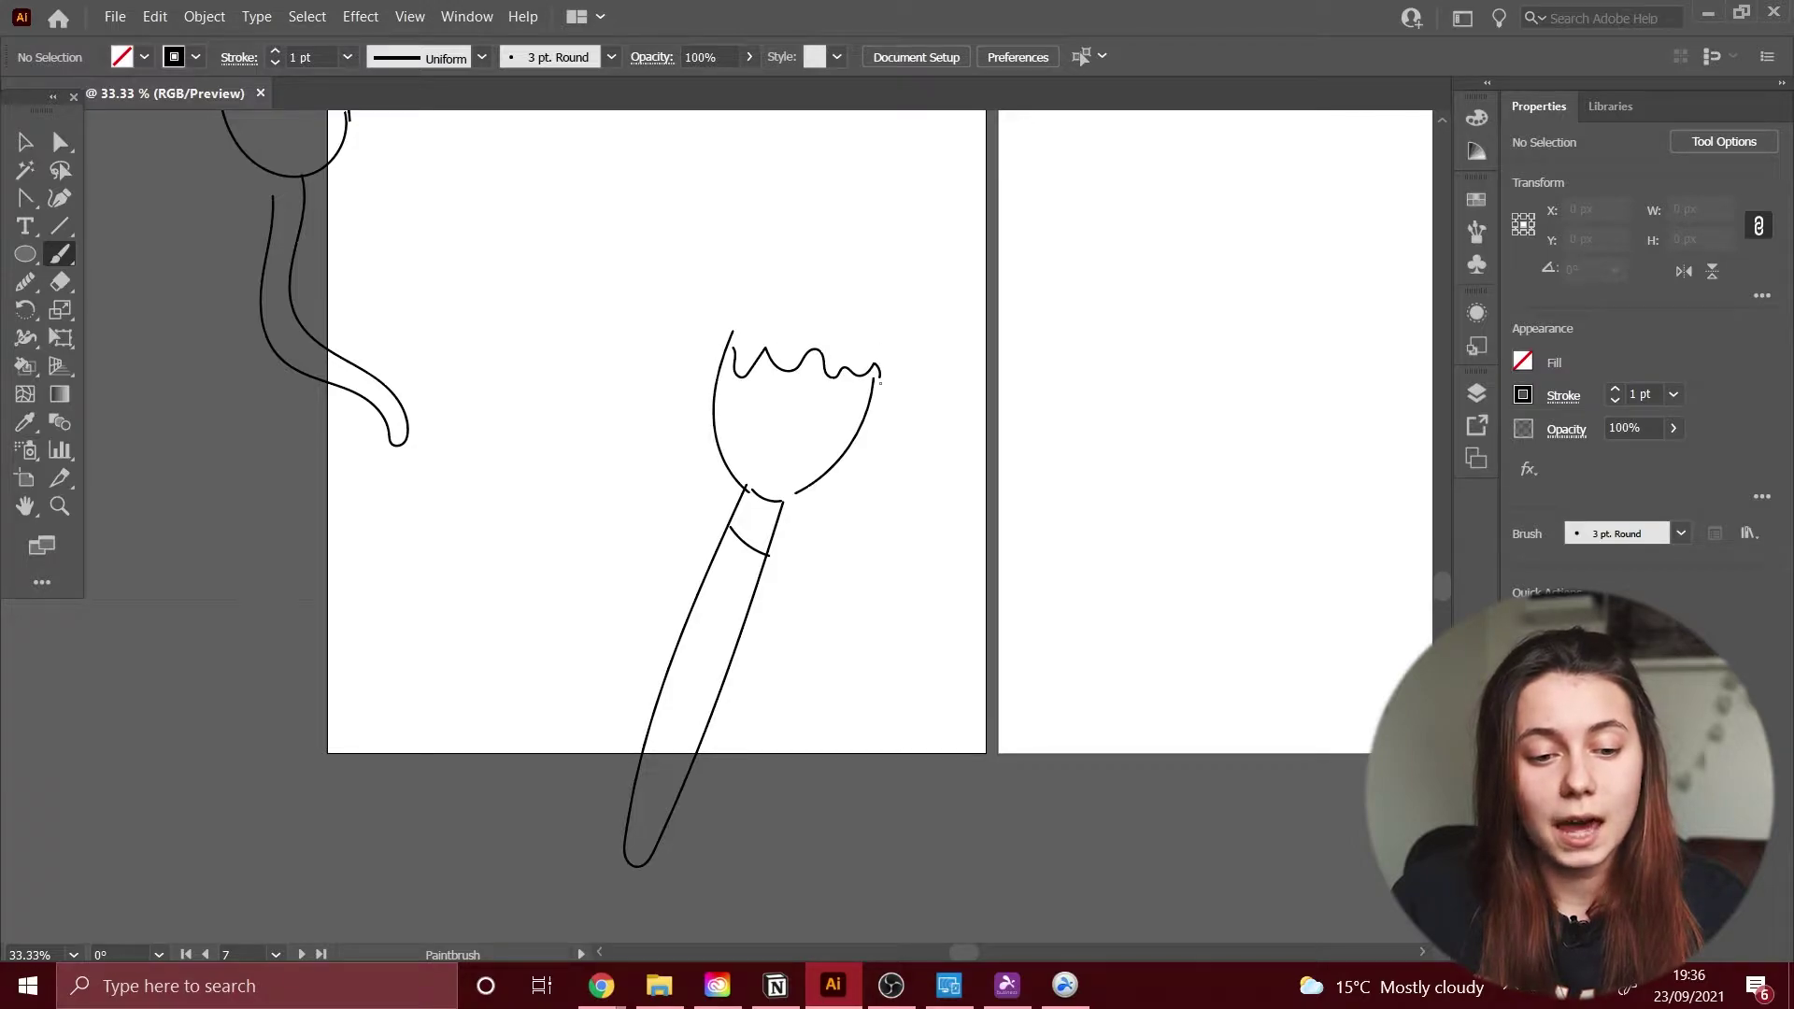
Step: Draw the lipstick case sides and bullet tip on the right artboard
{"action": "left_click_drag", "start_coordinate": [1047, 629], "coordinate": [1037, 671]}
{"action": "left_click_drag", "start_coordinate": [1052, 619], "coordinate": [1166, 657]}
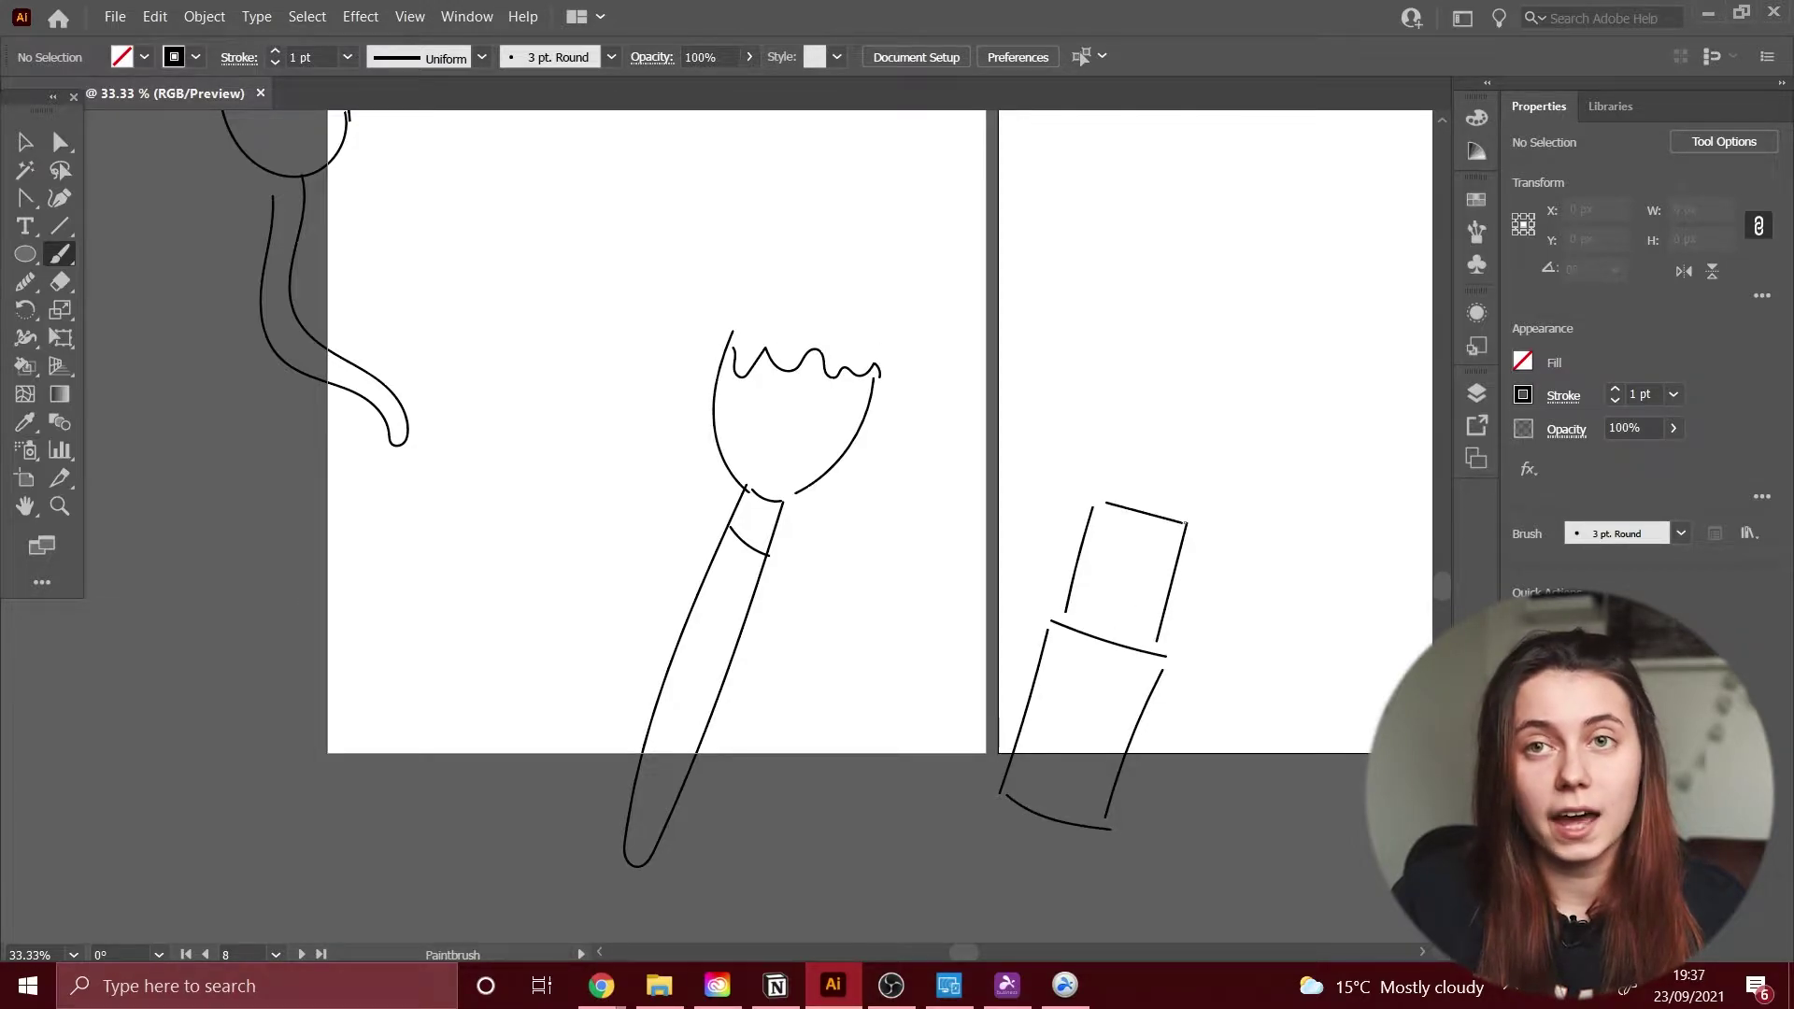
{"action": "left_click_drag", "start_coordinate": [1189, 344], "coordinate": [1168, 411]}
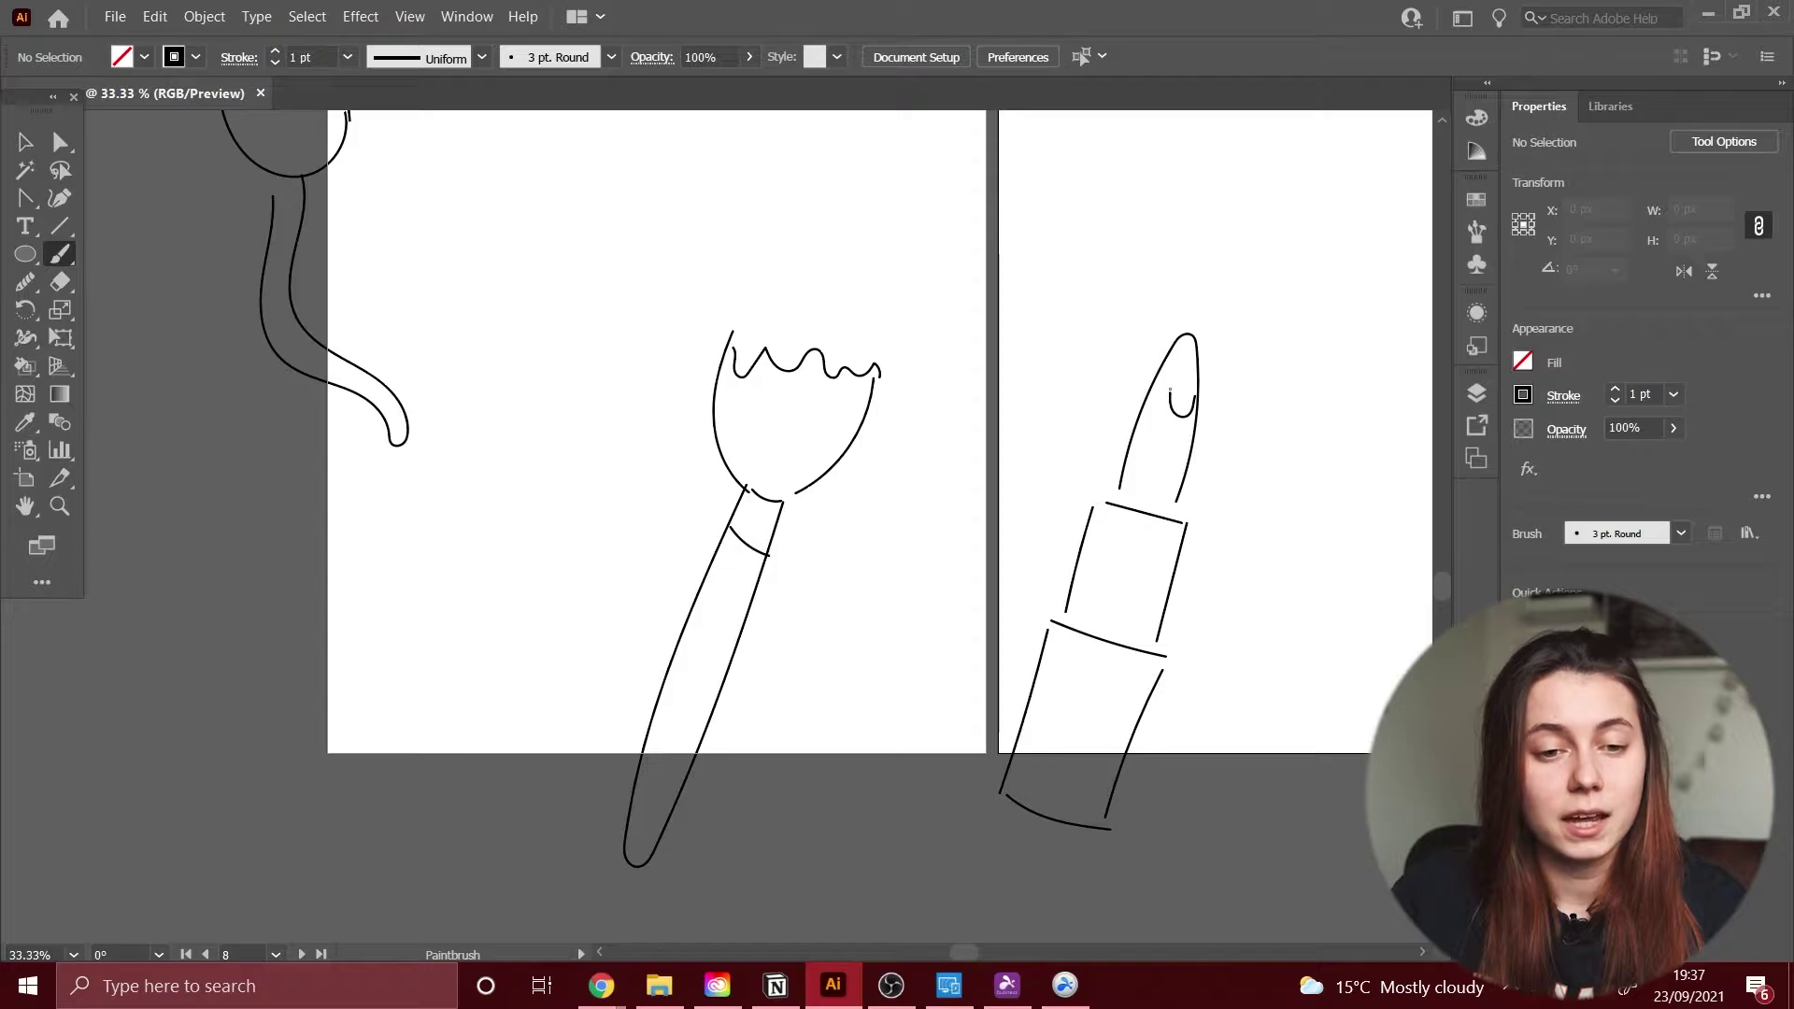
Step: Replace the wavy brush-head top with a new notched outline
{"action": "key", "text": "v"}
{"action": "left_click", "coordinate": [804, 360]}
{"action": "key", "text": "Delete"}
{"action": "key", "text": "b"}
{"action": "left_click_drag", "start_coordinate": [719, 393], "coordinate": [874, 388]}
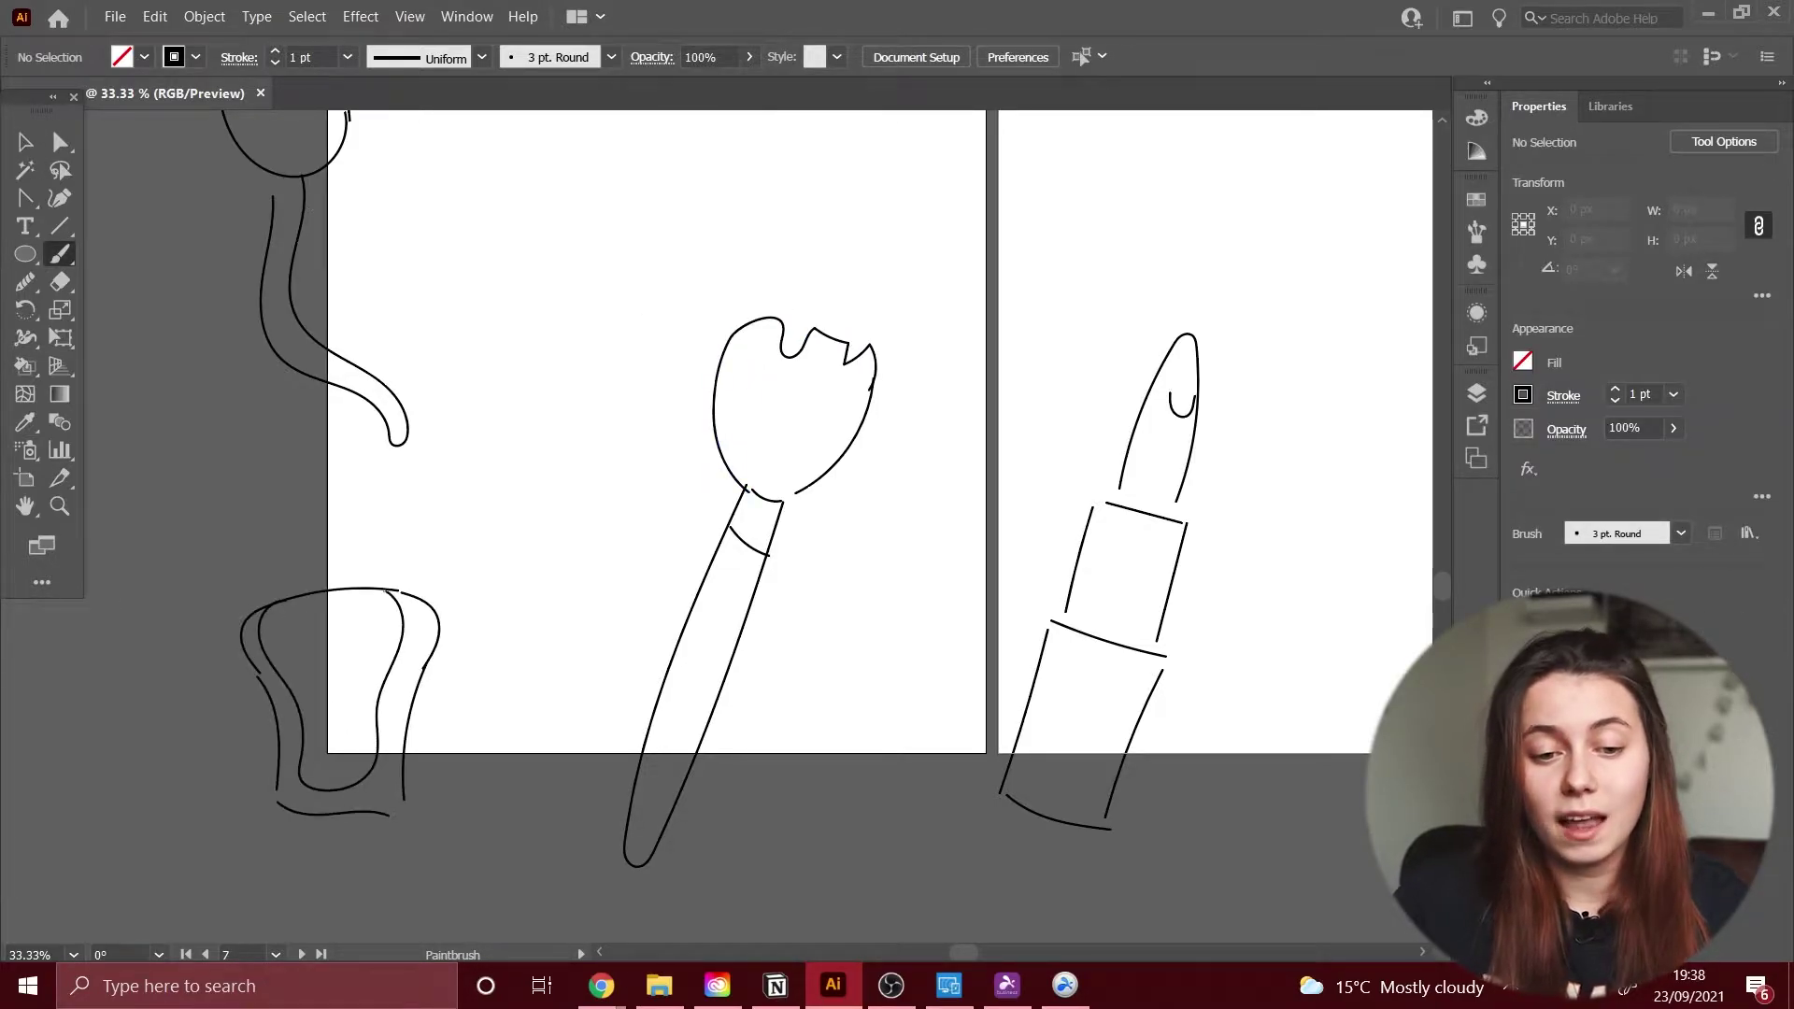
Step: Draw the comb's teeth strokes
{"action": "left_click_drag", "start_coordinate": [1054, 628], "coordinate": [928, 98]}
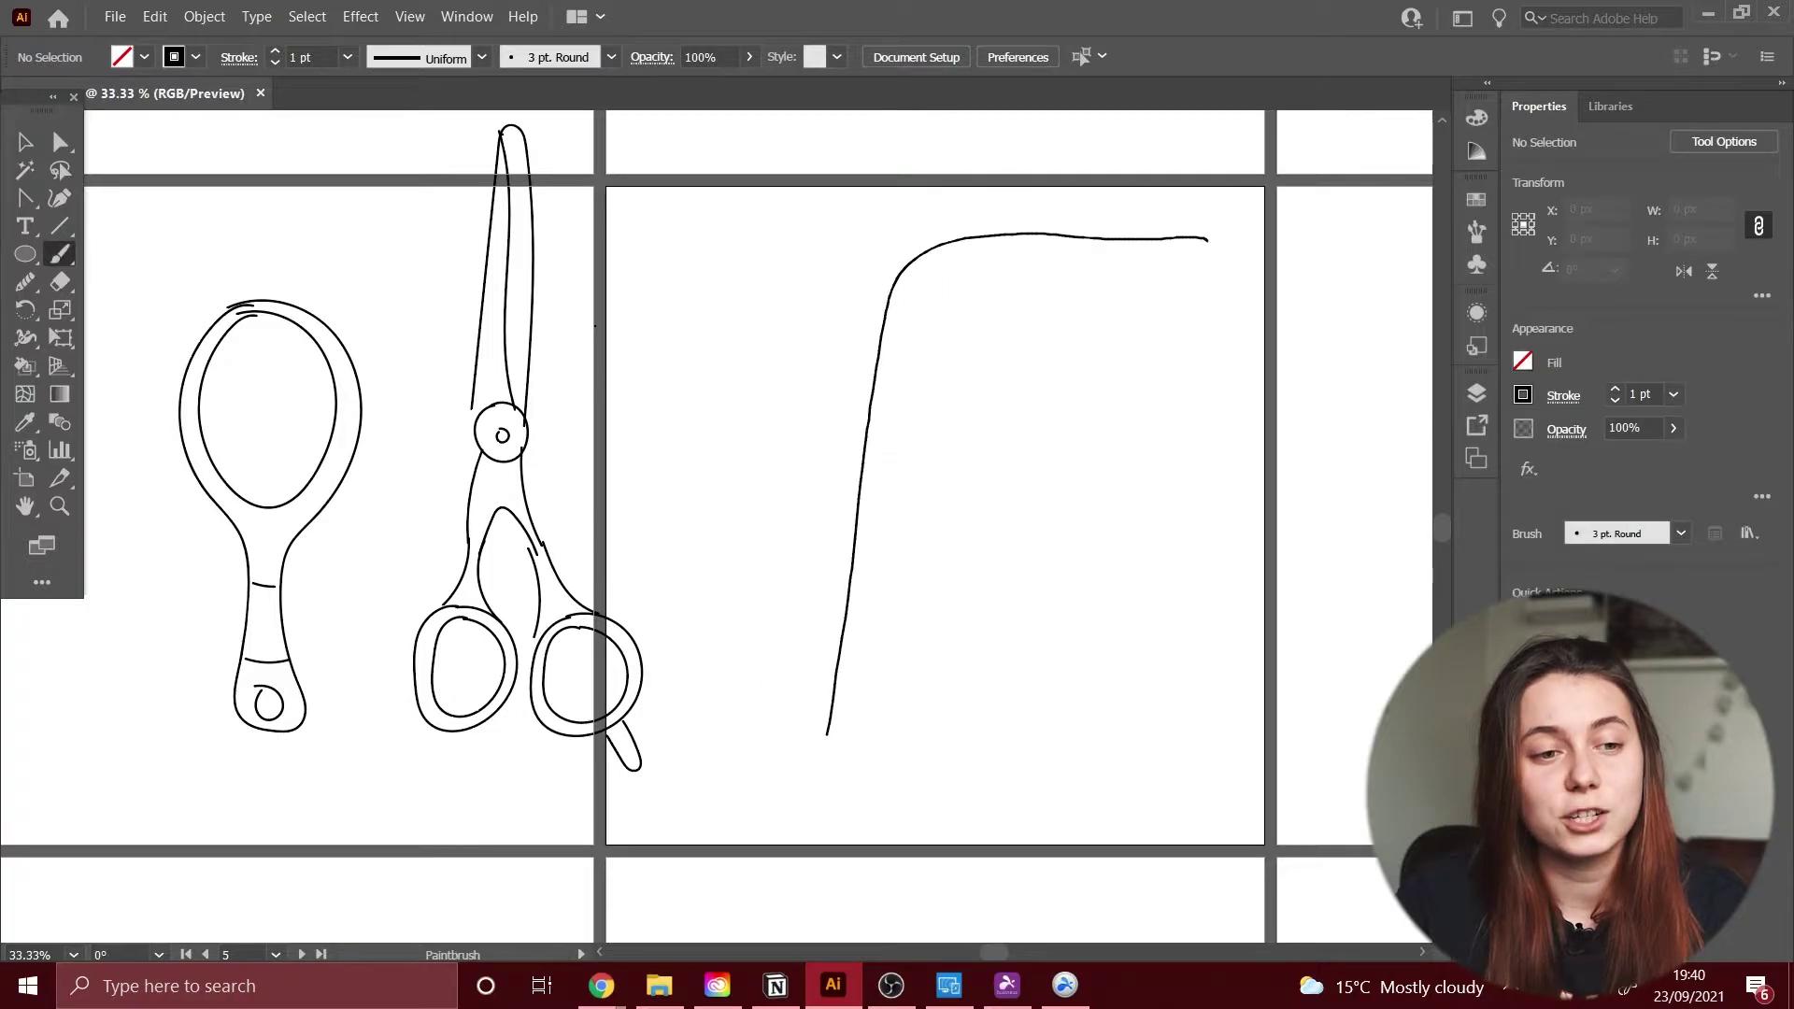
{"action": "left_click_drag", "start_coordinate": [827, 734], "coordinate": [1206, 245]}
{"action": "left_click_drag", "start_coordinate": [921, 321], "coordinate": [1162, 741]}
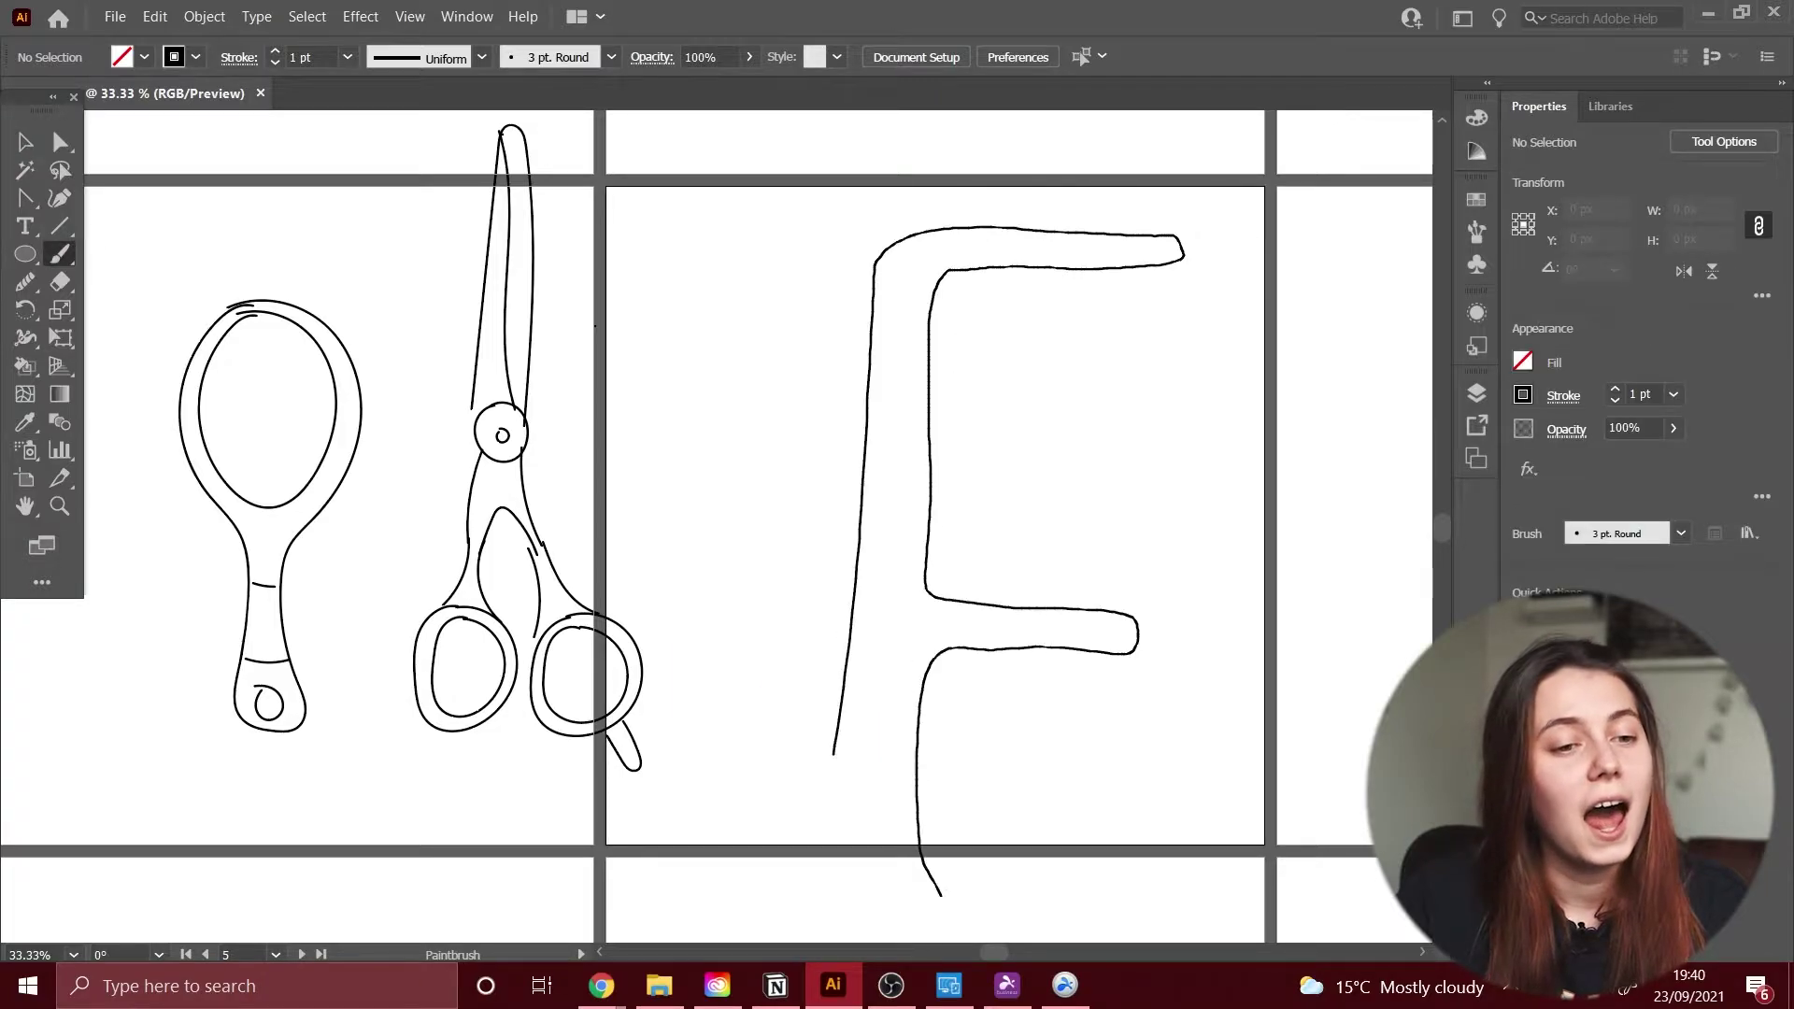
{"action": "left_click_drag", "start_coordinate": [950, 553], "coordinate": [1141, 558]}
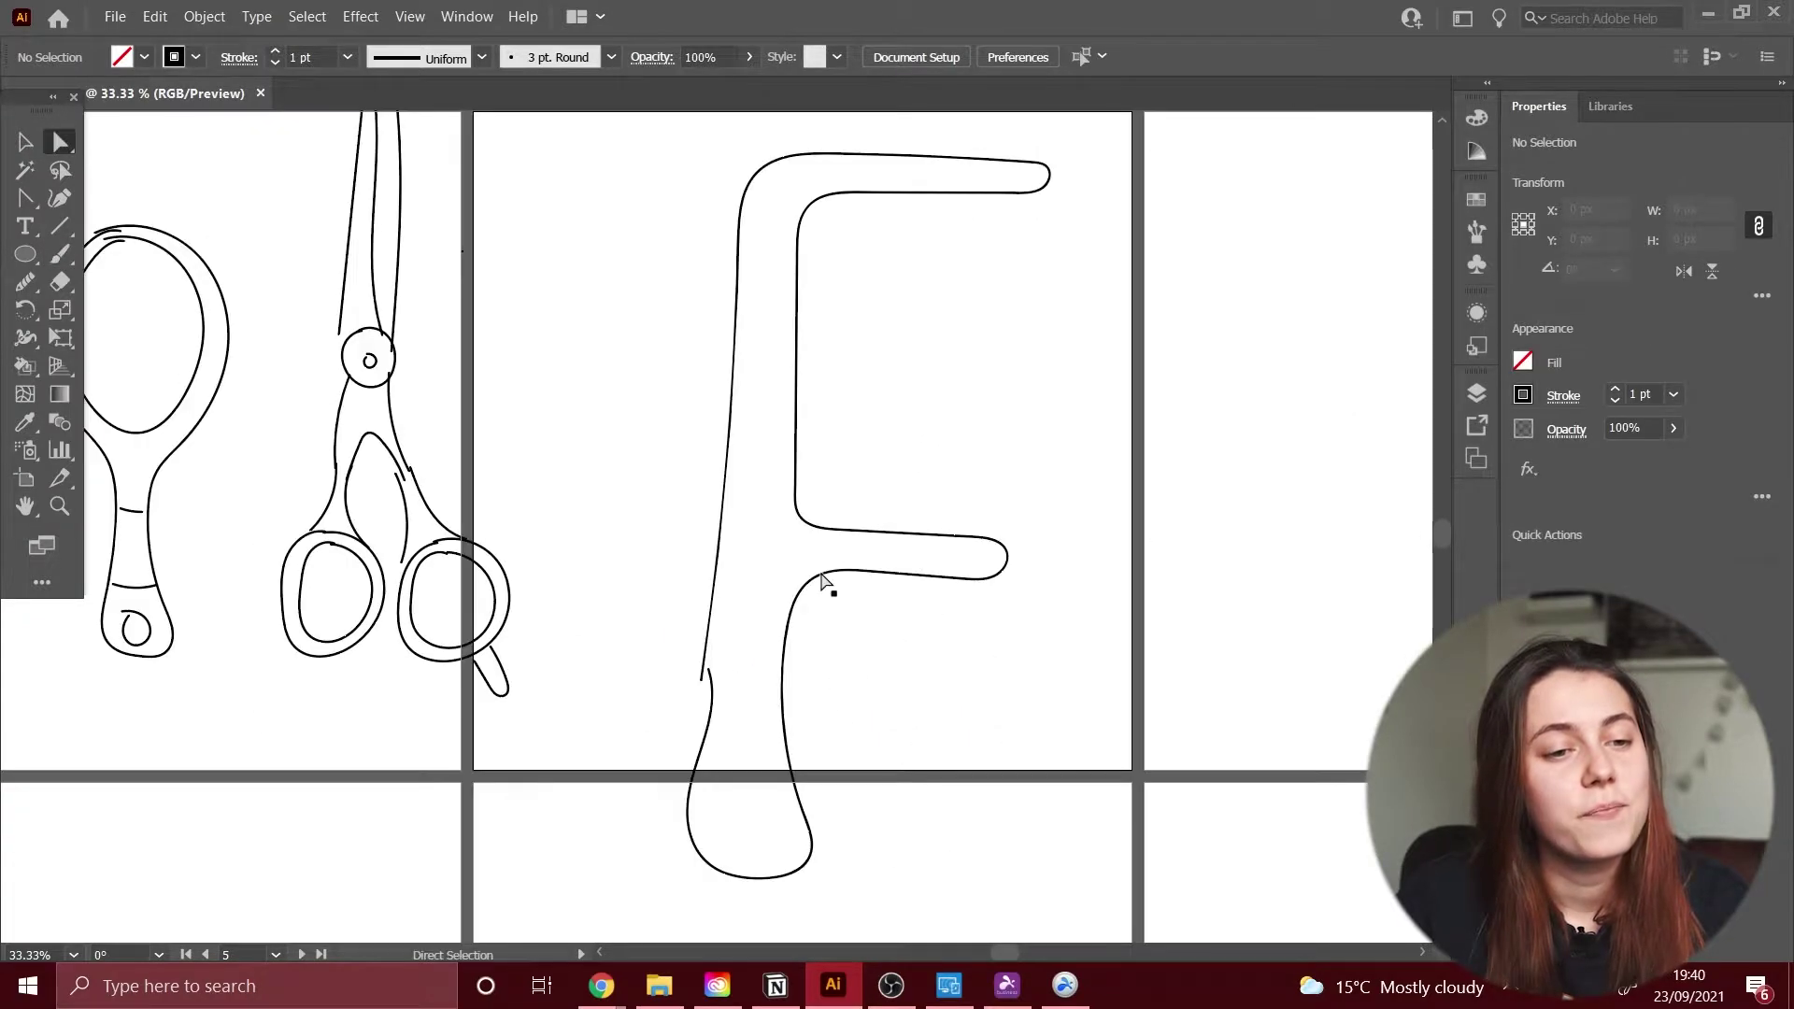
Step: Redraw the brush head as a smooth teardrop and begin the high-heel shoe outline
{"action": "key", "text": "v"}
{"action": "scroll", "coordinate": [725, 449], "scroll_direction": "down", "scroll_amount": 5}
{"action": "scroll", "coordinate": [725, 448], "scroll_direction": "left", "scroll_amount": 5}
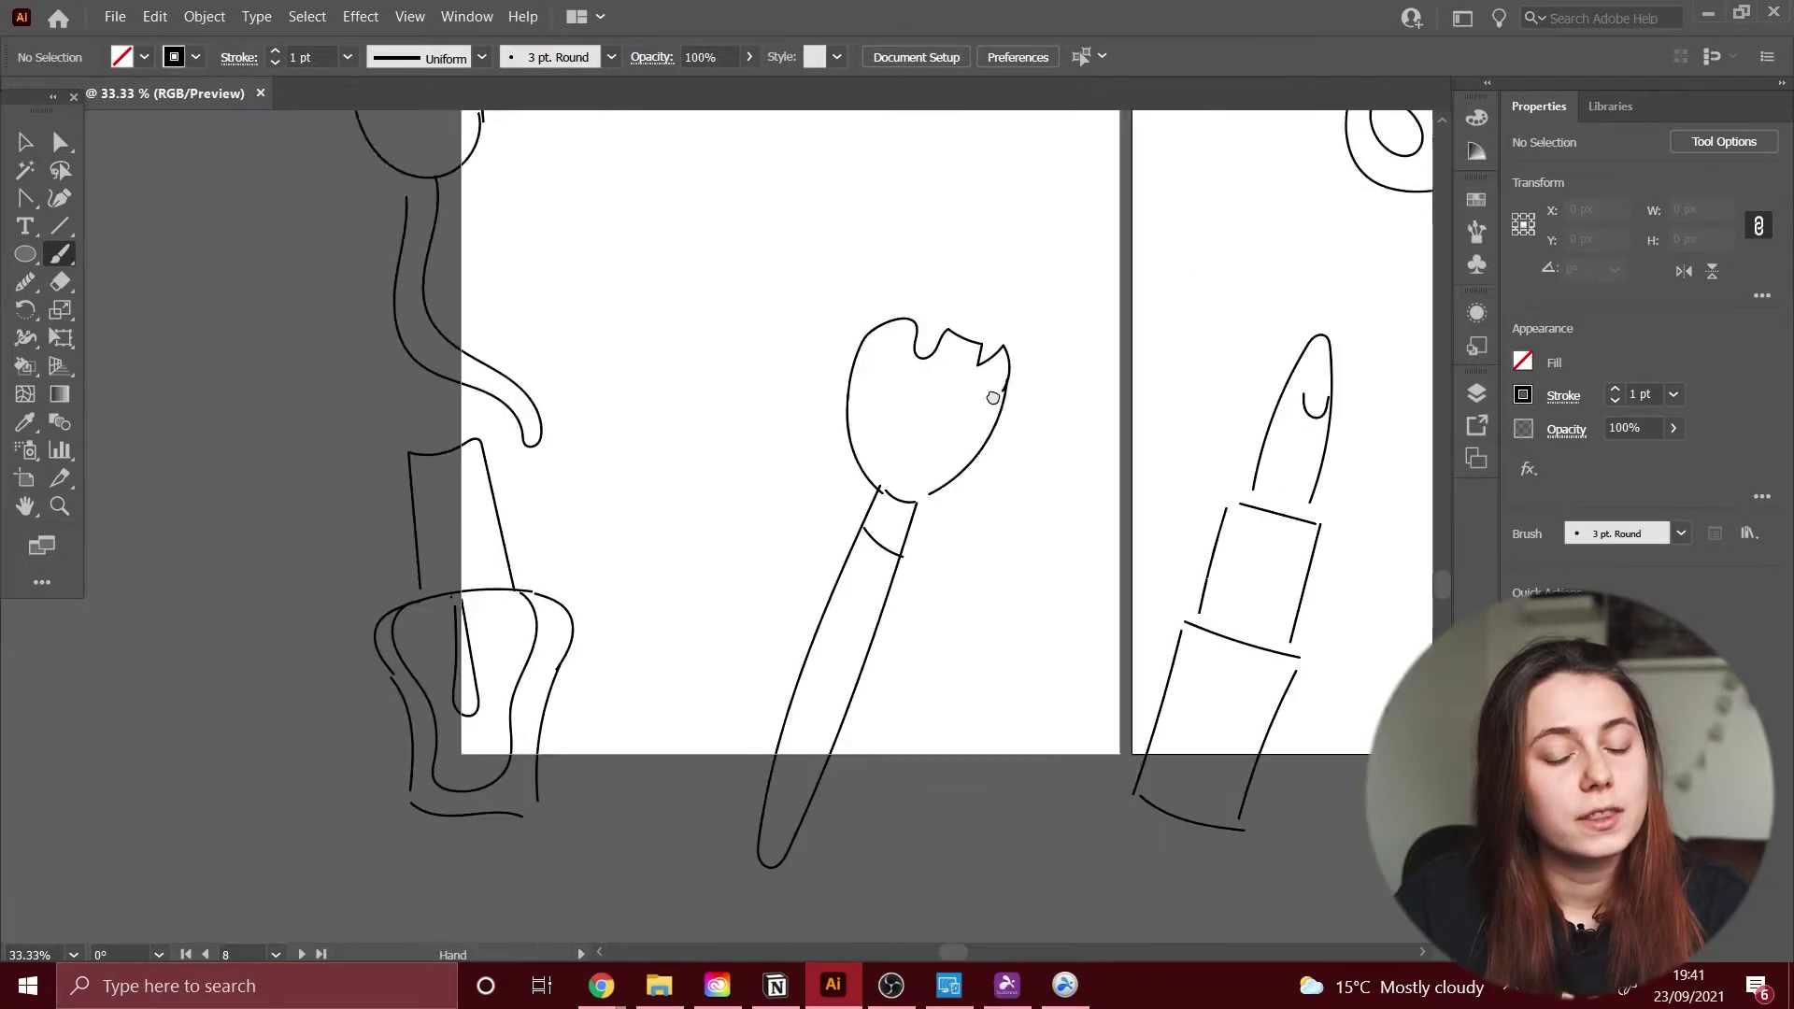
{"action": "key", "text": "b"}
{"action": "left_click_drag", "start_coordinate": [813, 542], "coordinate": [879, 300]}
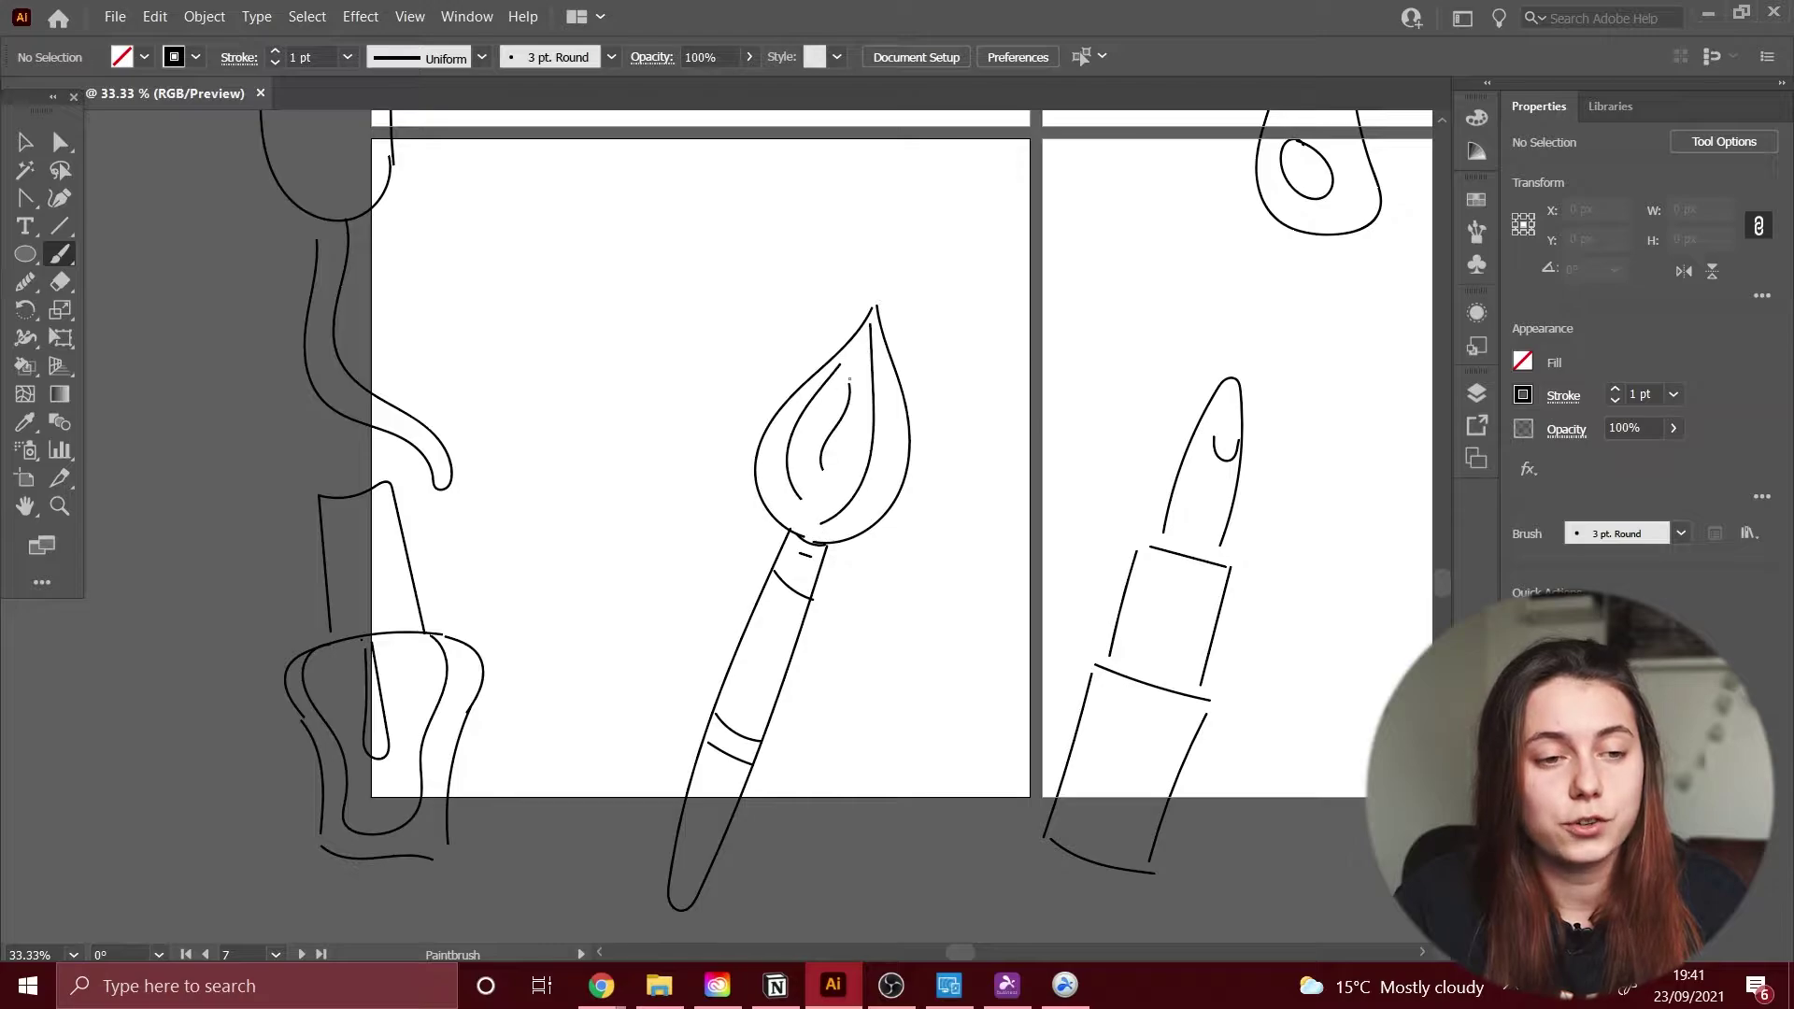
{"action": "scroll", "coordinate": [1005, 677], "scroll_direction": "up", "scroll_amount": 5}
{"action": "scroll", "coordinate": [1004, 677], "scroll_direction": "left", "scroll_amount": 3}
{"action": "scroll", "coordinate": [998, 638], "scroll_direction": "down", "scroll_amount": 5}
{"action": "scroll", "coordinate": [998, 639], "scroll_direction": "right", "scroll_amount": 3}
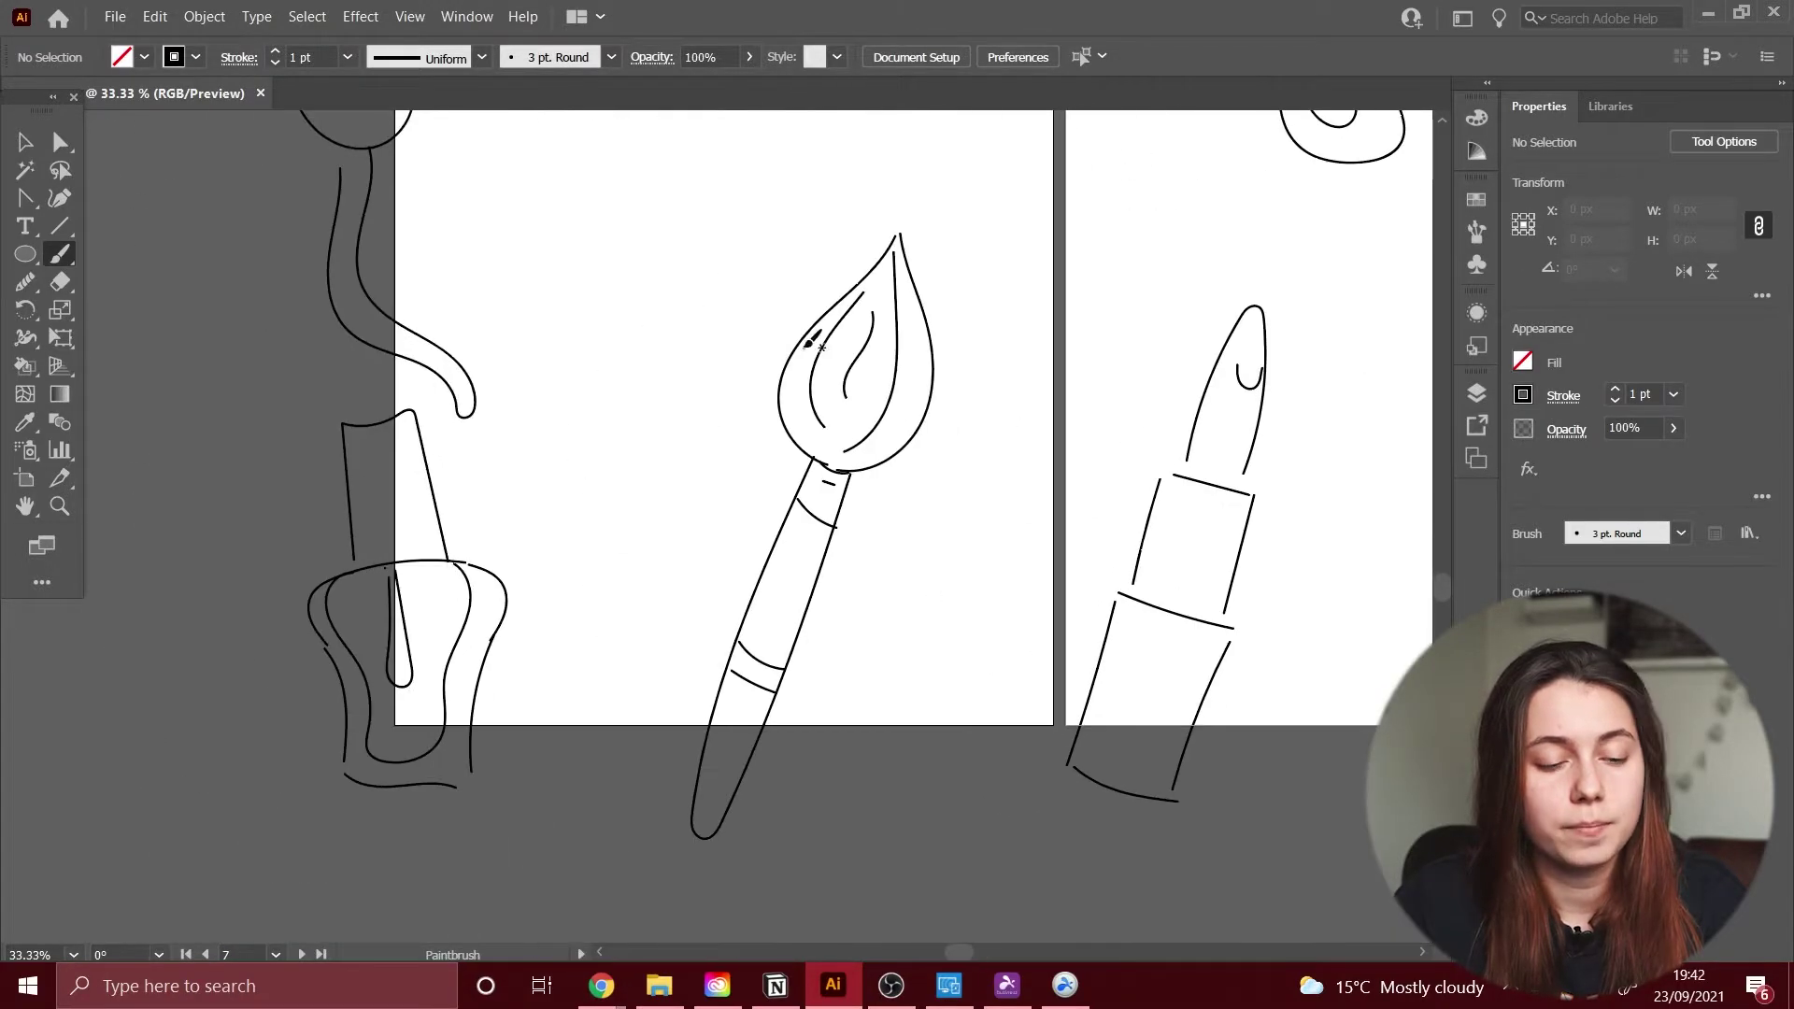
{"action": "scroll", "coordinate": [1134, 579], "scroll_direction": "left", "scroll_amount": 4}
{"action": "mouse_move", "coordinate": [429, 559]}
{"action": "left_mouse_down"}
{"action": "mouse_move", "coordinate": [380, 741]}
{"action": "mouse_move", "coordinate": [416, 563]}
{"action": "left_mouse_up"}
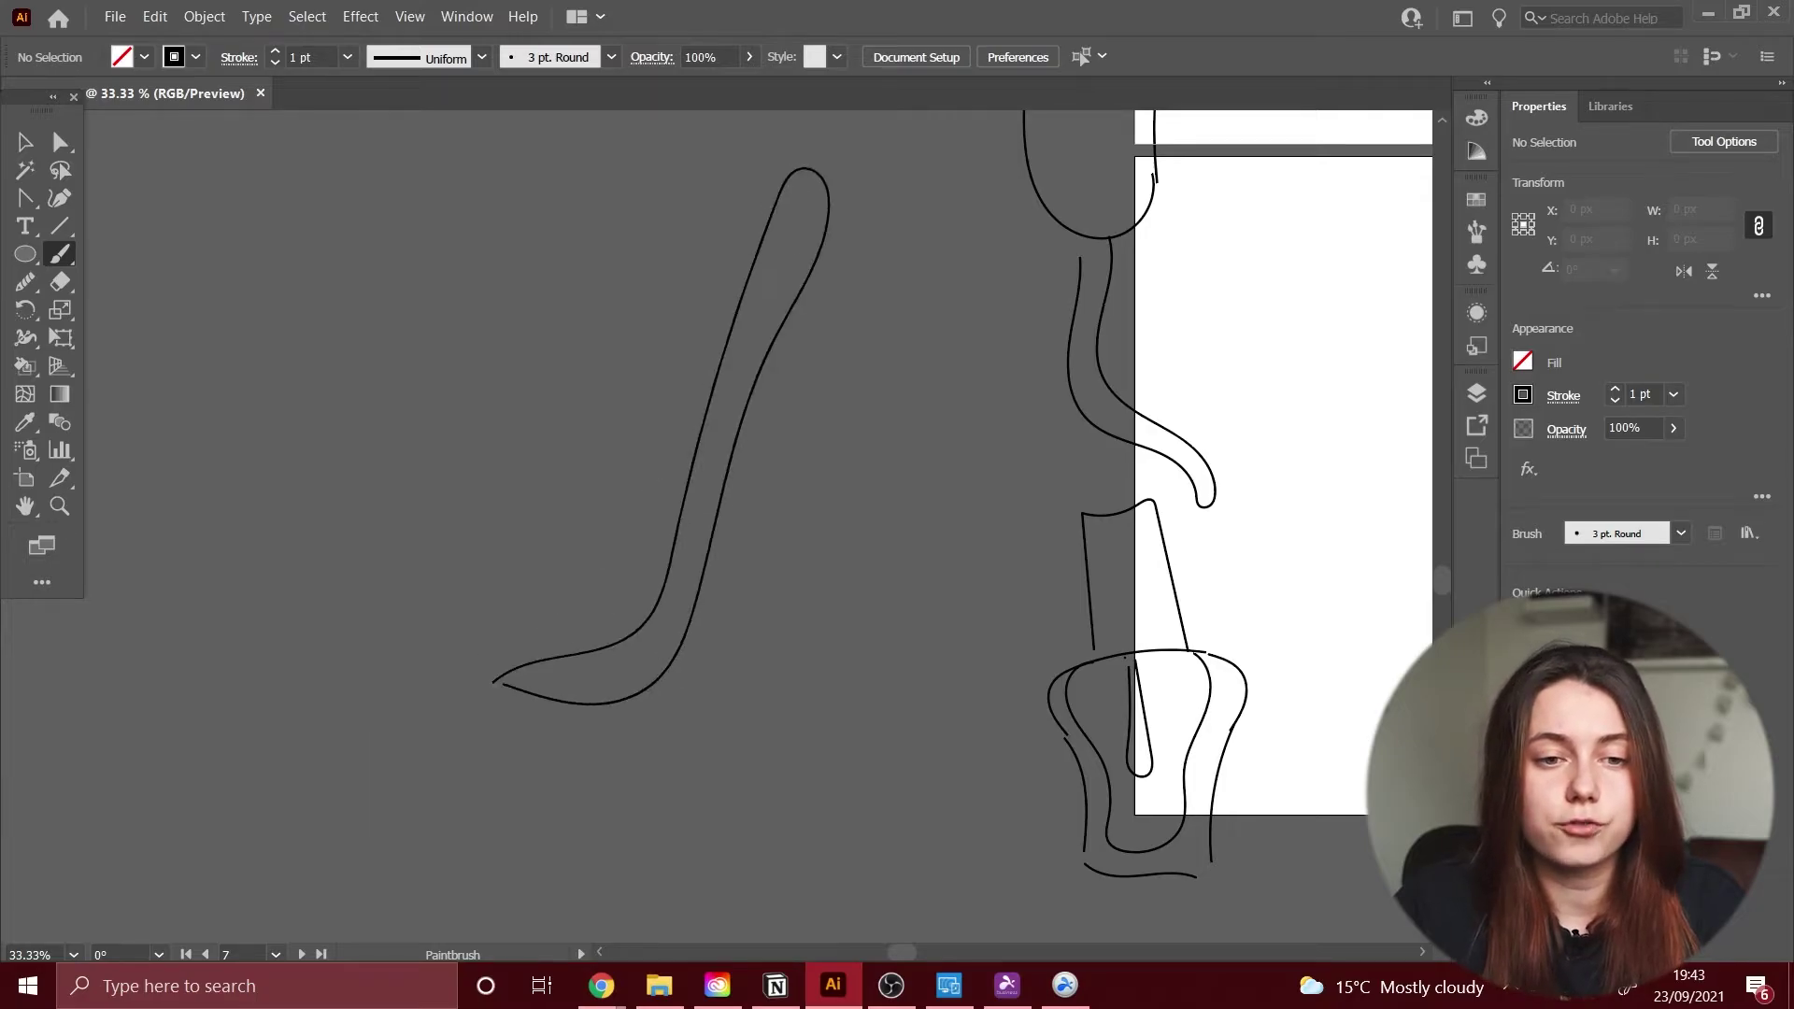
Step: Repaint the shoe's heel outline and continue it toward the toe
{"action": "scroll", "coordinate": [773, 551], "scroll_direction": "left", "scroll_amount": 3}
{"action": "scroll", "coordinate": [773, 551], "scroll_direction": "down", "scroll_amount": 1}
{"action": "key", "text": "ctrl+z"}
{"action": "left_click_drag", "start_coordinate": [753, 770], "coordinate": [1135, 119]}
{"action": "left_click_drag", "start_coordinate": [978, 386], "coordinate": [973, 596]}
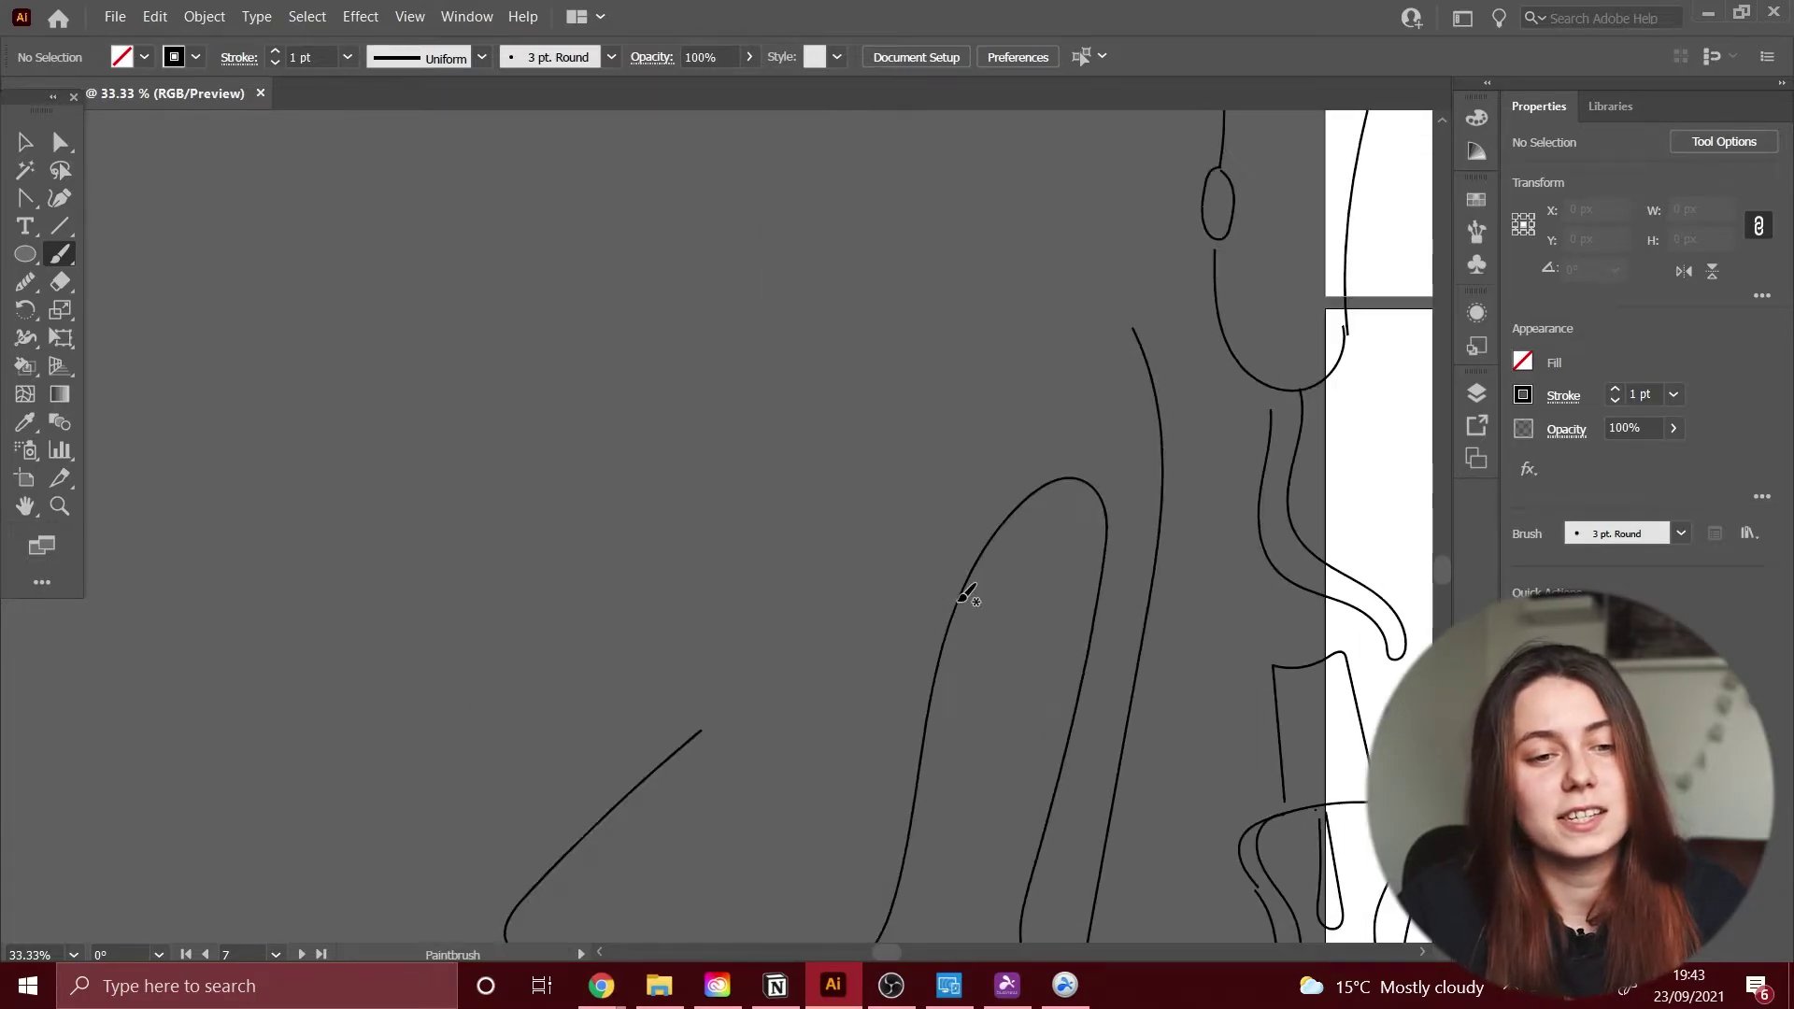
{"action": "left_click_drag", "start_coordinate": [973, 486], "coordinate": [1013, 586]}
{"action": "left_click_drag", "start_coordinate": [748, 710], "coordinate": [837, 445]}
Step: Adjust the toe anchor of the shoe path with Direct Selection, then deselect
{"action": "key", "text": "a"}
{"action": "left_click_drag", "start_coordinate": [833, 579], "coordinate": [841, 645]}
{"action": "left_click", "coordinate": [841, 645]}
{"action": "key", "text": "b"}
{"action": "key", "text": "ctrl+shift+a"}
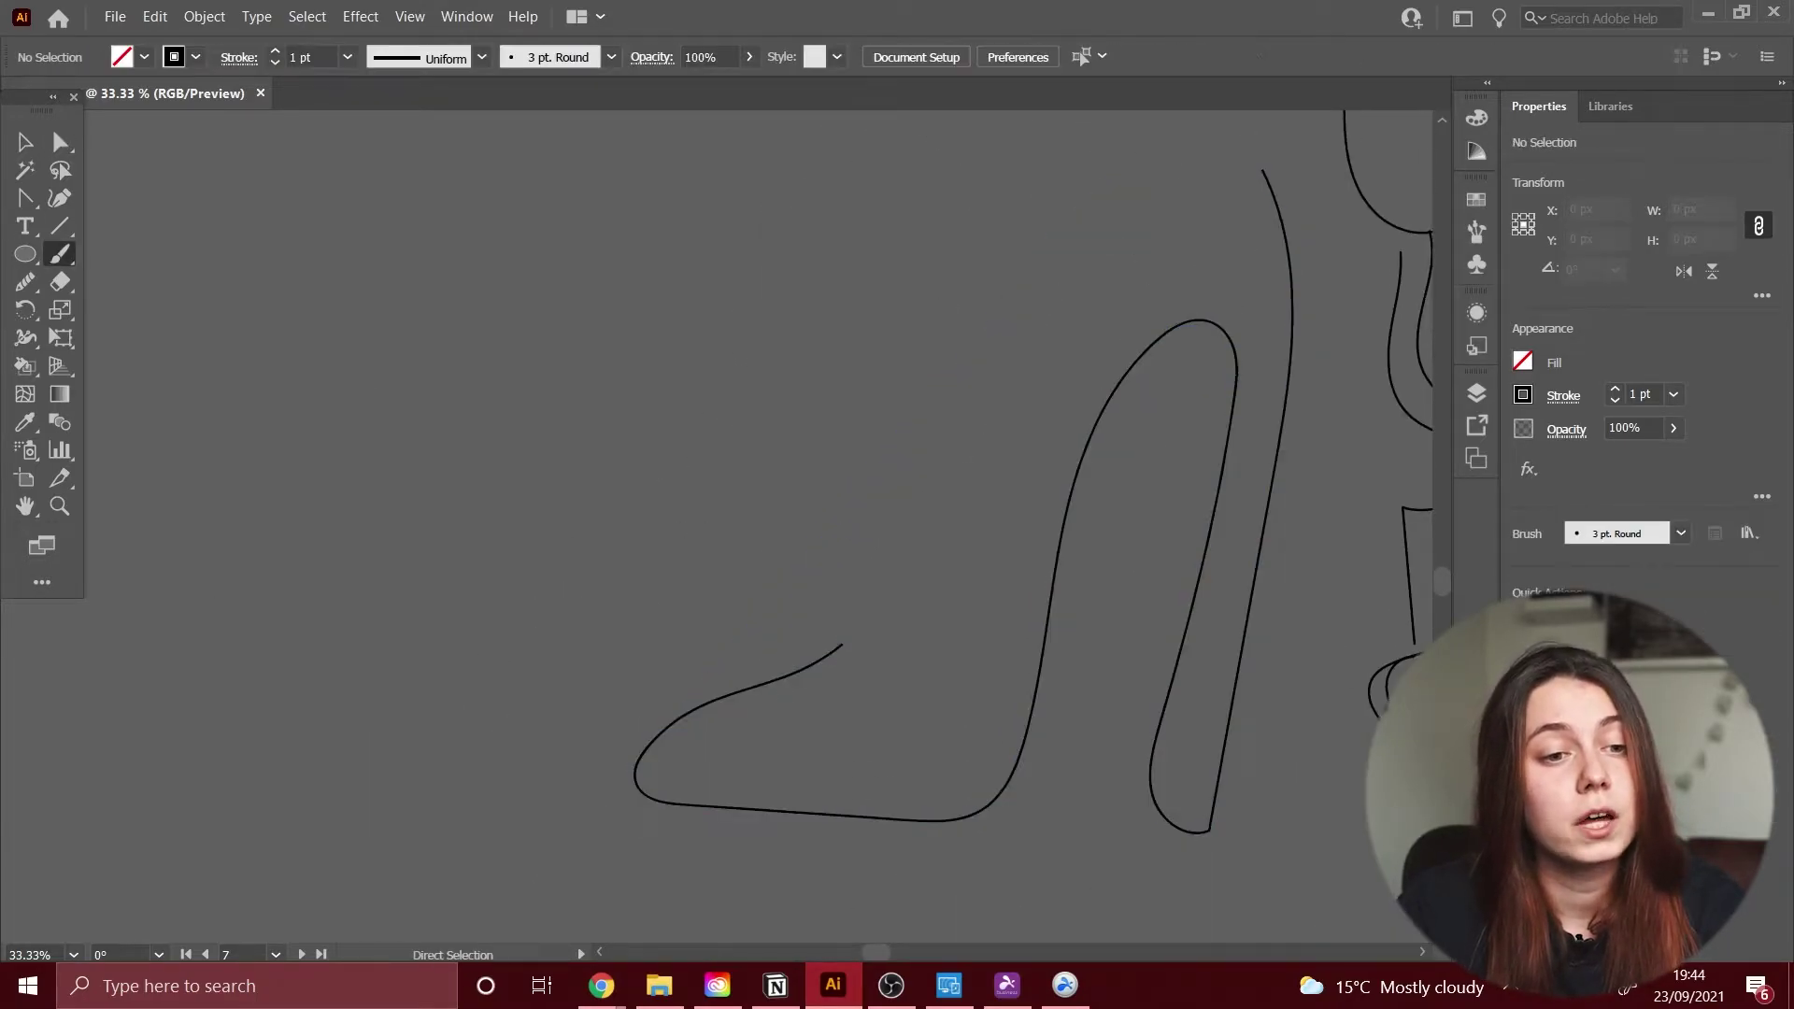
{"action": "scroll", "coordinate": [710, 570], "scroll_direction": "up", "scroll_amount": 2}
Step: Paint the shoe's strap loop and top curve to finish the outline
{"action": "left_click_drag", "start_coordinate": [841, 750], "coordinate": [887, 739]}
{"action": "left_click_drag", "start_coordinate": [1088, 236], "coordinate": [1247, 578]}
{"action": "scroll", "coordinate": [897, 523], "scroll_direction": "right", "scroll_amount": 5}
{"action": "left_click", "coordinate": [882, 477]}
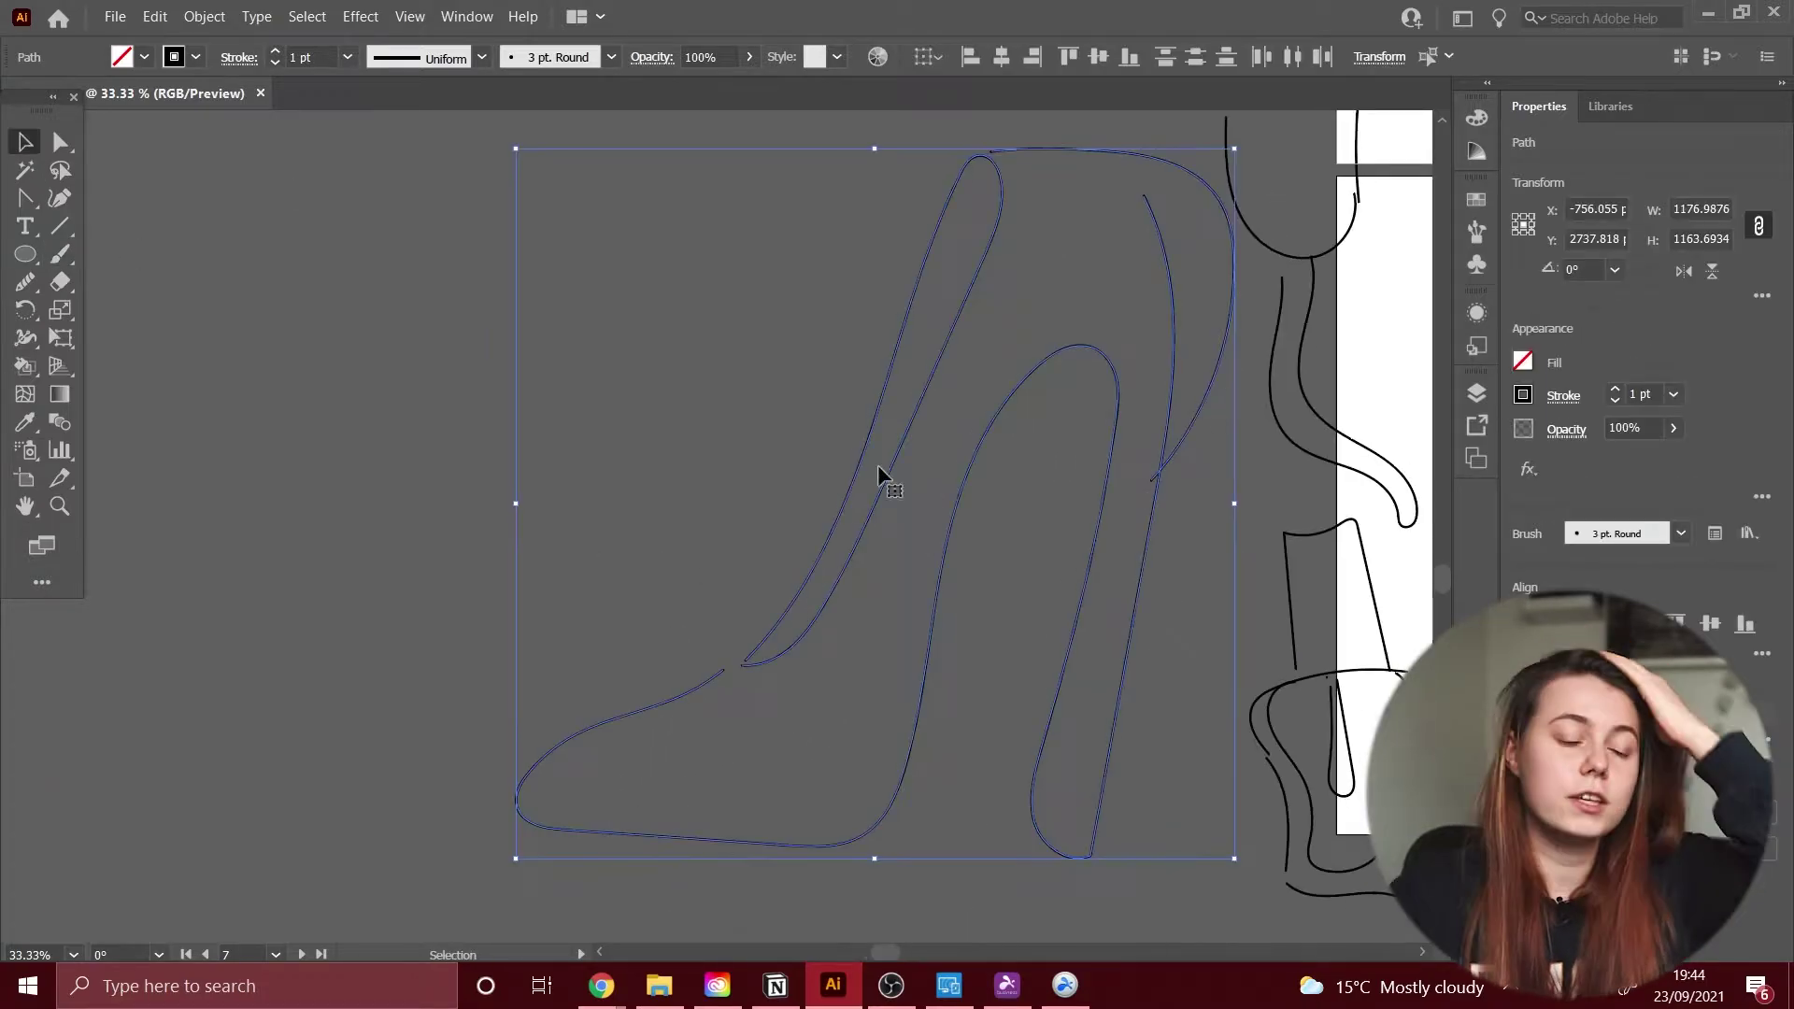
{"action": "key", "text": "ctrl+shift+a"}
{"action": "key", "text": "a"}
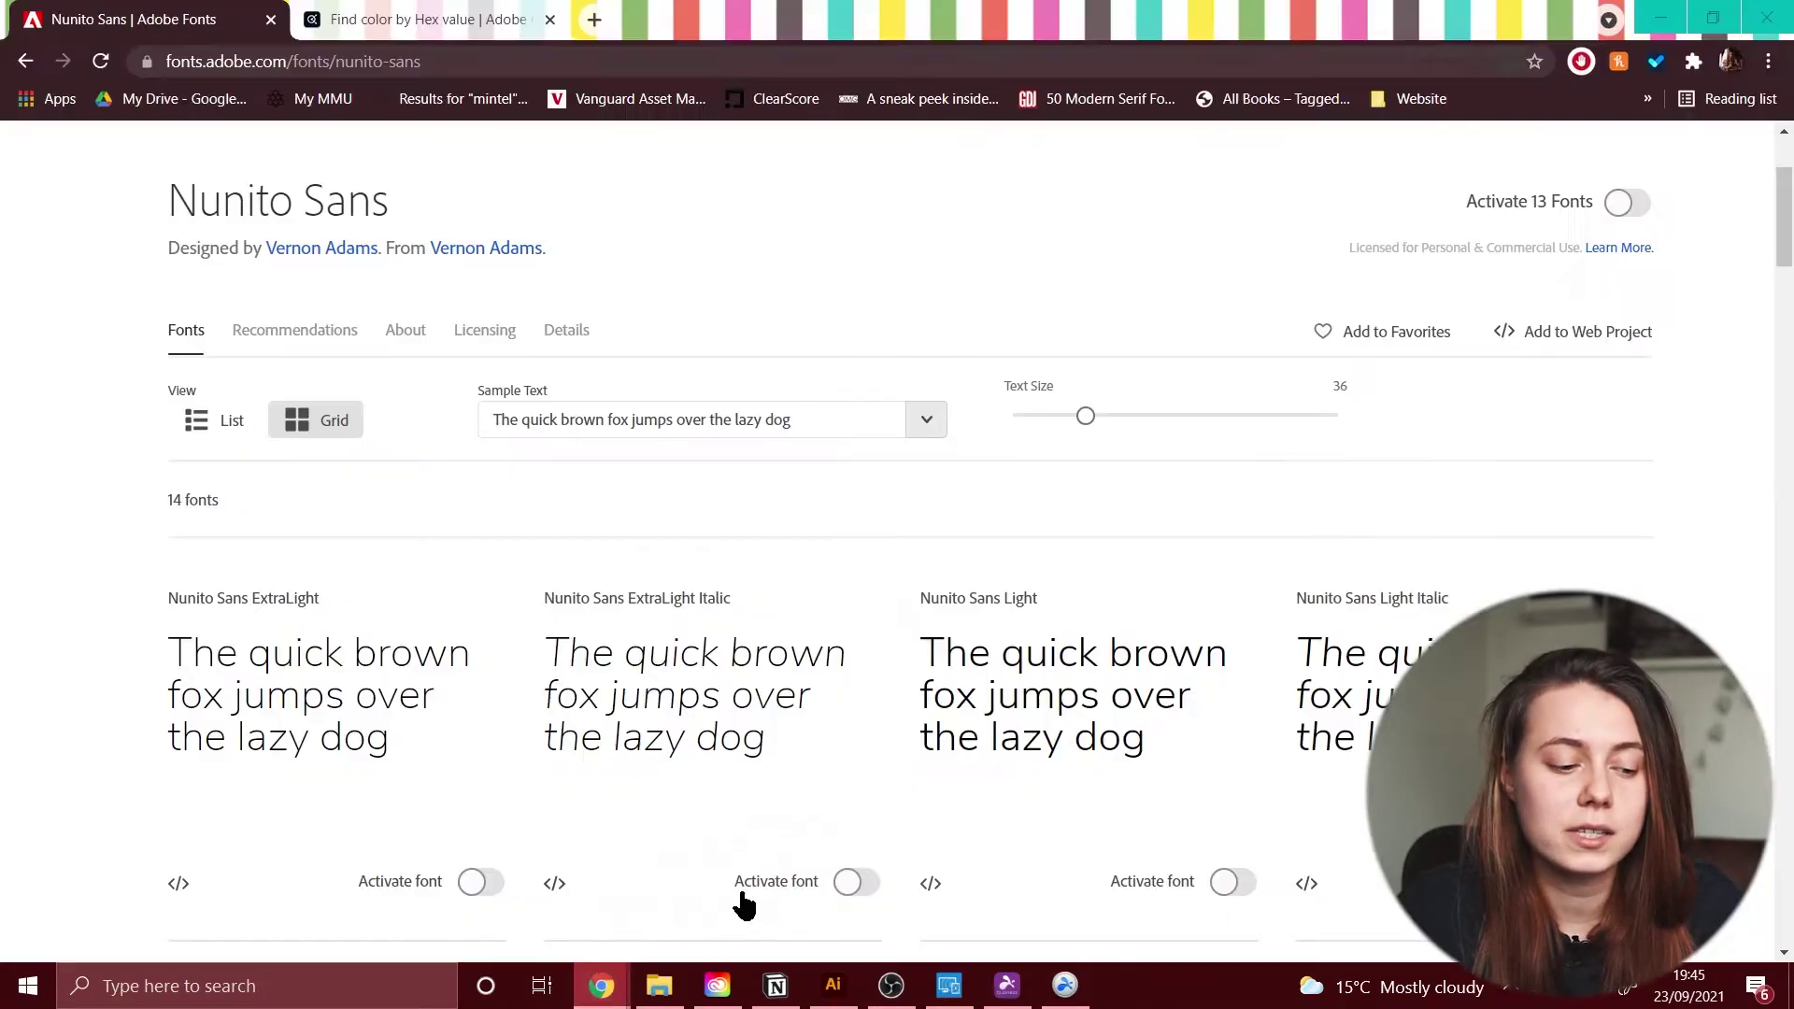
{"action": "left_click", "coordinate": [832, 986]}
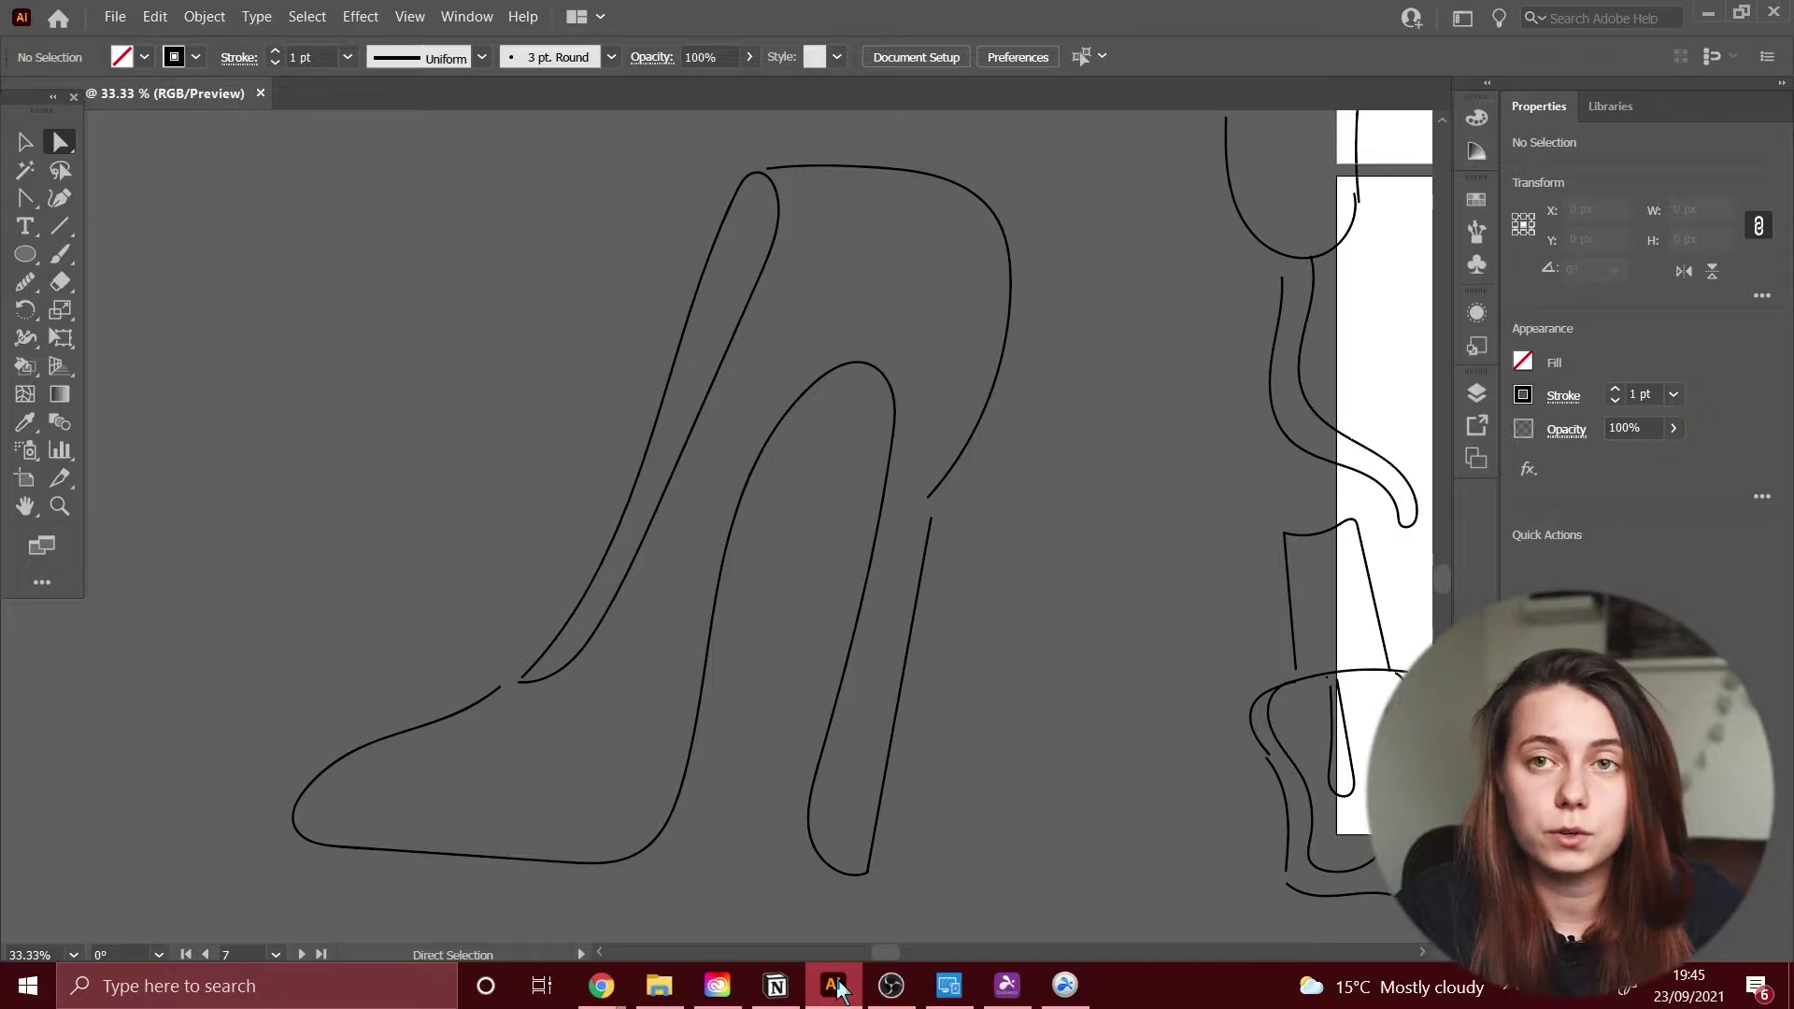
Step: Trace a second shoe's toe and back curves in red, then zoom out to compare
{"action": "key", "text": "b"}
{"action": "left_click_drag", "start_coordinate": [346, 781], "coordinate": [483, 698]}
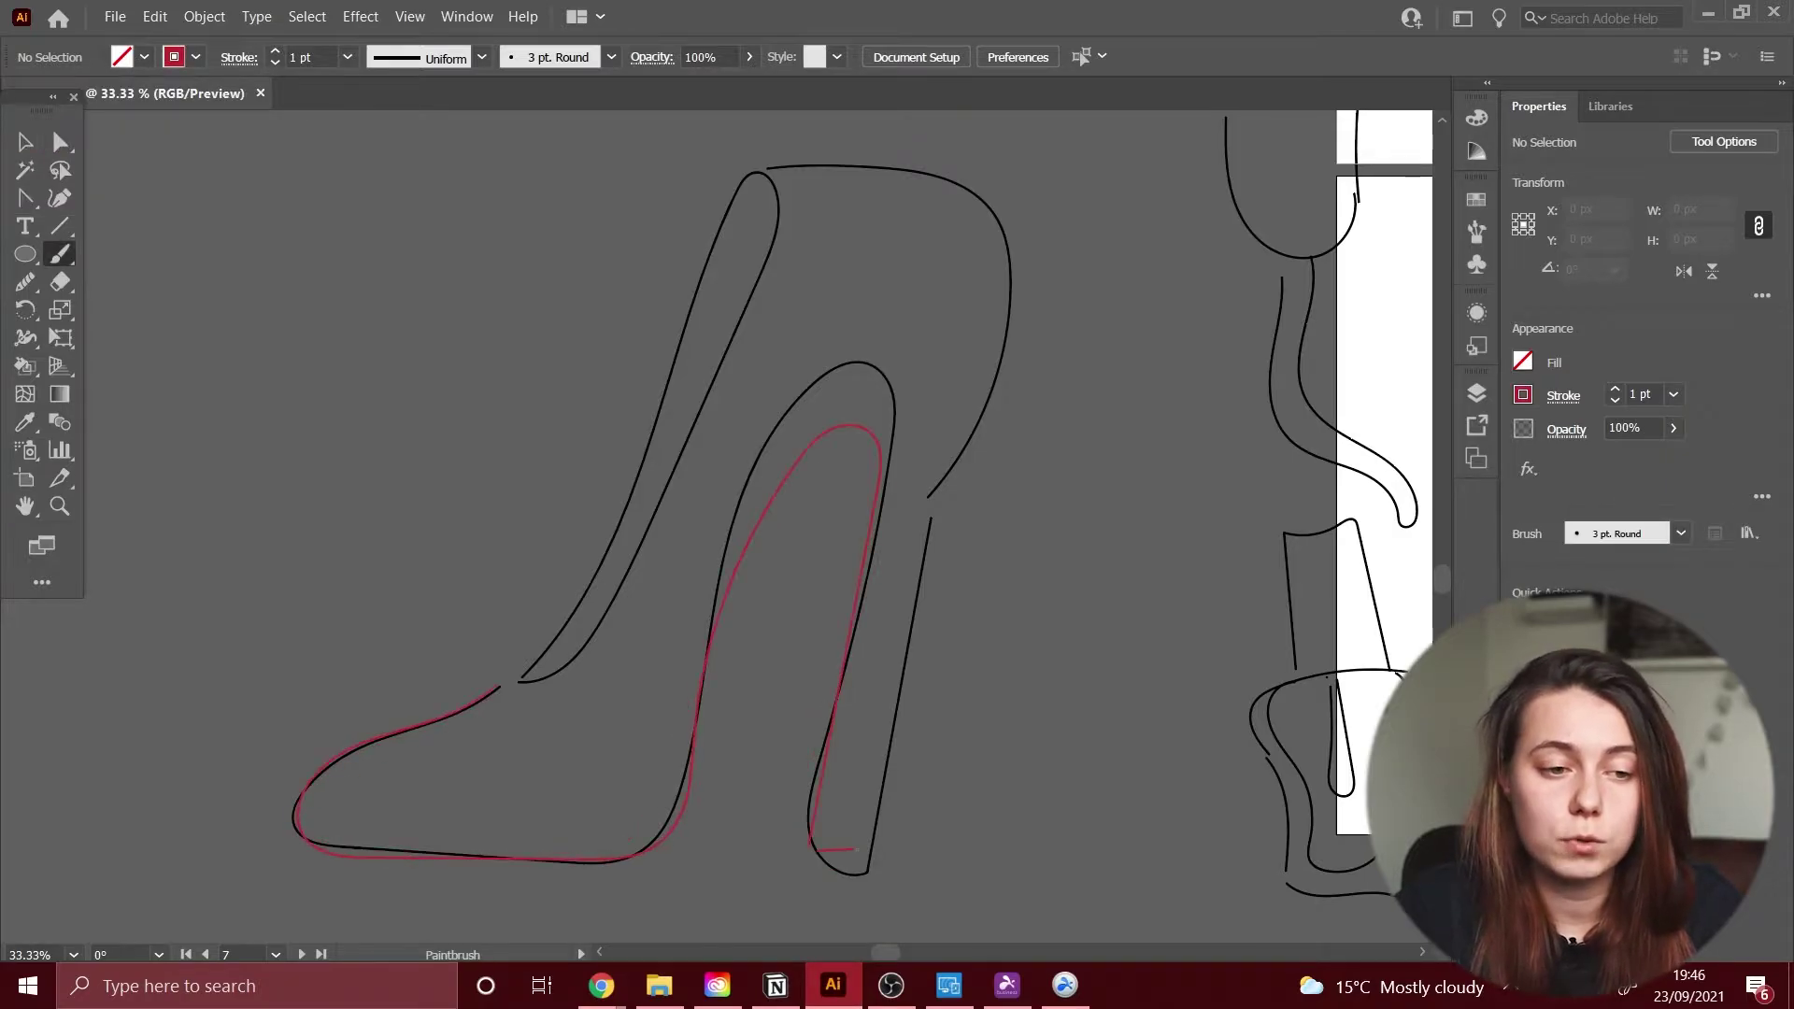
{"action": "left_click_drag", "start_coordinate": [860, 831], "coordinate": [883, 110]}
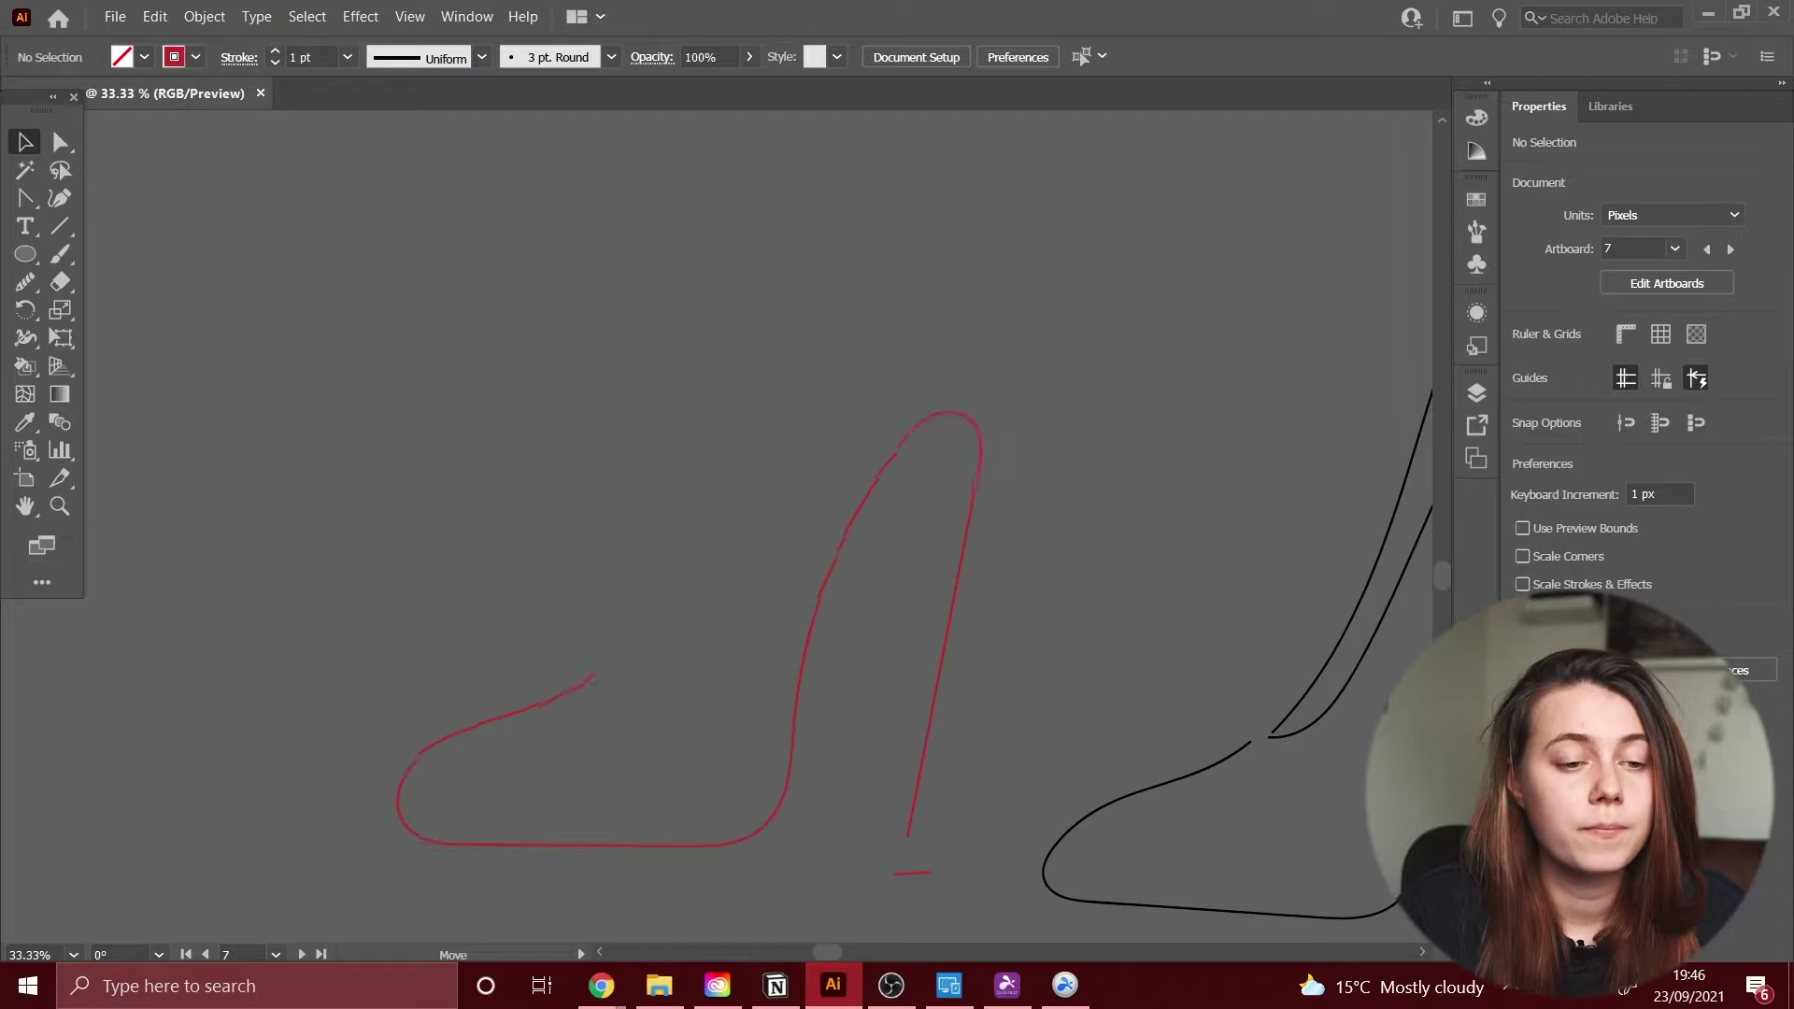
{"action": "key", "text": "b"}
{"action": "scroll", "coordinate": [748, 523], "scroll_direction": "up", "scroll_amount": 3}
{"action": "left_click_drag", "start_coordinate": [920, 572], "coordinate": [981, 184]}
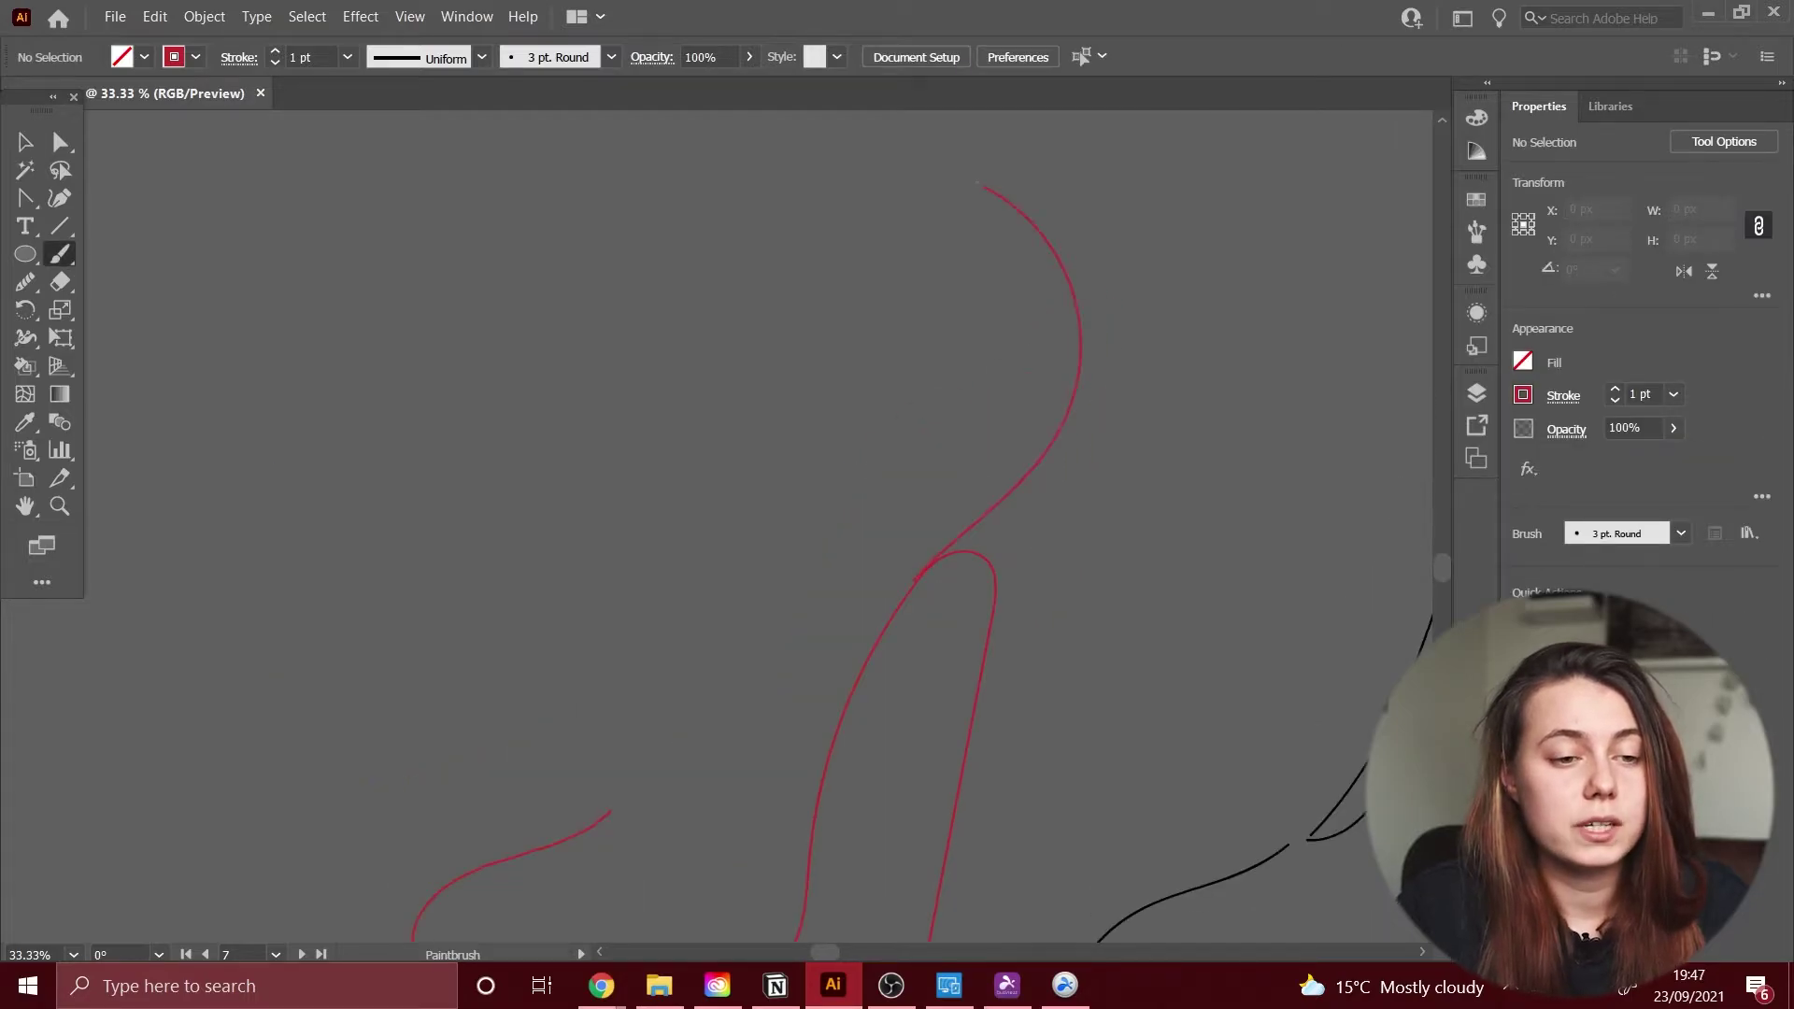
{"action": "key", "text": "ctrl+minus"}
{"action": "key", "text": "ctrl+minus"}
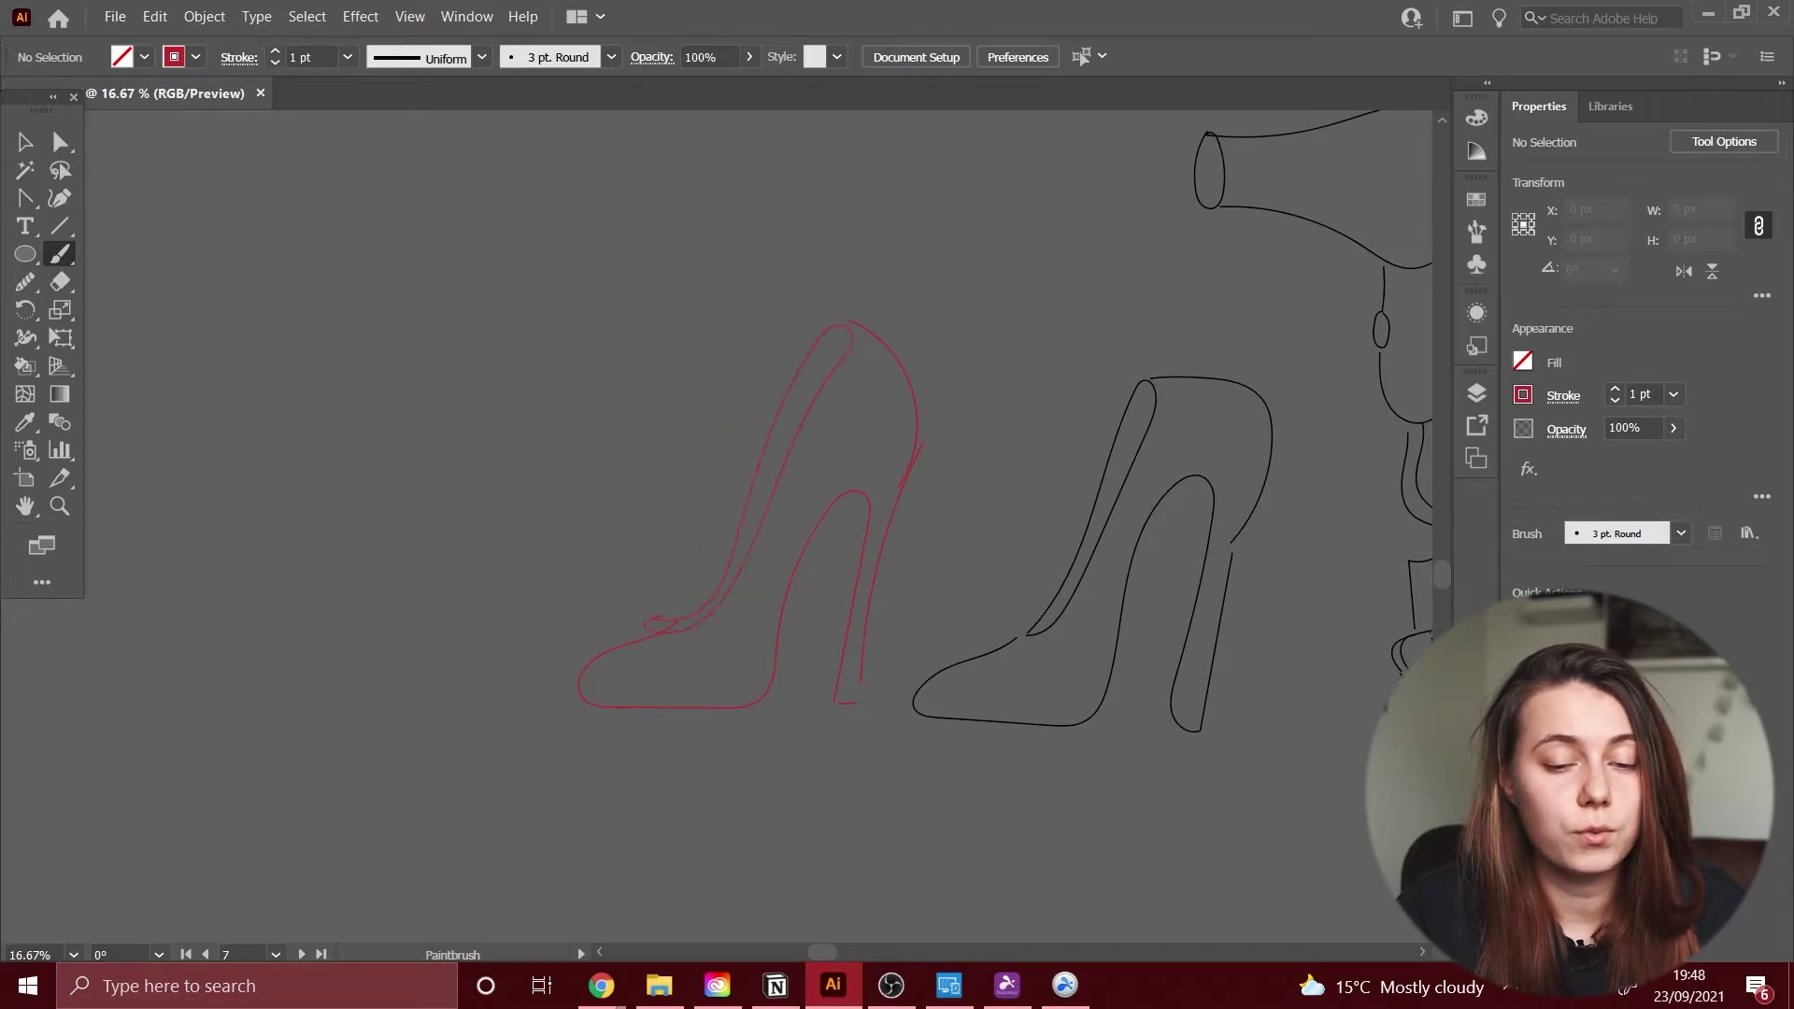
Step: Delete the black shoe outline and select the red shoe's inner heel path
{"action": "key", "text": "a"}
{"action": "left_click", "coordinate": [620, 646]}
{"action": "left_click_drag", "start_coordinate": [897, 365], "coordinate": [1194, 757]}
{"action": "key", "text": "Delete"}
{"action": "left_click", "coordinate": [580, 703]}
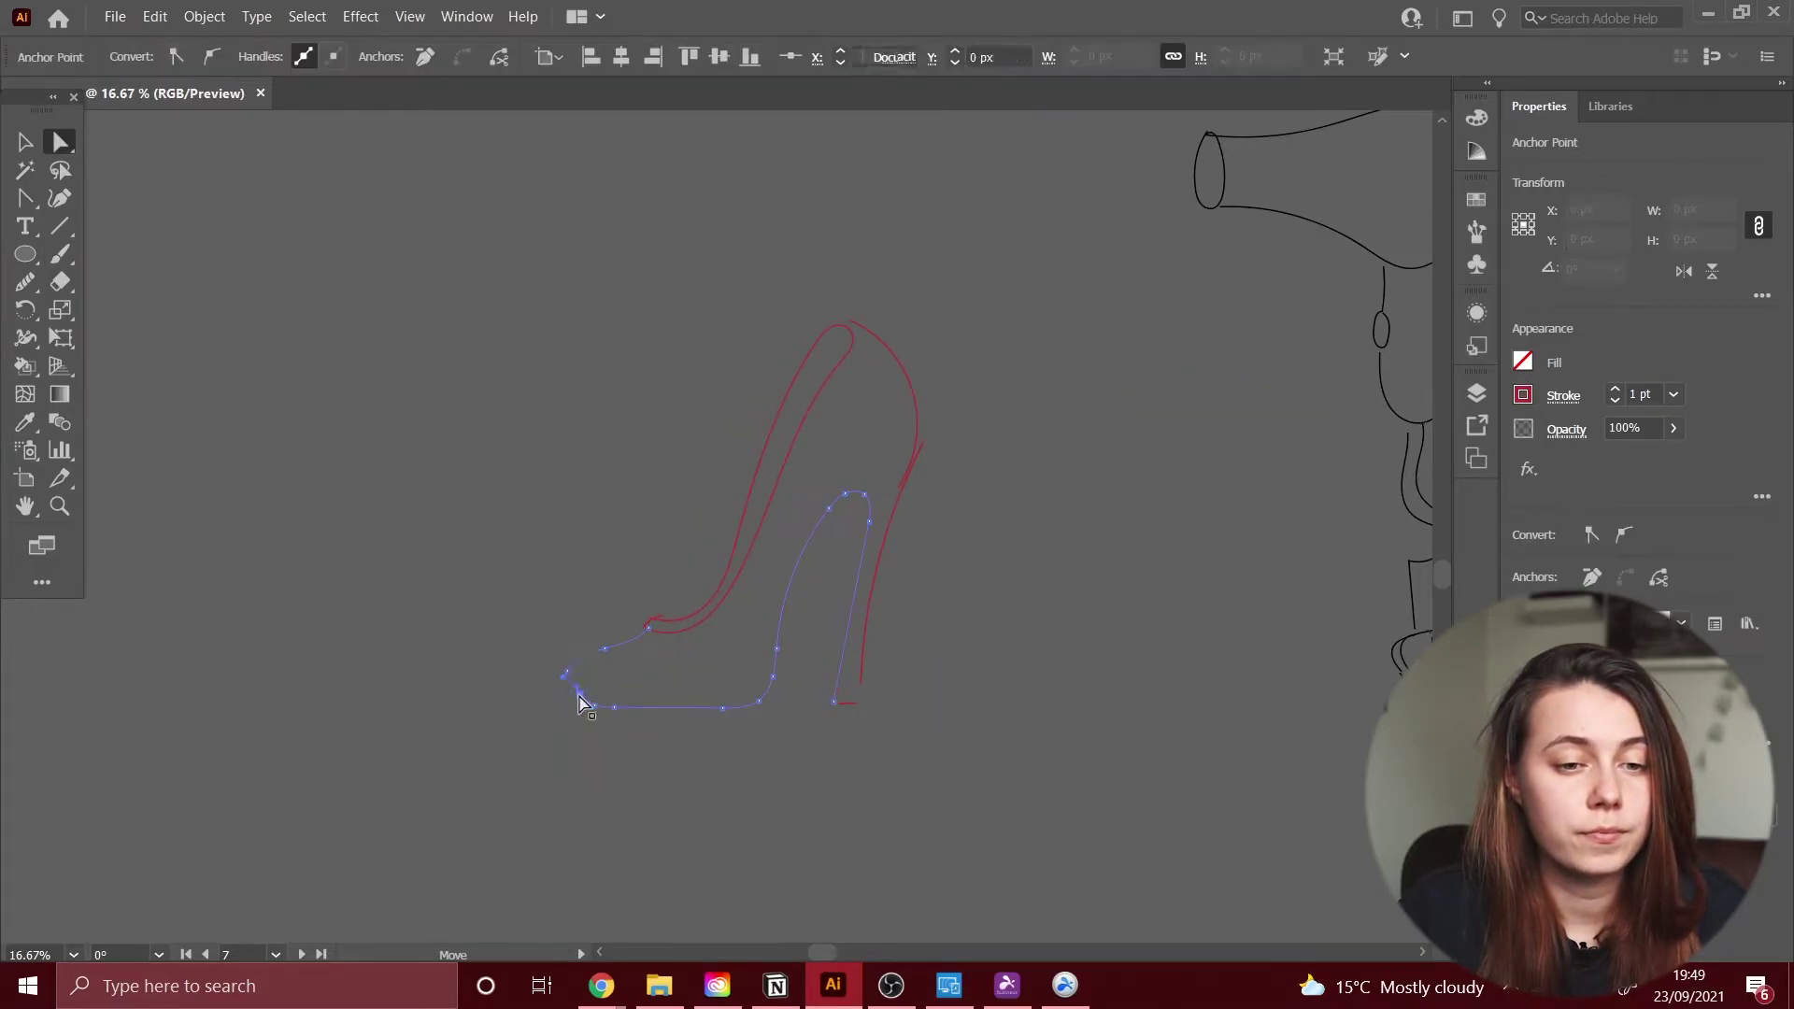
Step: Smooth the red shoe's heel-back curve, sole path and inner path, then zoom in
{"action": "left_click", "coordinate": [897, 490]}
{"action": "left_click", "coordinate": [25, 281]}
{"action": "left_click", "coordinate": [686, 618], "text": "ctrl"}
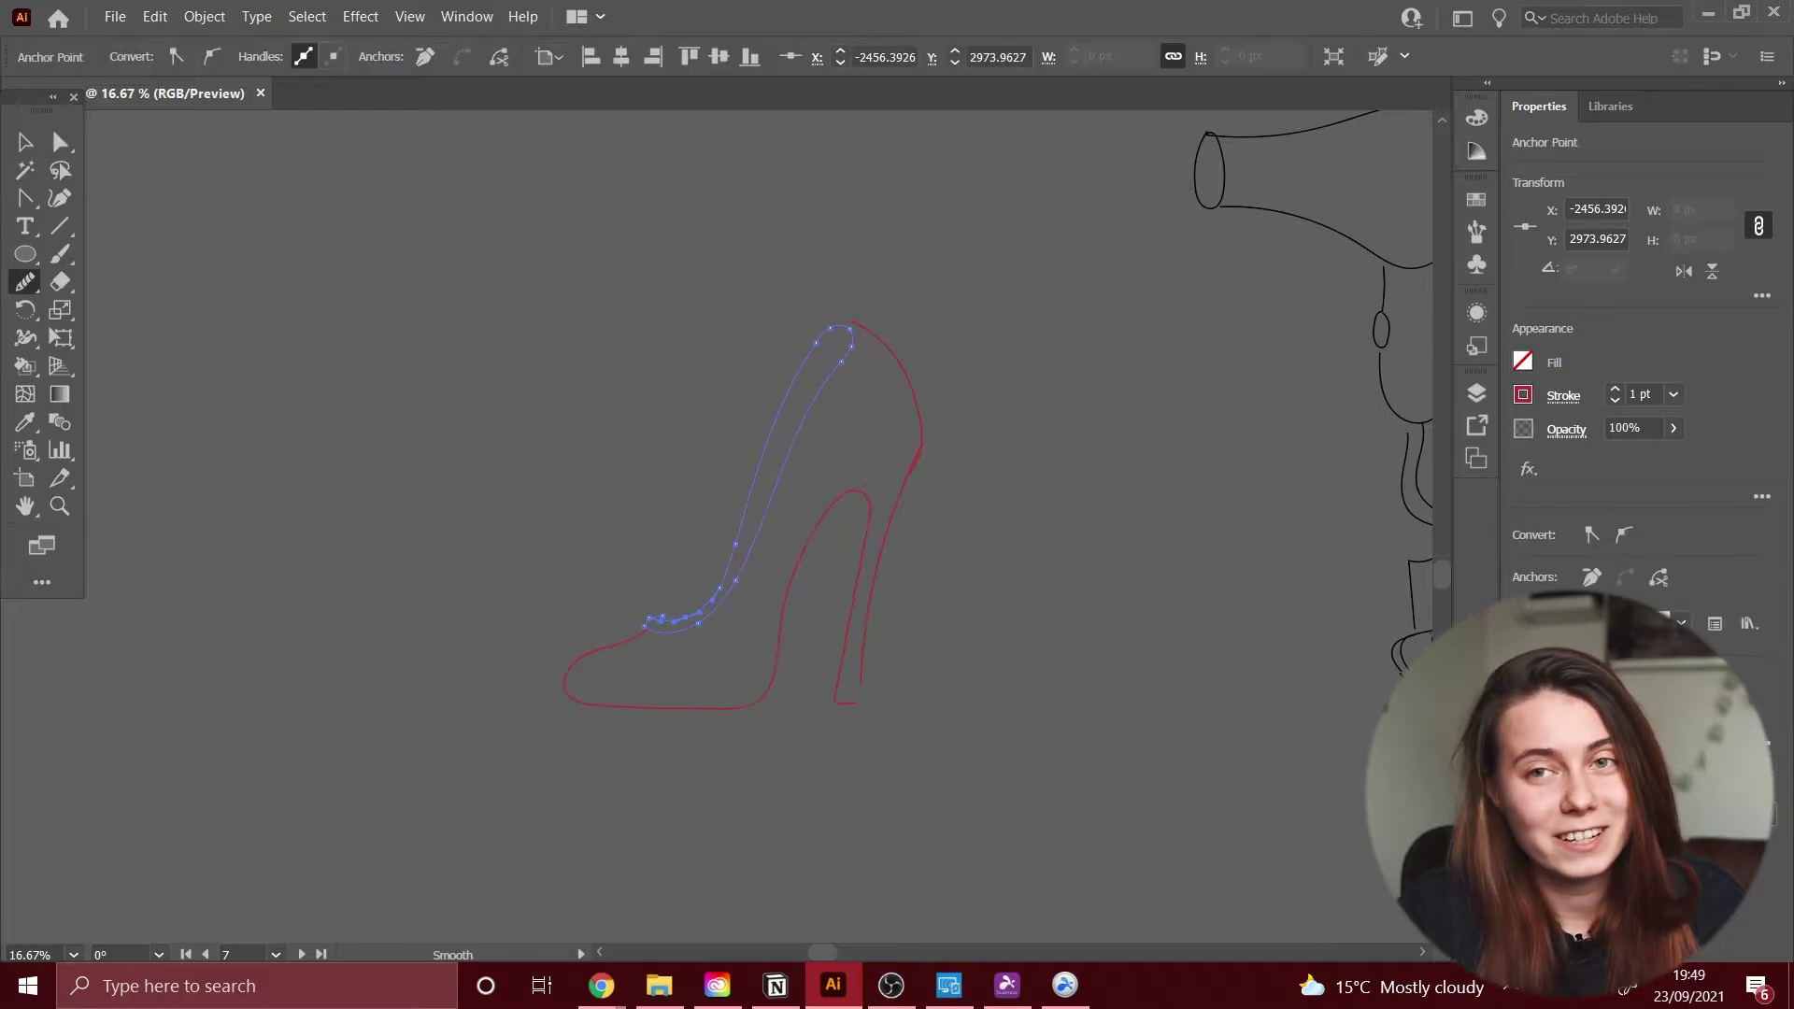
{"action": "left_click", "coordinate": [60, 141]}
{"action": "key", "text": "ctrl+plus"}
{"action": "key", "text": "ctrl+plus"}
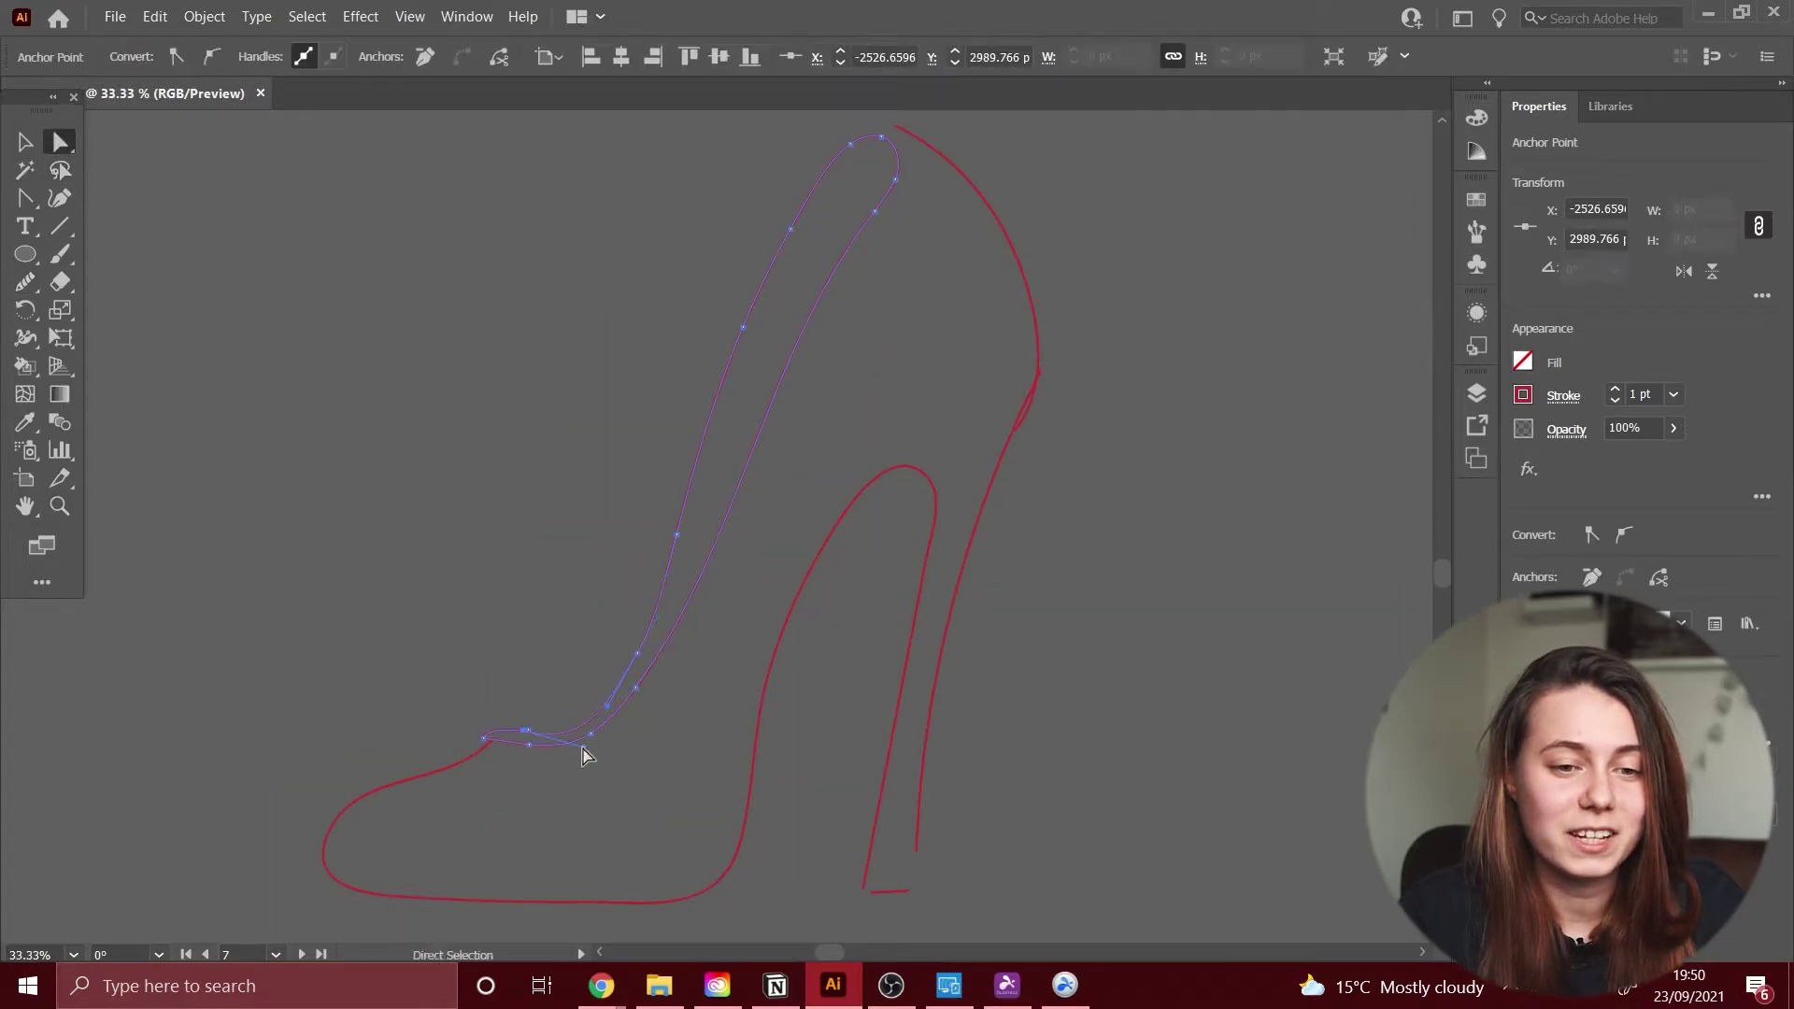
Step: Move the heel's bottom anchor to meet the base and reshape the heel-back curve
{"action": "left_click", "coordinate": [508, 737]}
{"action": "left_click_drag", "start_coordinate": [1039, 140], "coordinate": [1013, 433]}
{"action": "left_click_drag", "start_coordinate": [864, 887], "coordinate": [871, 893]}
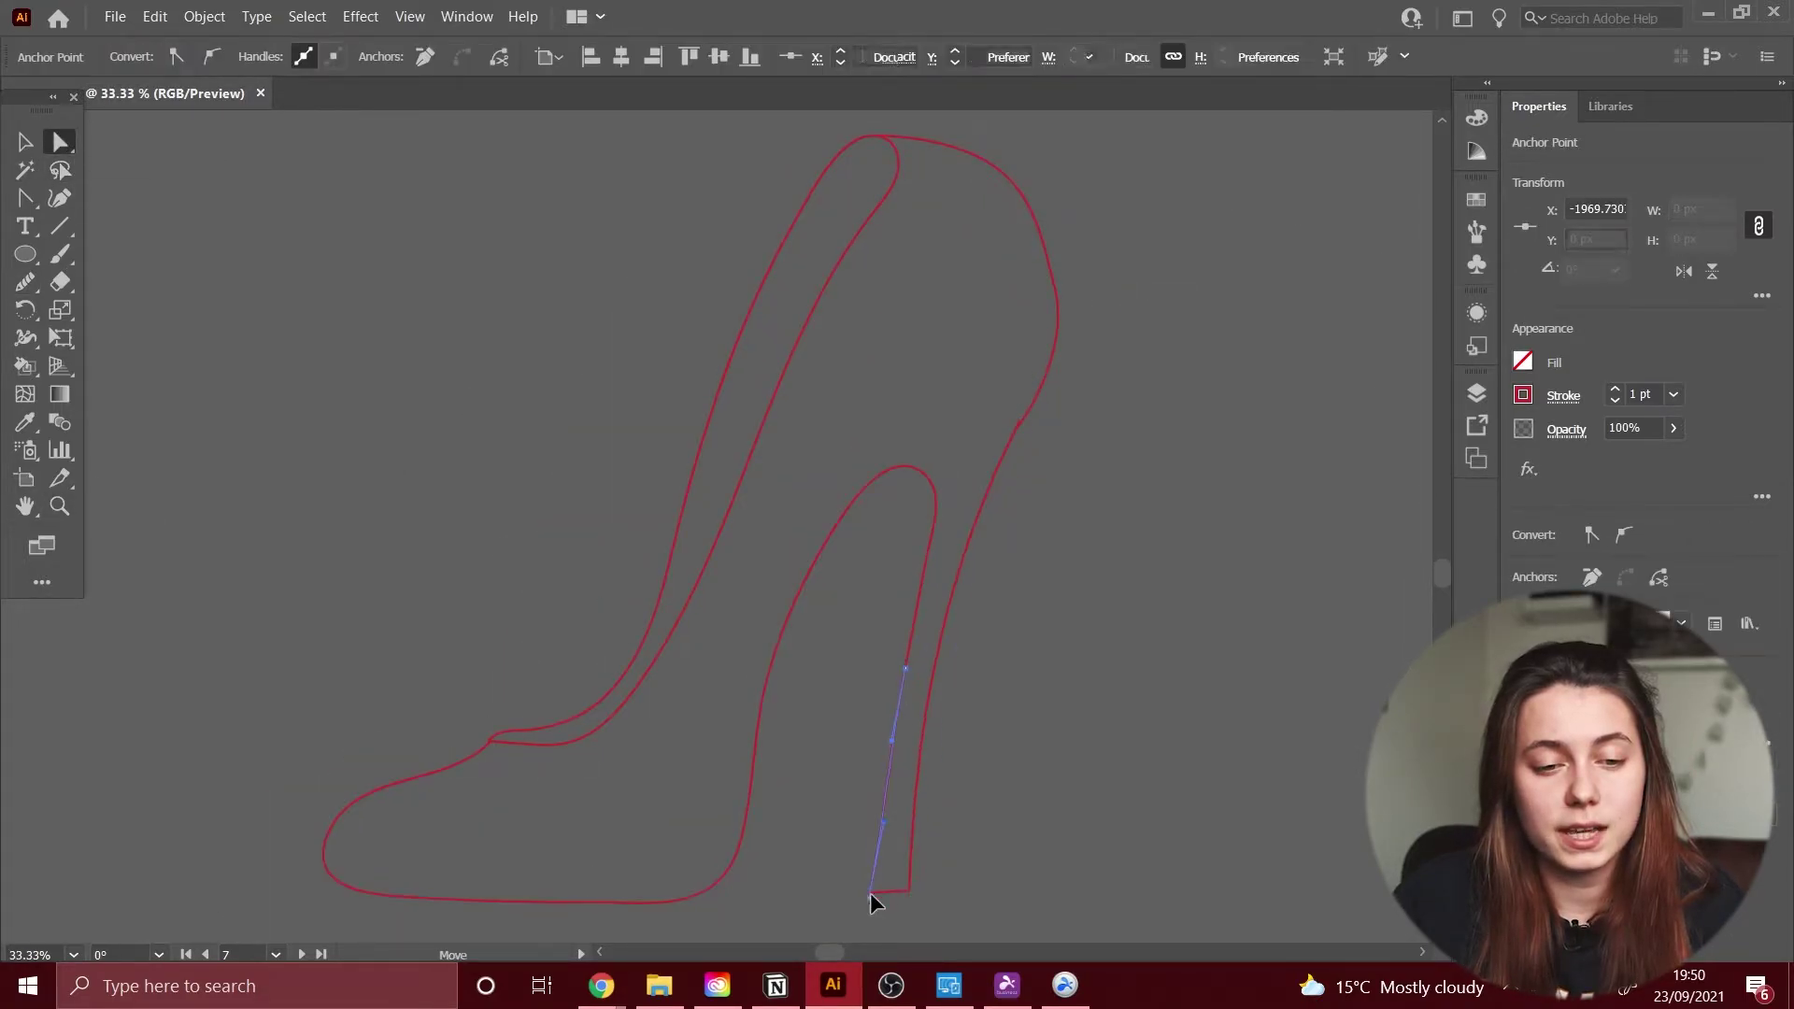
{"action": "left_click_drag", "start_coordinate": [1018, 425], "coordinate": [1022, 440]}
Step: Smooth the inner curve of the red shoe's upper
{"action": "left_click", "coordinate": [1028, 420]}
{"action": "left_click", "coordinate": [25, 281]}
{"action": "left_click", "coordinate": [60, 141]}
{"action": "left_click_drag", "start_coordinate": [598, 355], "coordinate": [653, 344]}
{"action": "left_click", "coordinate": [783, 346]}
{"action": "left_click", "coordinate": [25, 281]}
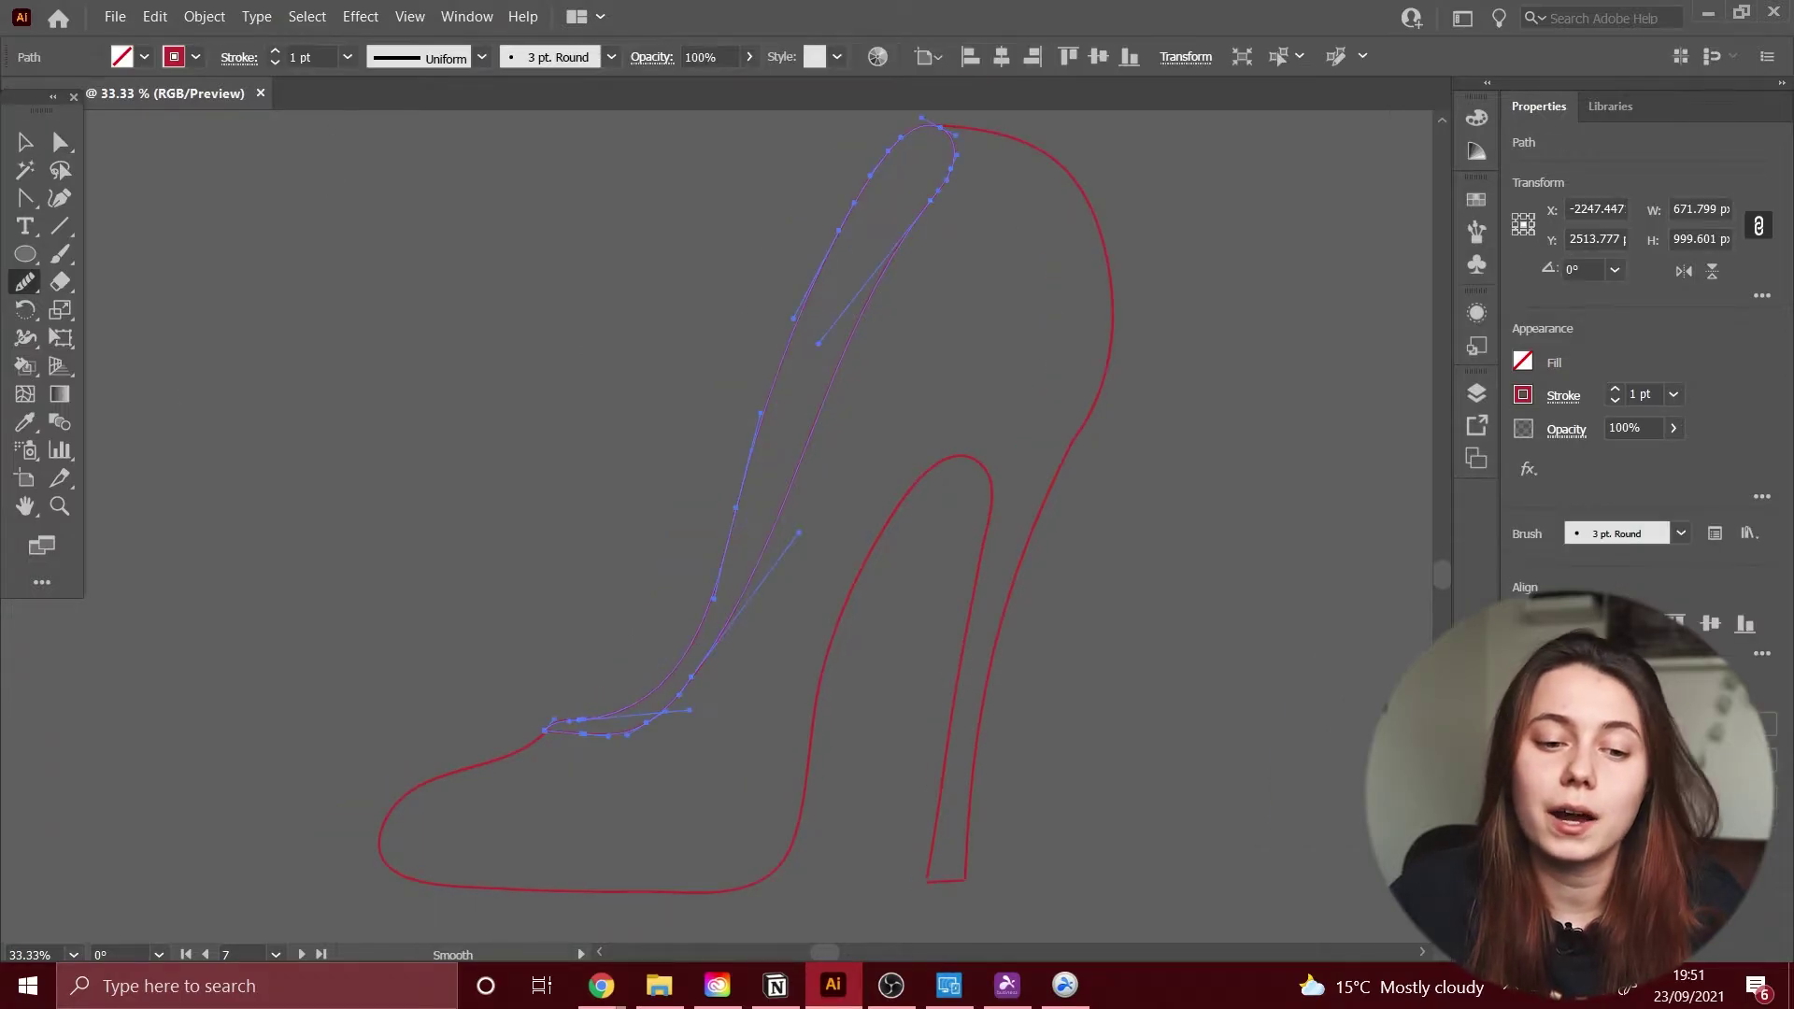
{"action": "left_click_drag", "start_coordinate": [719, 570], "coordinate": [798, 401]}
Step: Pull the inner path's top anchor down-right to shape the shoe's collar curve
{"action": "key", "text": "a"}
{"action": "left_click", "coordinate": [719, 254]}
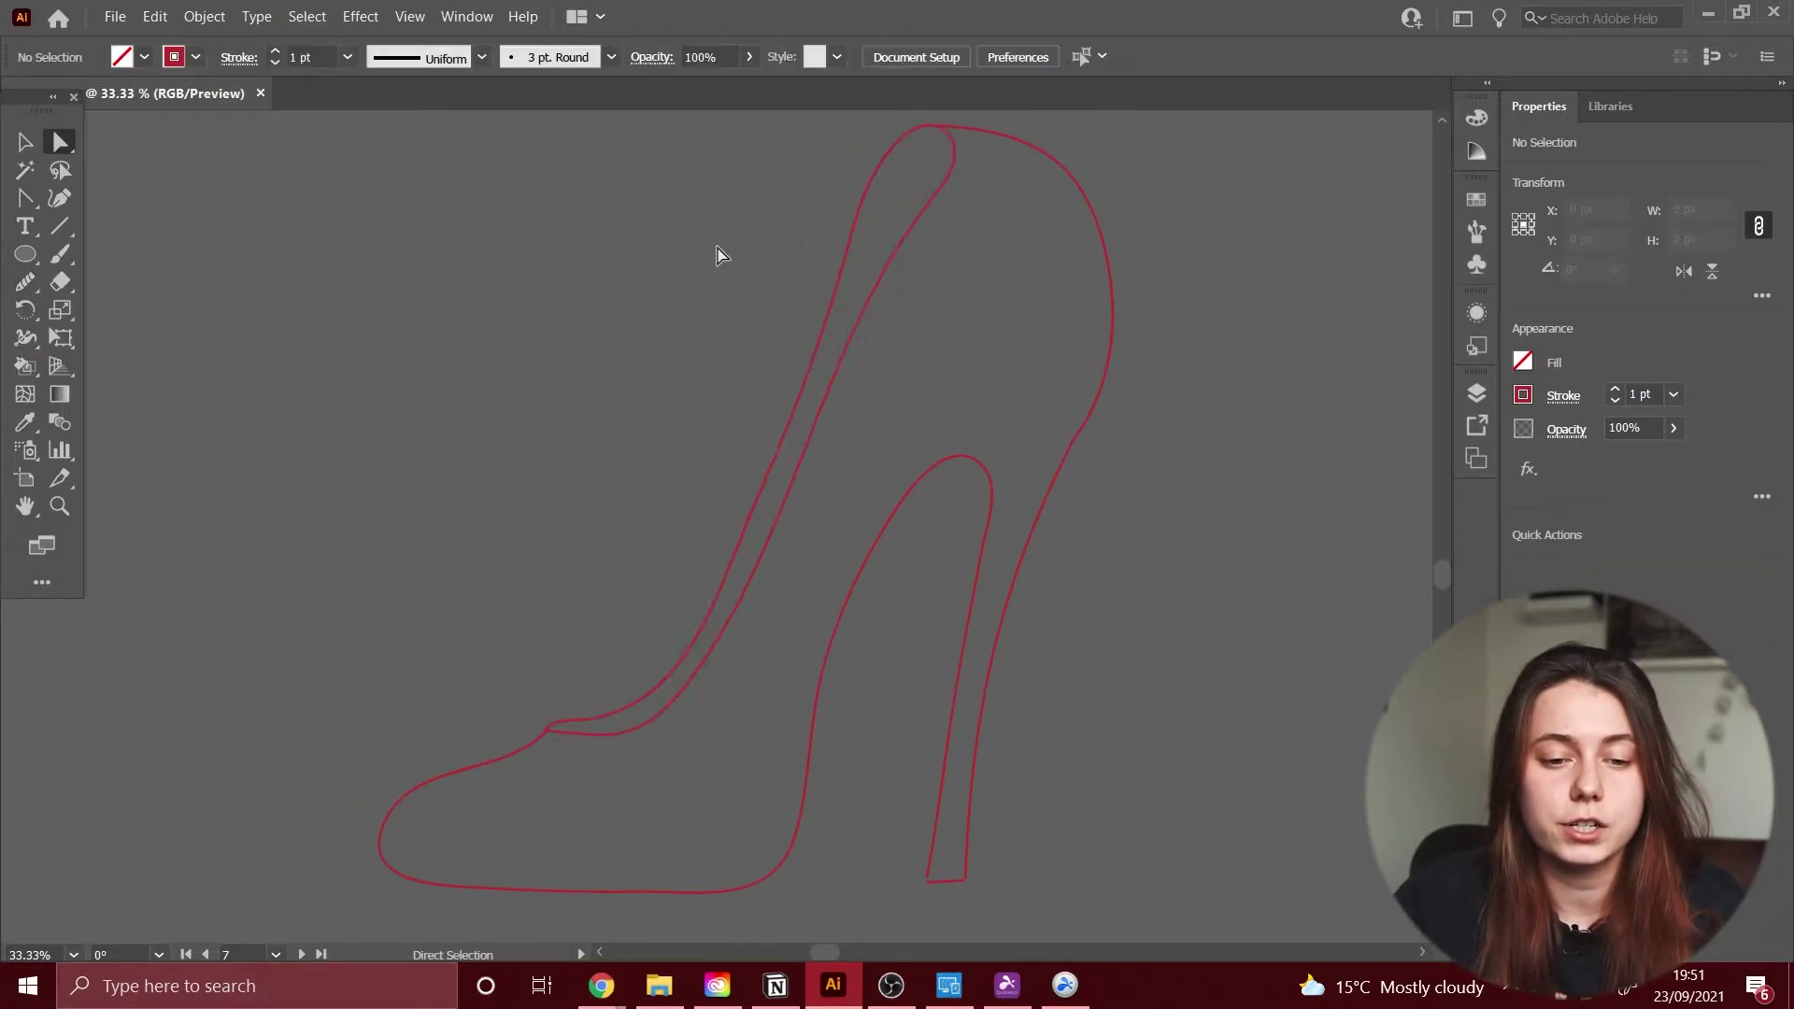
{"action": "left_click_drag", "start_coordinate": [719, 255], "coordinate": [869, 349]}
{"action": "left_click", "coordinate": [933, 207]}
{"action": "left_click_drag", "start_coordinate": [960, 176], "coordinate": [969, 191]}
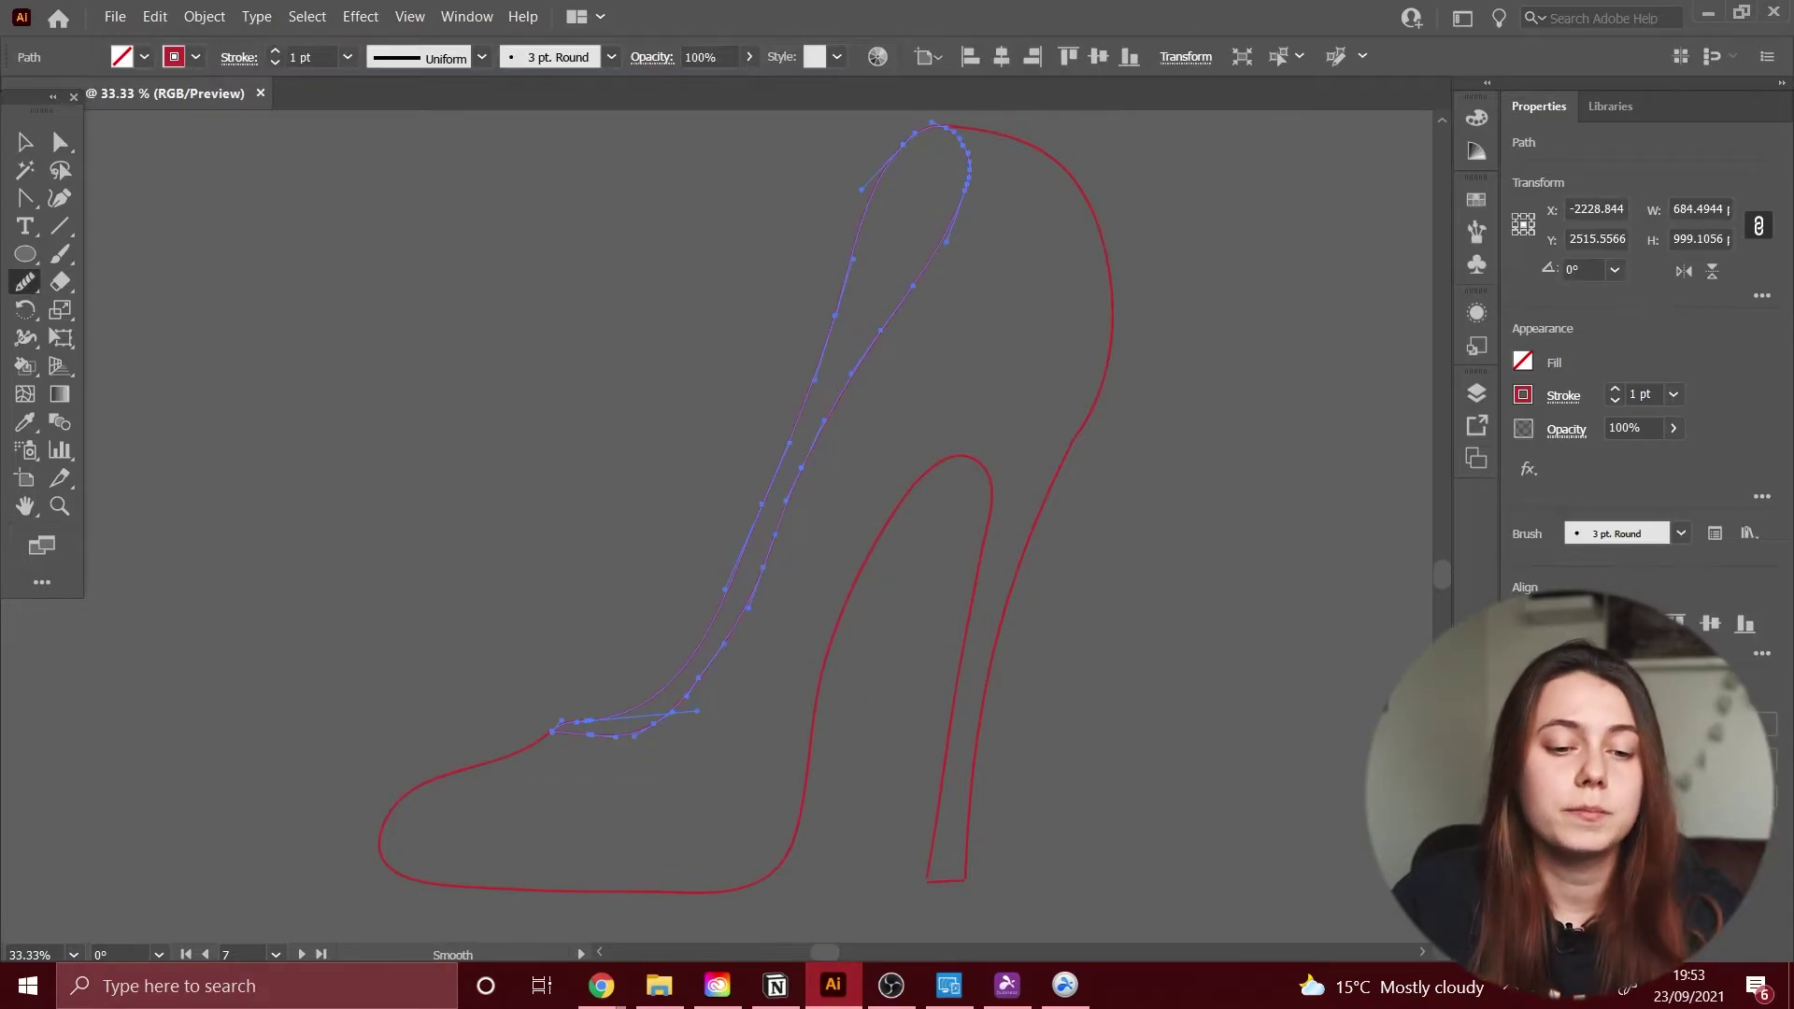
Step: Select the short segment that closes off the bottom of the heel tip
{"action": "left_click", "coordinate": [1107, 371]}
{"action": "left_click", "coordinate": [889, 509]}
{"action": "key", "text": "a"}
{"action": "scroll", "coordinate": [945, 880], "scroll_direction": "up", "scroll_amount": 3}
{"action": "left_click", "coordinate": [792, 653]}
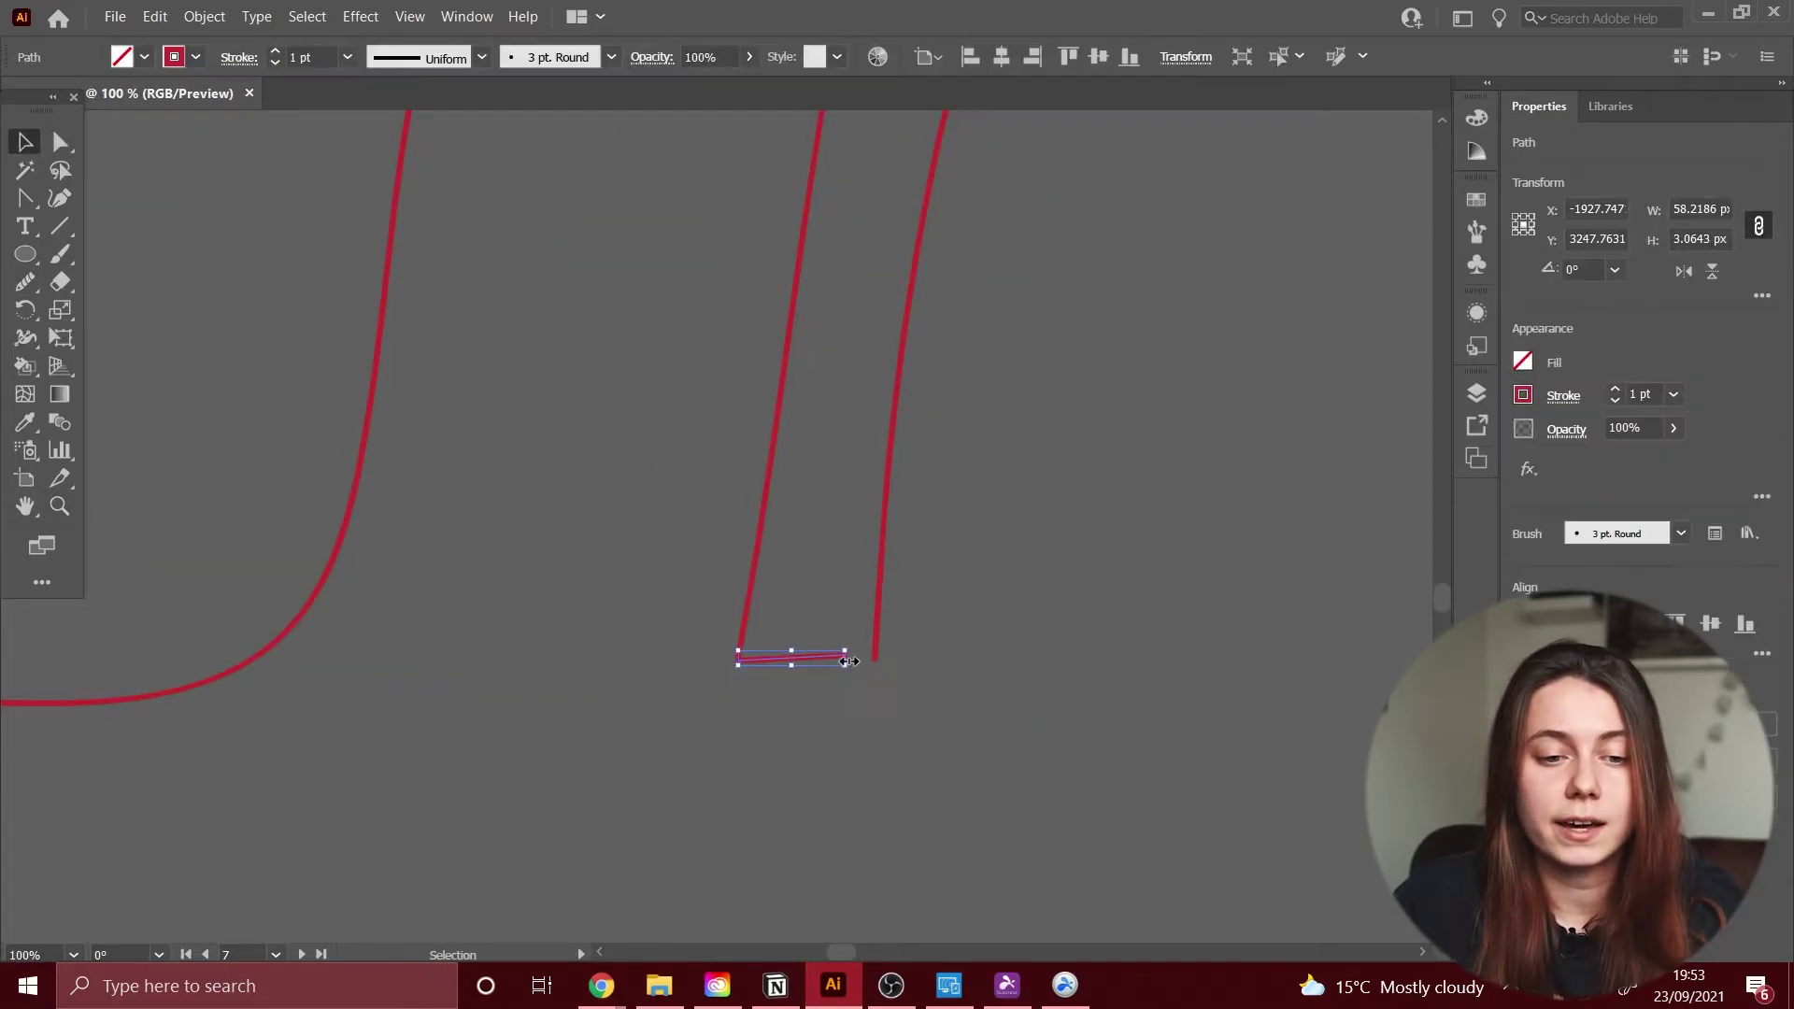
Step: Reshape the heel-closing segment, then adjust the nail polish bottle's left, bottom and right curve anchors
{"action": "scroll", "coordinate": [793, 653], "scroll_direction": "down", "scroll_amount": 3}
{"action": "left_click_drag", "start_coordinate": [934, 561], "coordinate": [729, 495]}
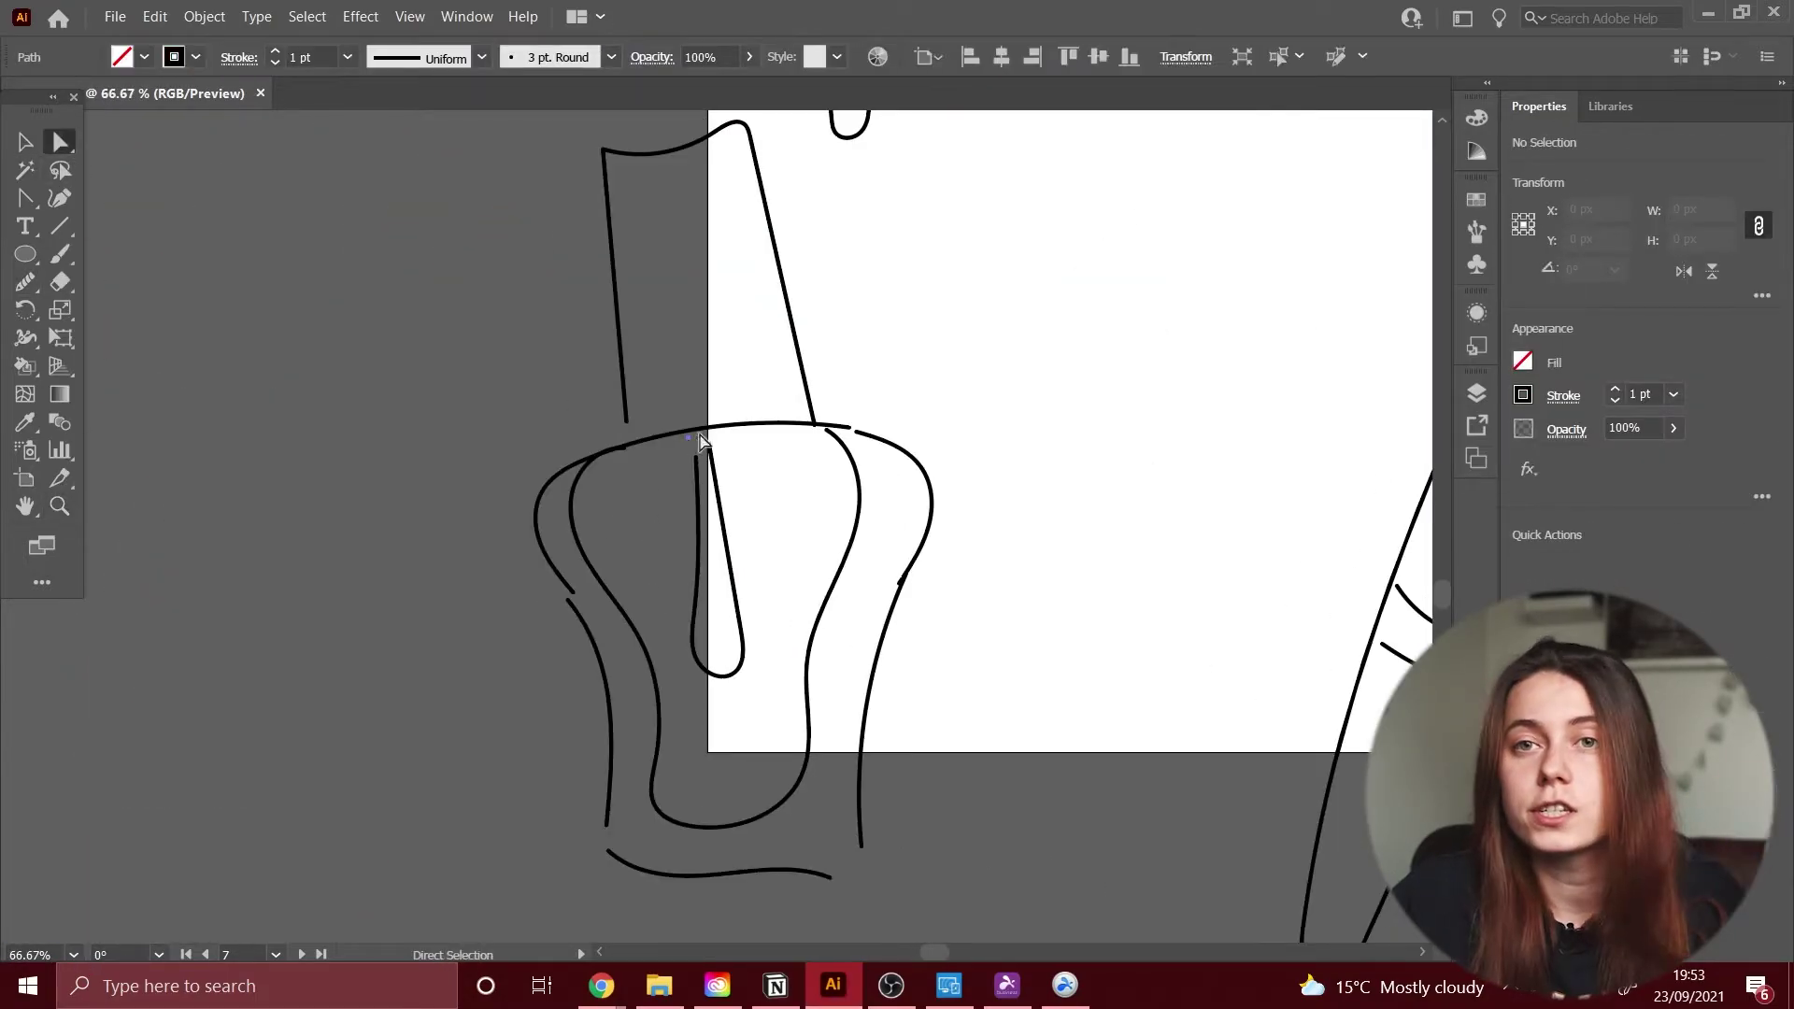
{"action": "left_click", "coordinate": [602, 458]}
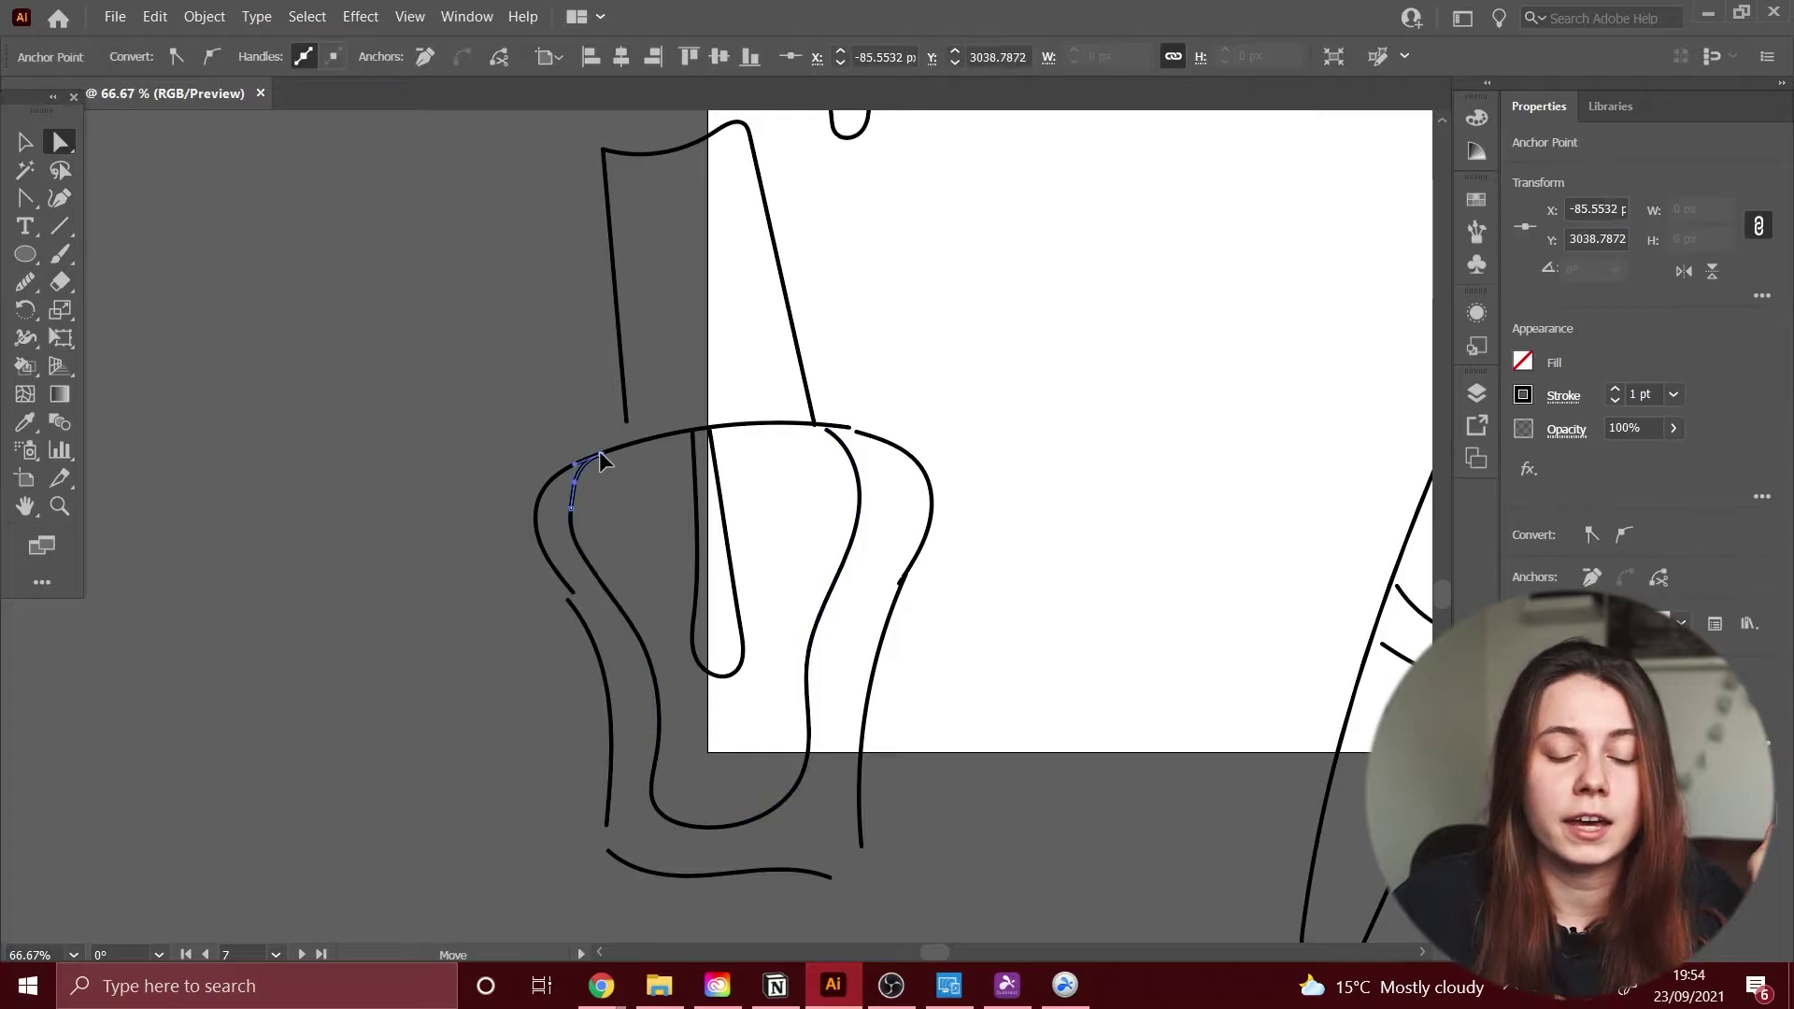
{"action": "scroll", "coordinate": [731, 869], "scroll_direction": "up", "scroll_amount": 3}
{"action": "left_click", "coordinate": [615, 861]}
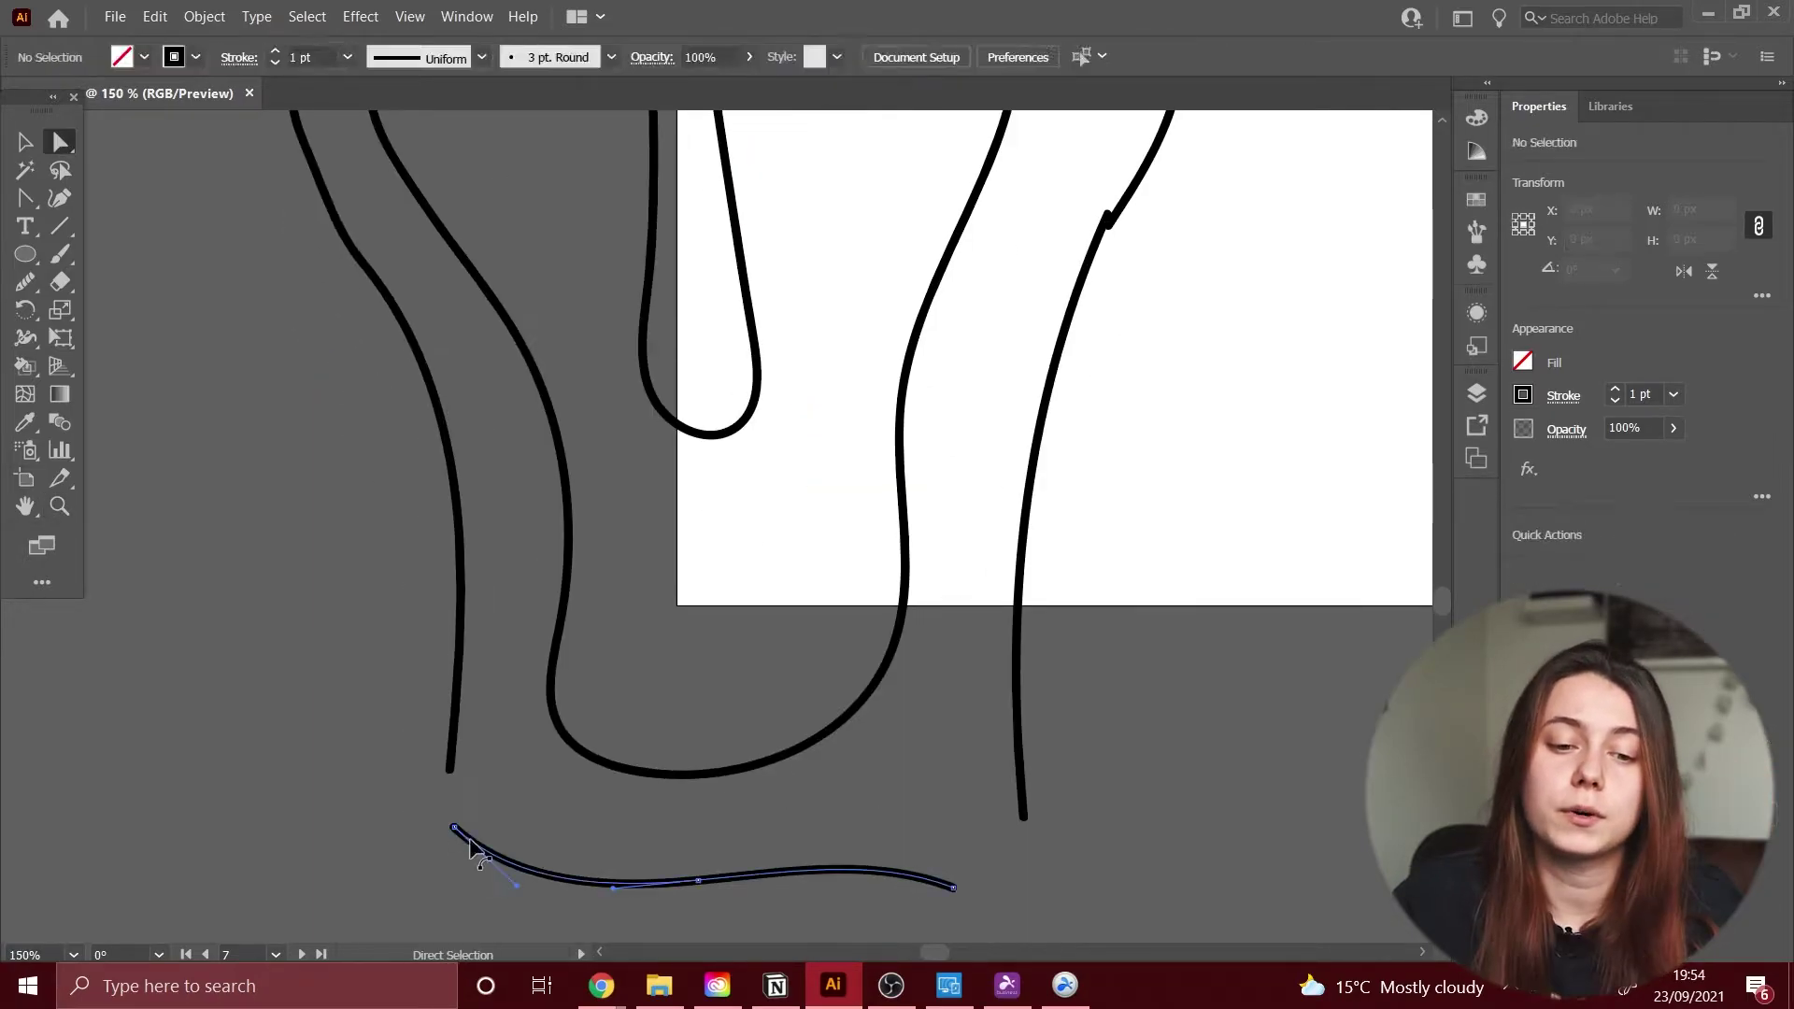
{"action": "scroll", "coordinate": [555, 822], "scroll_direction": "right", "scroll_amount": 3}
{"action": "left_click", "coordinate": [845, 190]}
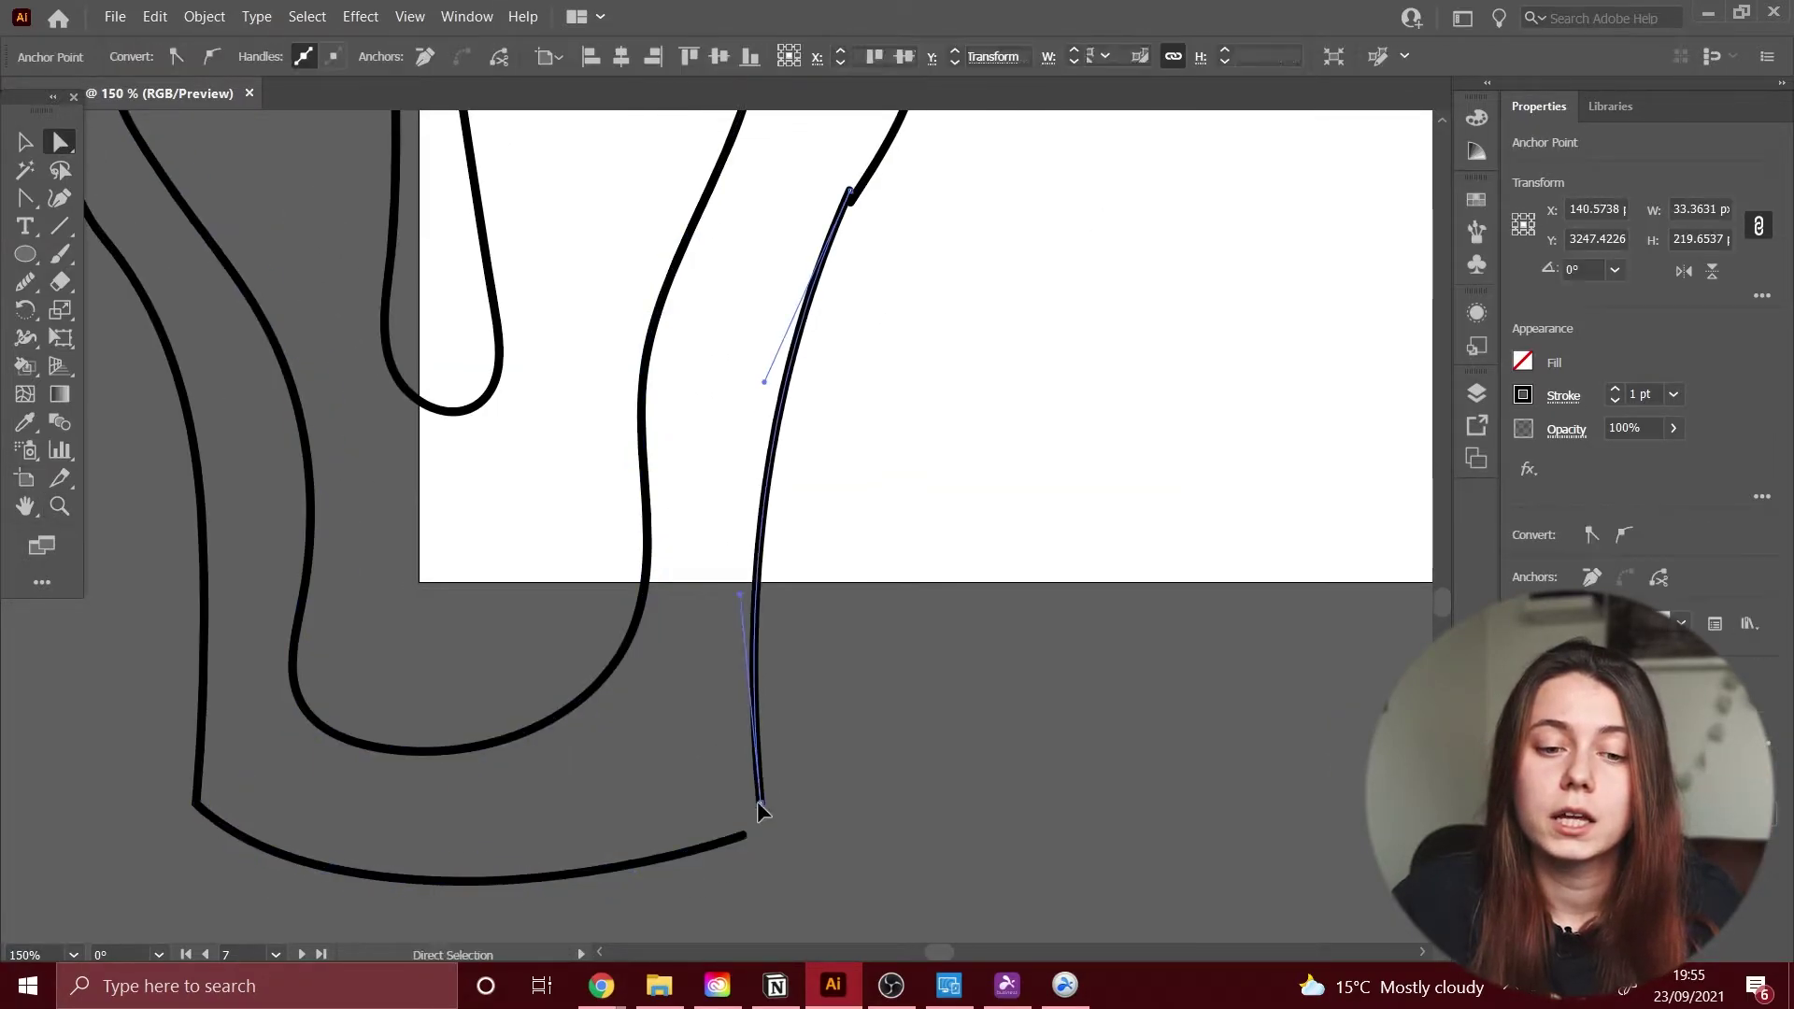
{"action": "scroll", "coordinate": [876, 534], "scroll_direction": "up", "scroll_amount": 4}
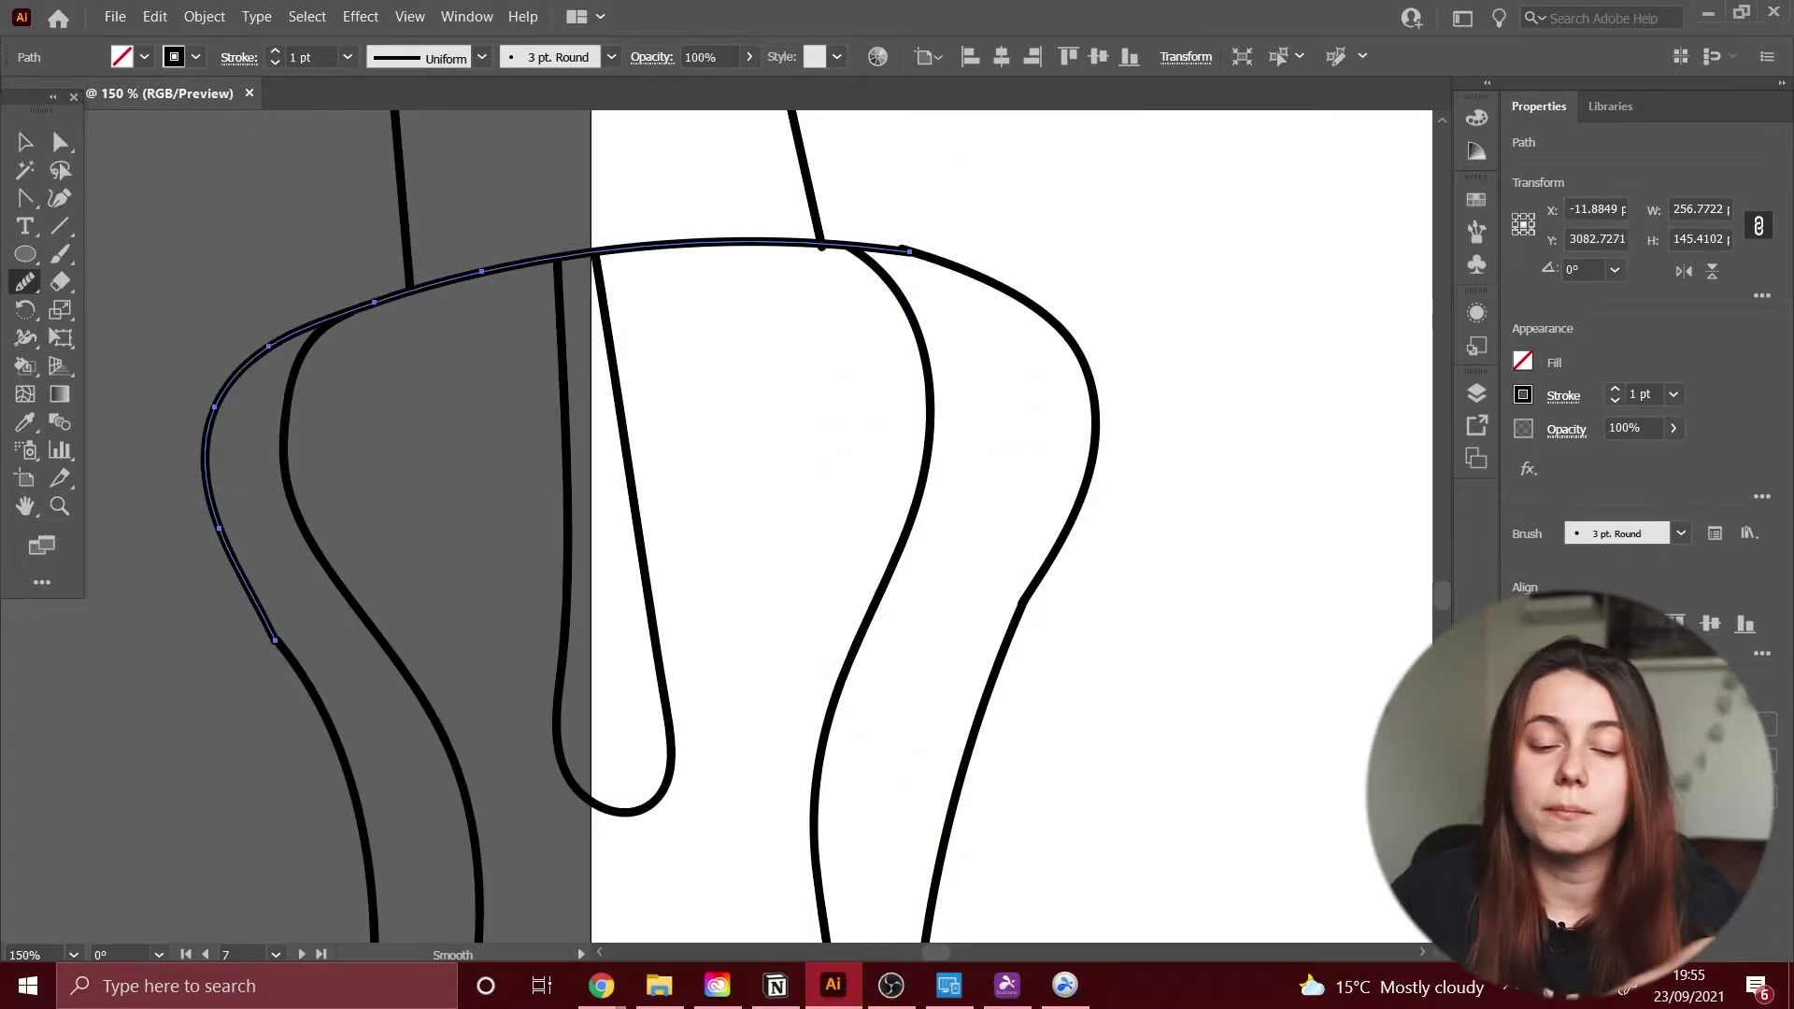
{"action": "key", "text": "a"}
{"action": "left_click", "coordinate": [824, 247]}
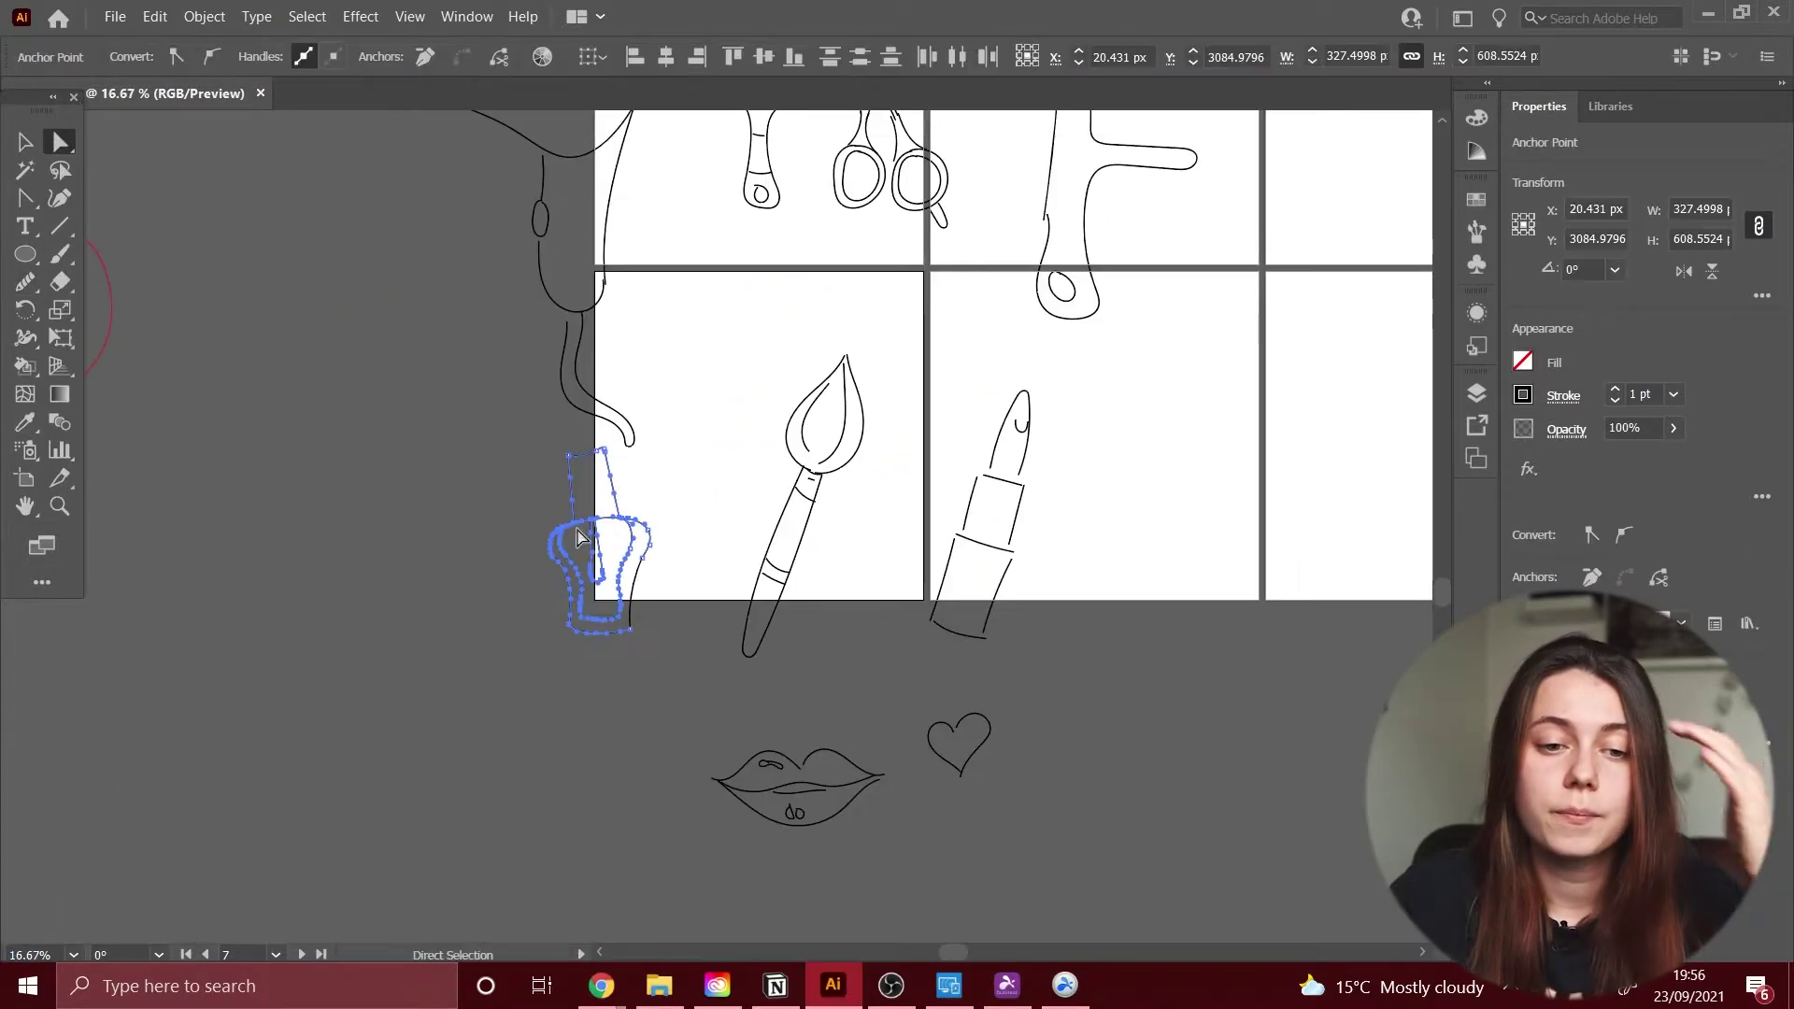
Step: Adjust the paintbrush's curved band and the end anchor of its head arc
{"action": "scroll", "coordinate": [542, 311], "scroll_direction": "up", "scroll_amount": 5}
{"action": "left_click", "coordinate": [540, 308]}
{"action": "scroll", "coordinate": [540, 308], "scroll_direction": "up", "scroll_amount": 5}
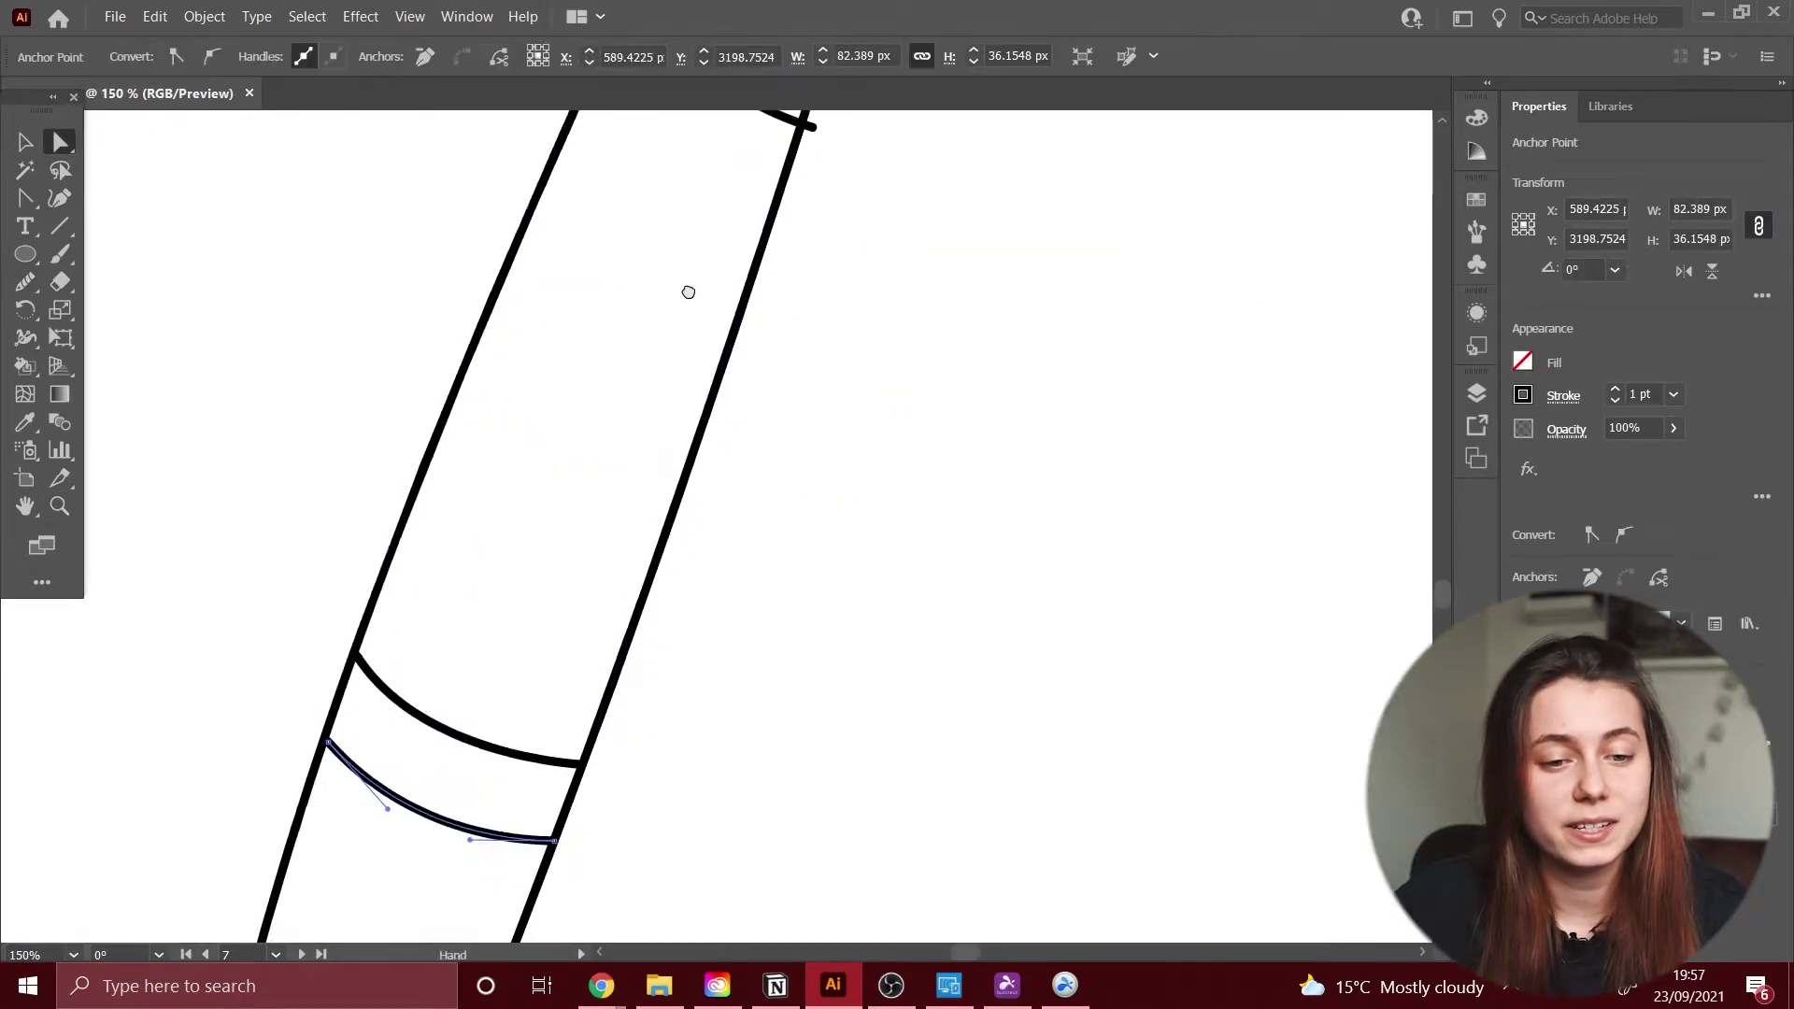
{"action": "left_click", "coordinate": [696, 546]}
{"action": "scroll", "coordinate": [641, 449], "scroll_direction": "up", "scroll_amount": 2}
{"action": "left_click", "coordinate": [639, 450]}
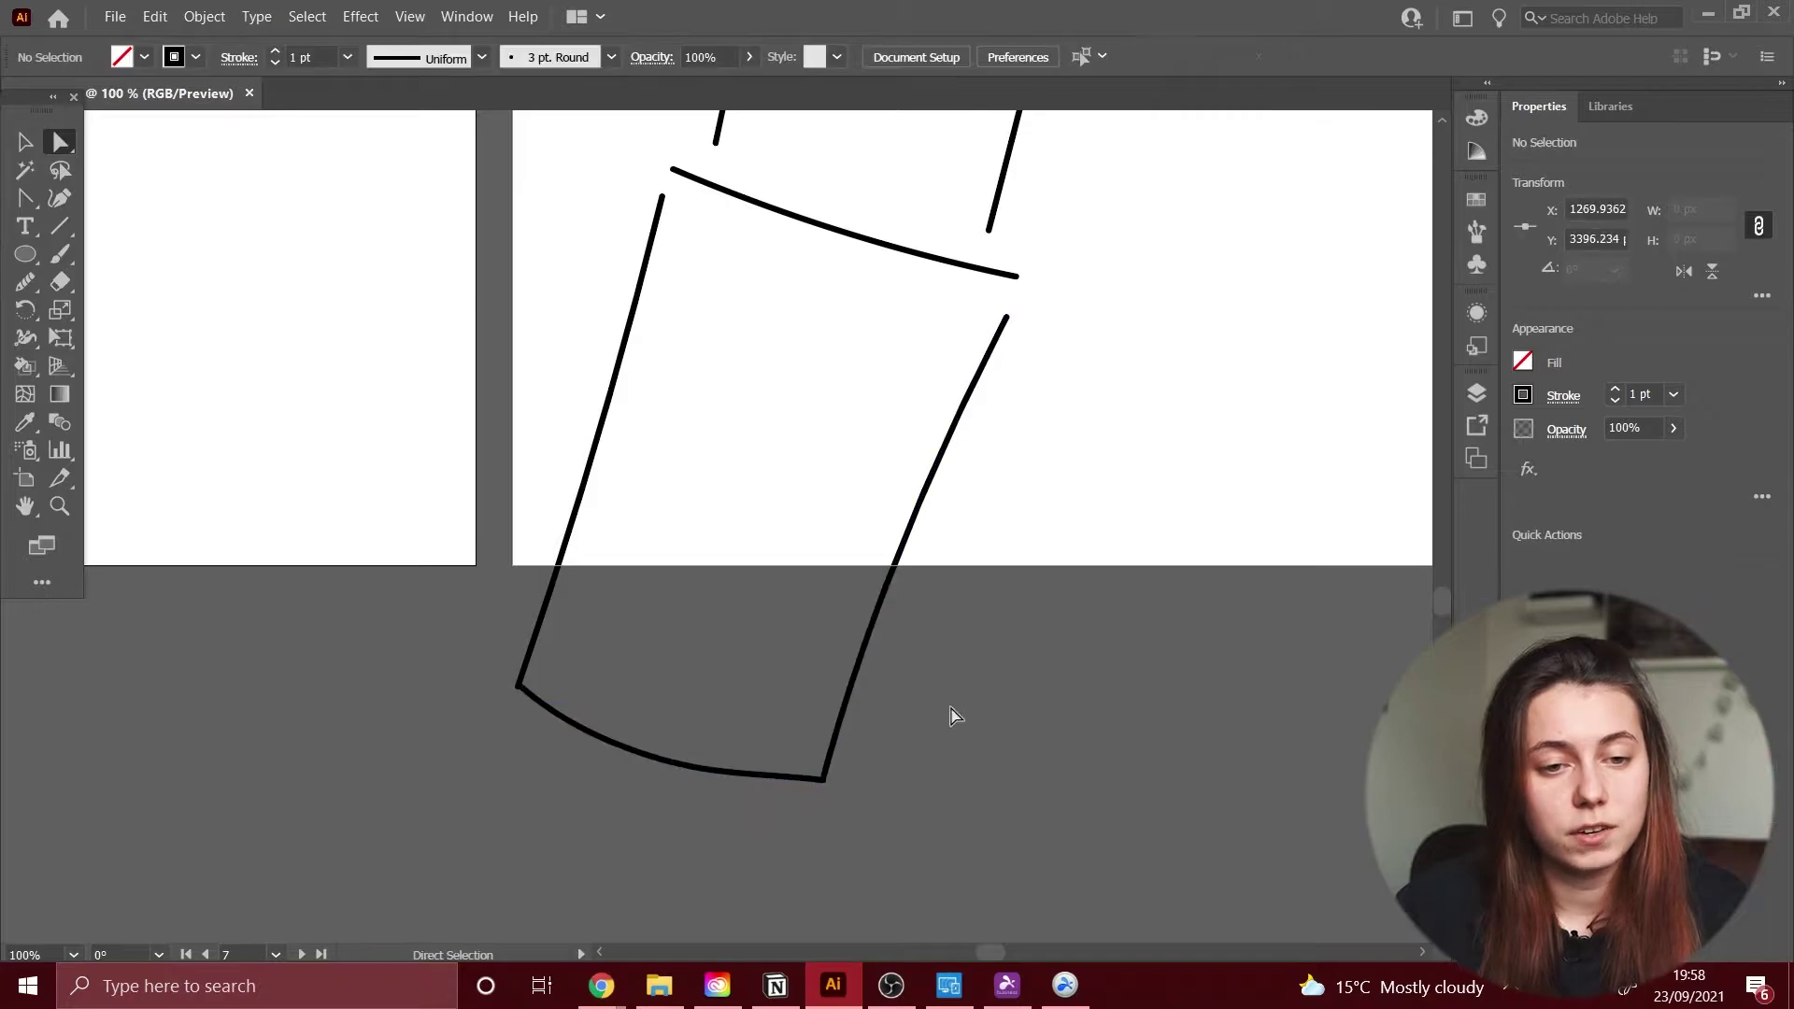
Step: Tidy the lipstick cup's right side and pointed end, then select the lower-lip path
{"action": "scroll", "coordinate": [949, 712], "scroll_direction": "up", "scroll_amount": 2}
{"action": "left_click", "coordinate": [843, 683]}
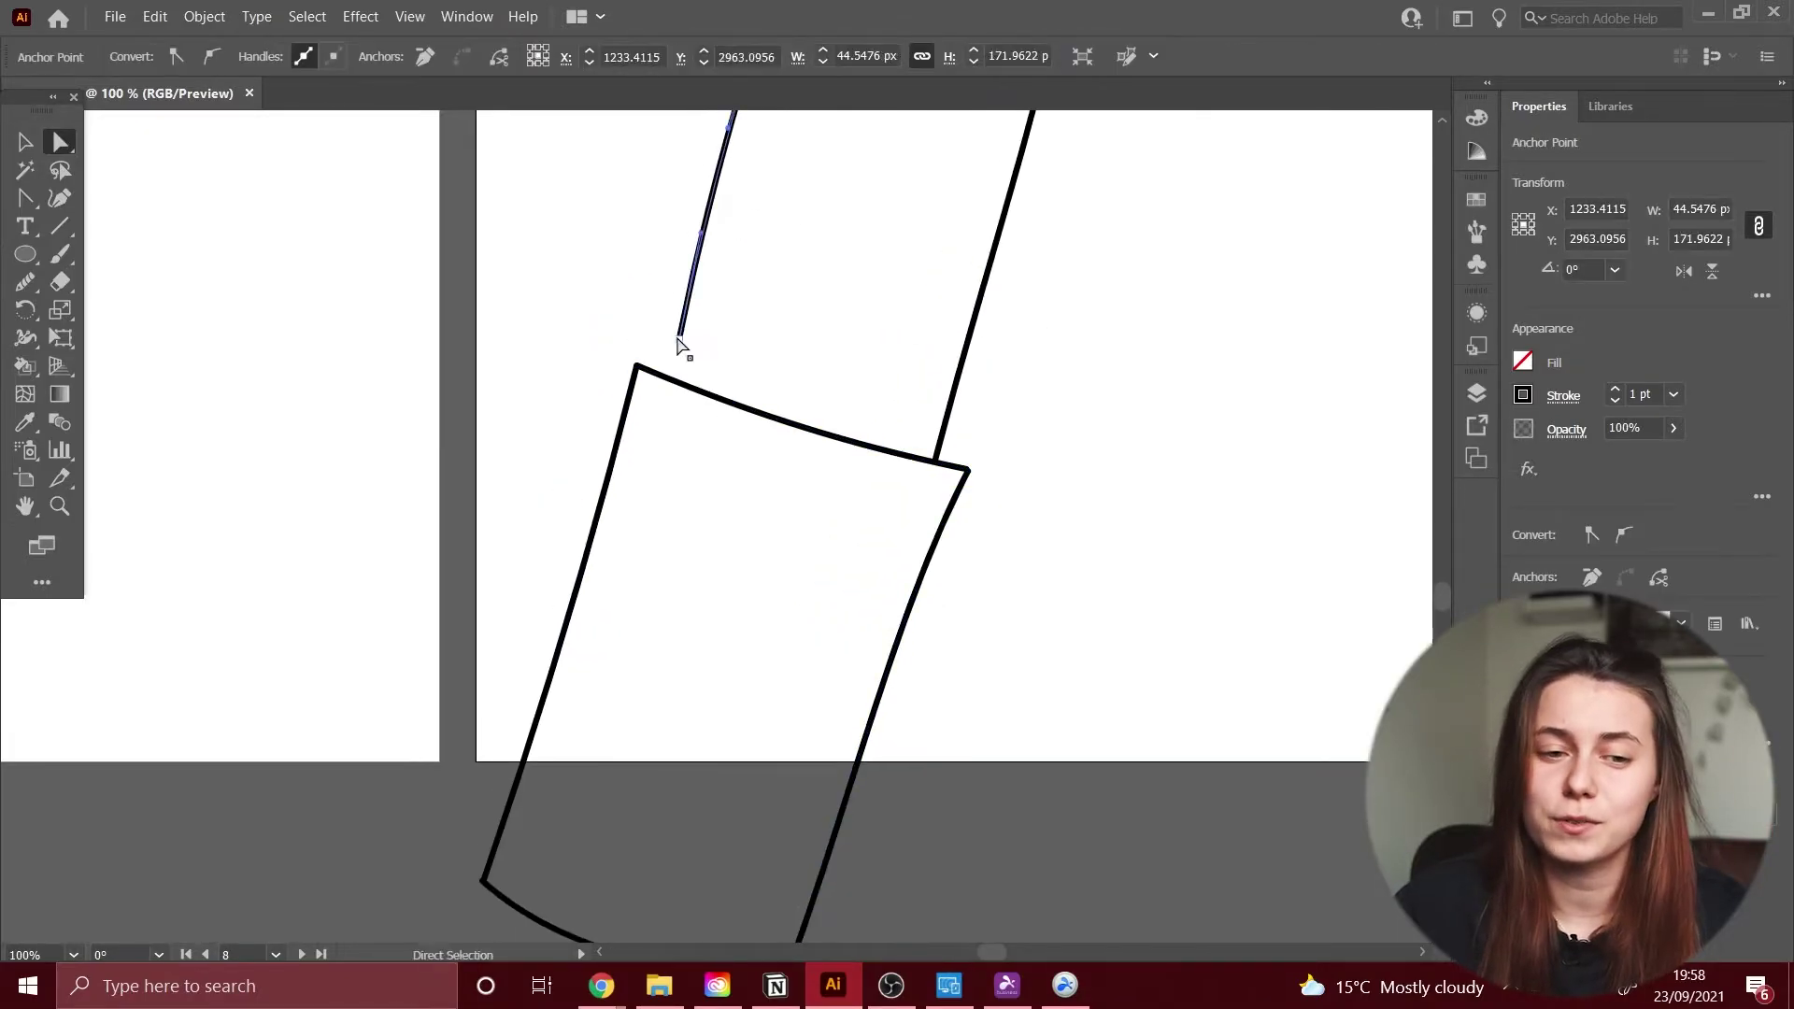
{"action": "left_click", "coordinate": [785, 680]}
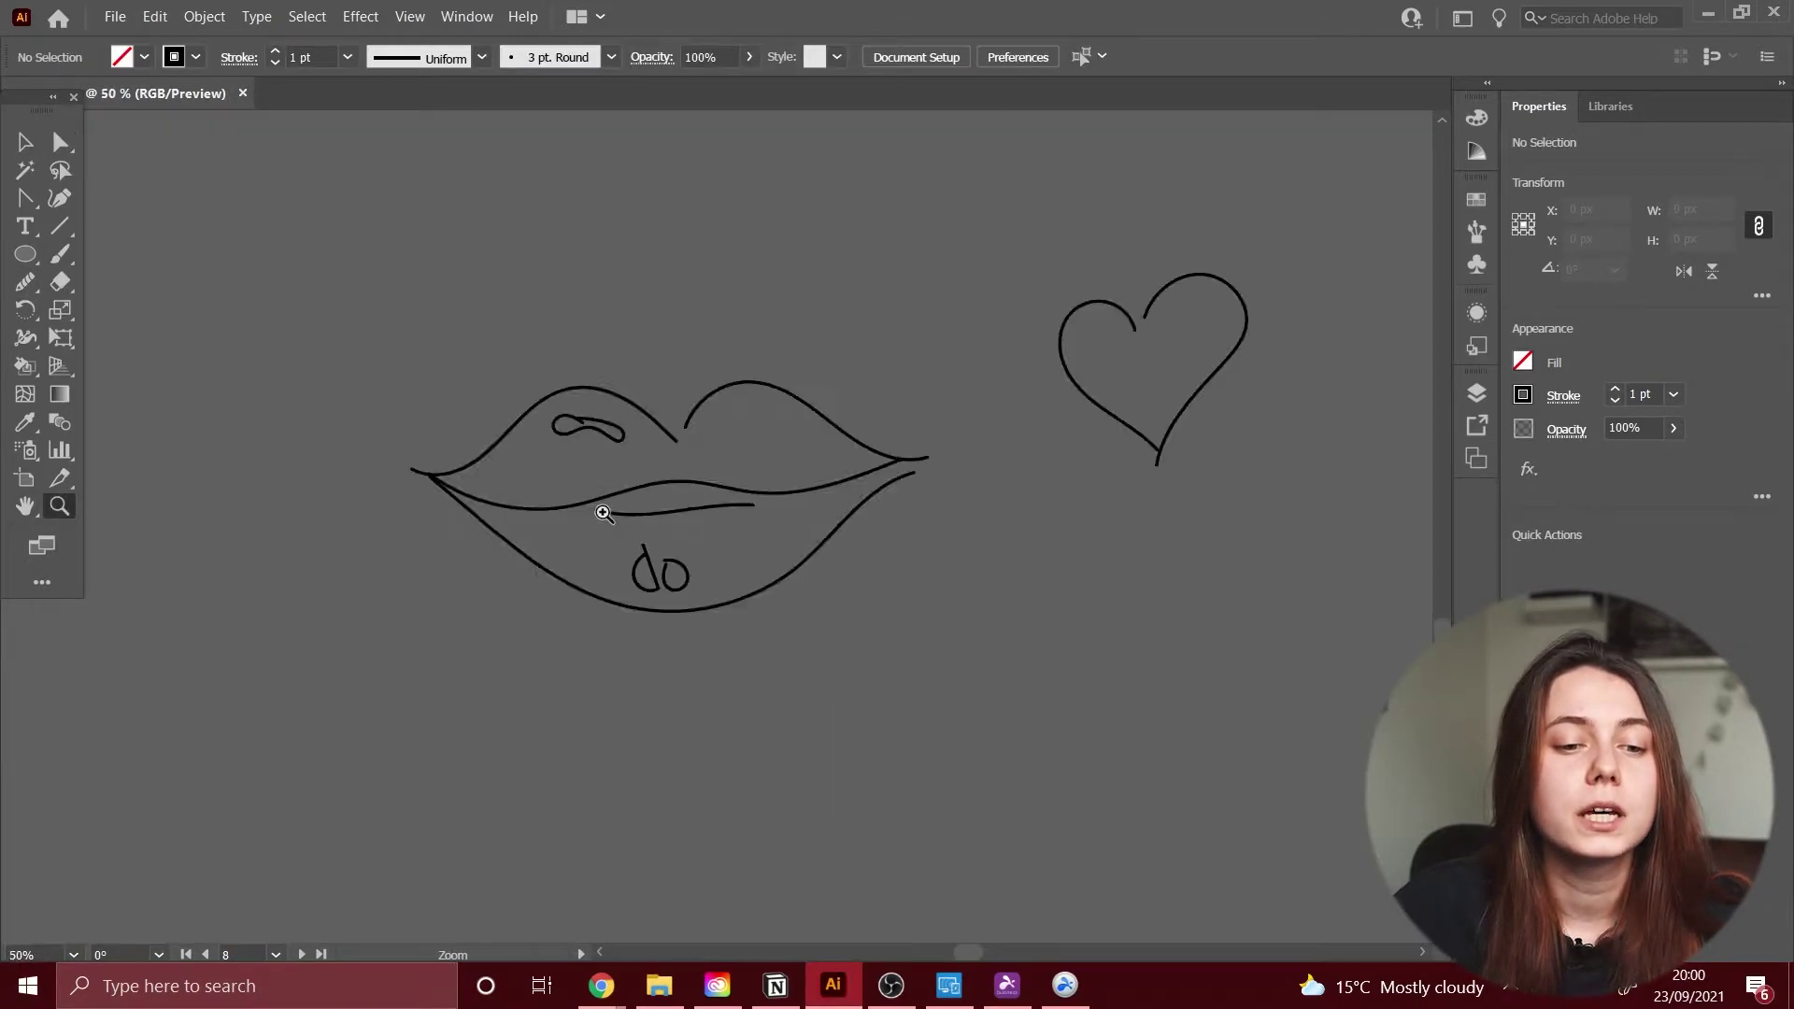
{"action": "left_click", "coordinate": [359, 450]}
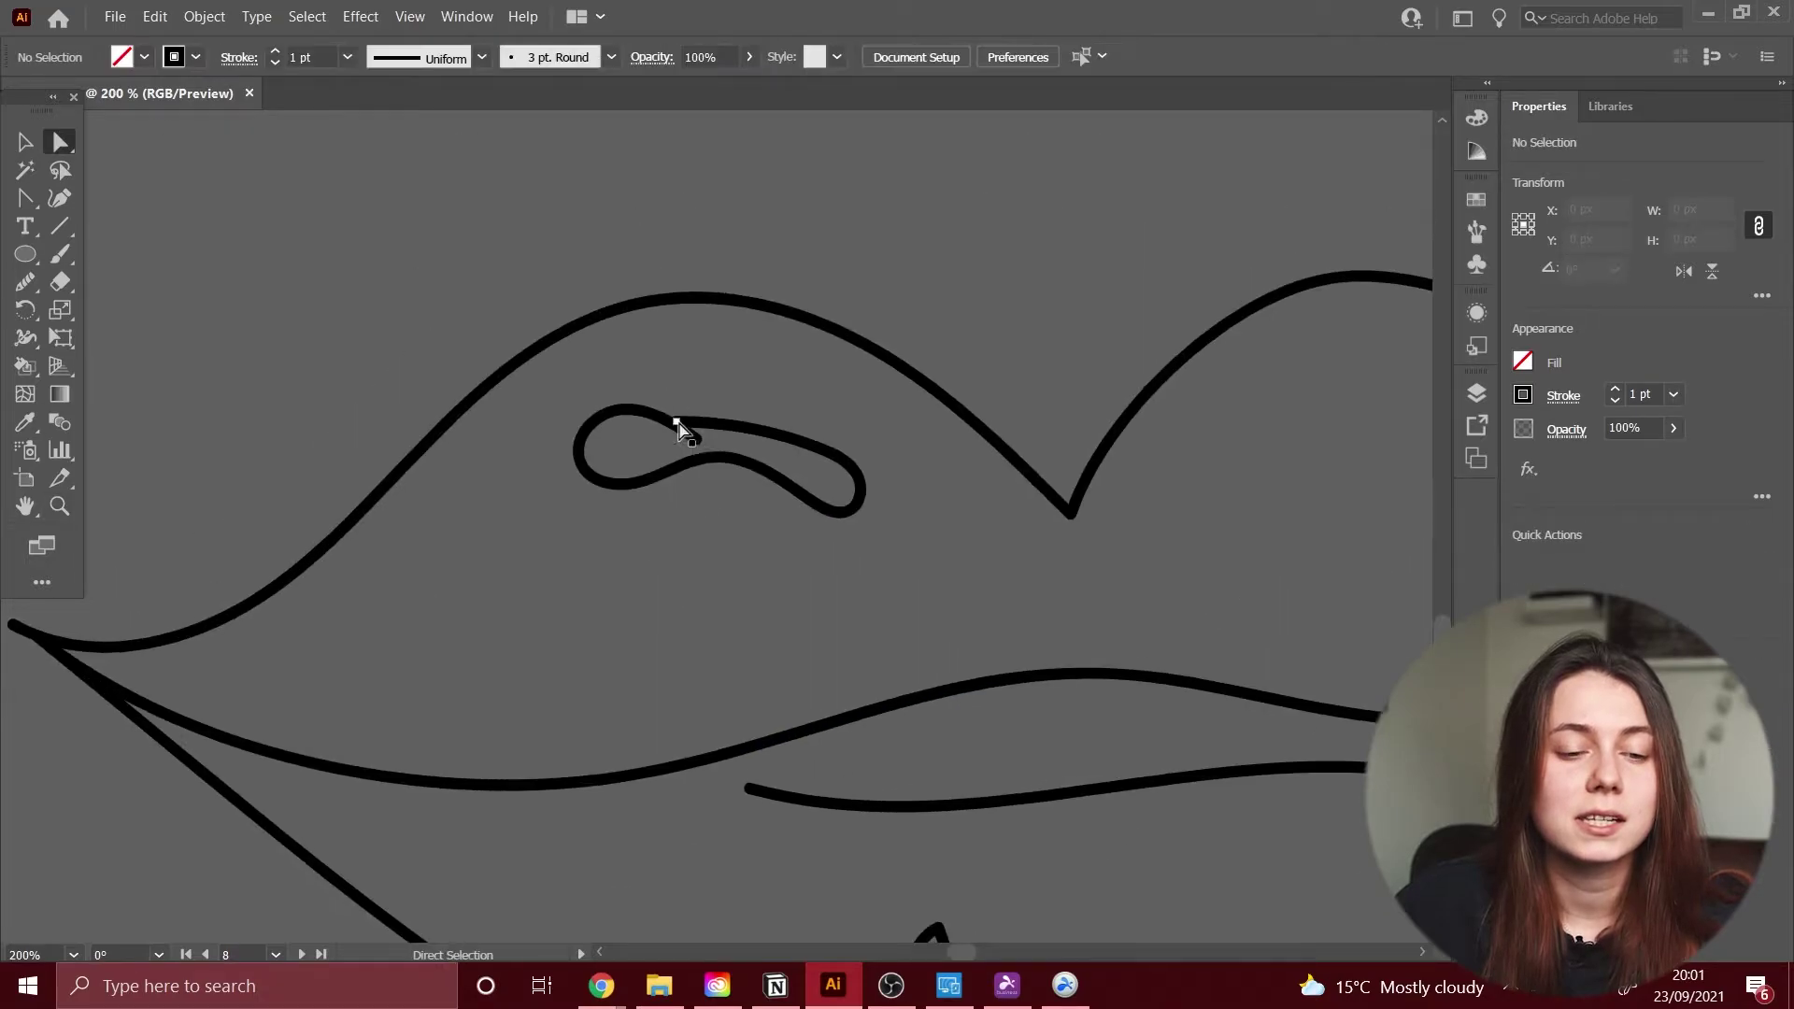
Step: Tweak the upper-lip highlight, then reflect the heart's right half to rebuild its left side
{"action": "left_click", "coordinate": [697, 420]}
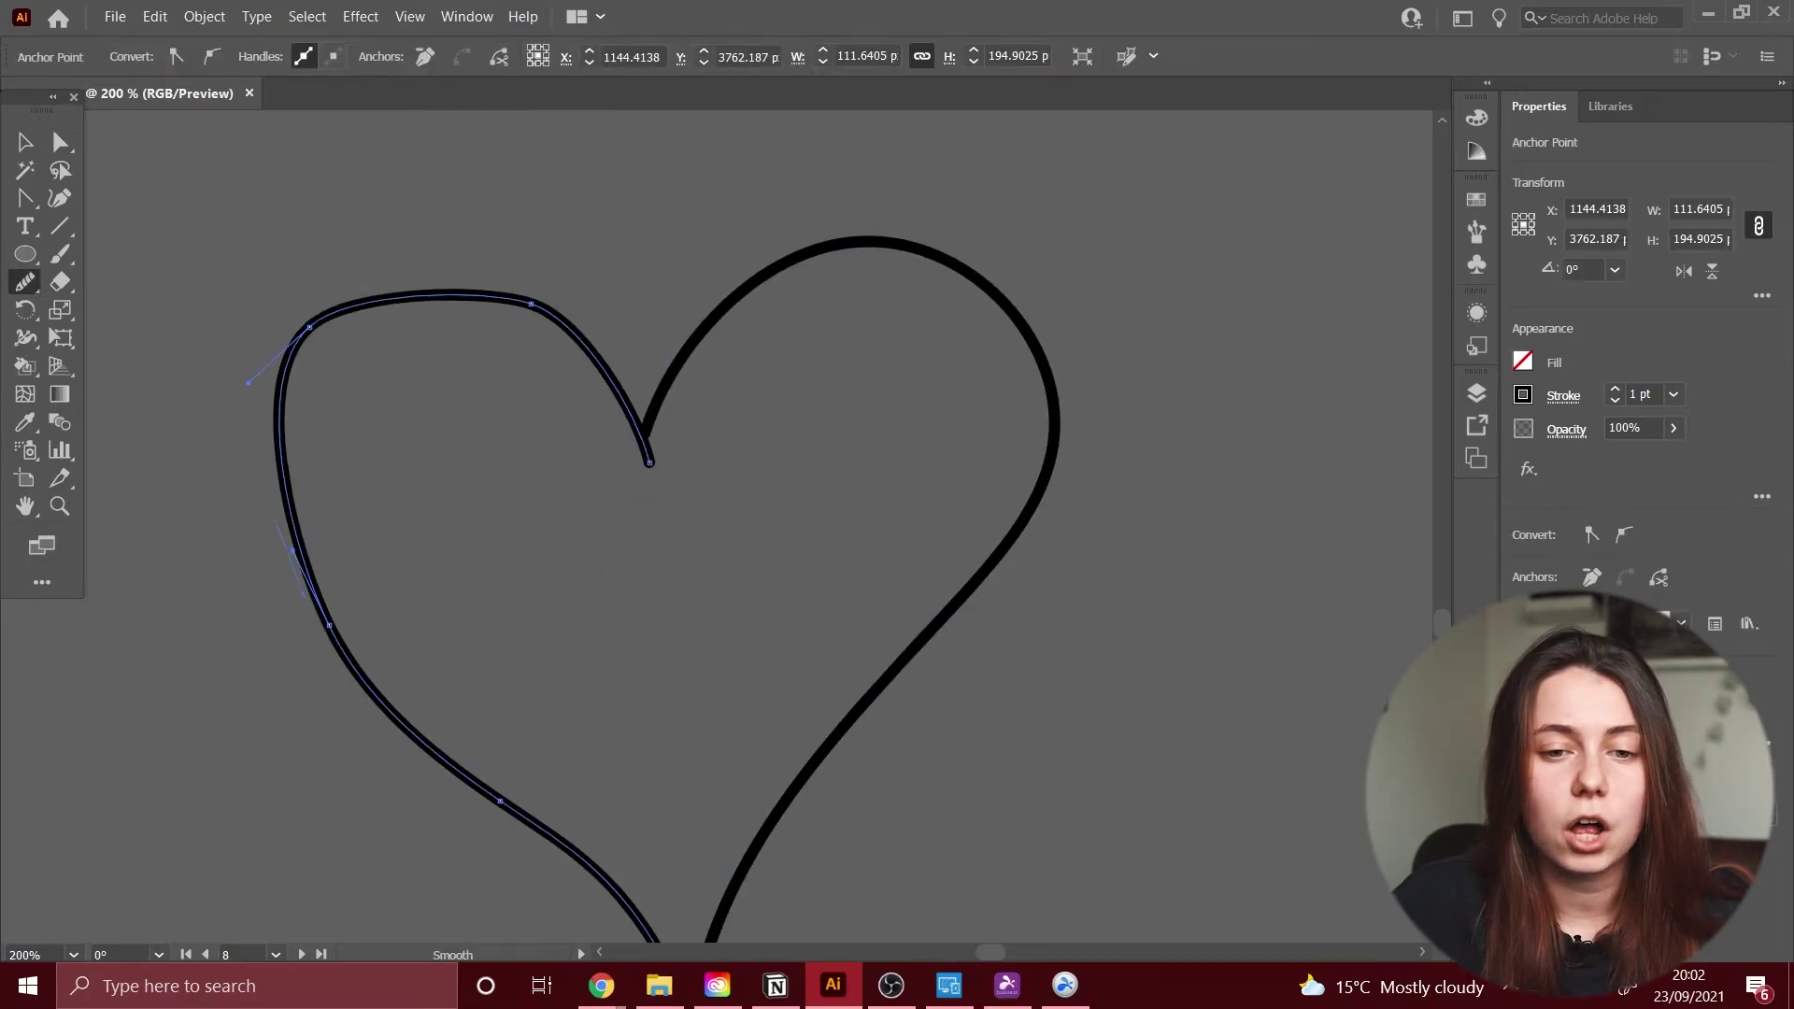
{"action": "left_click", "coordinate": [1056, 421]}
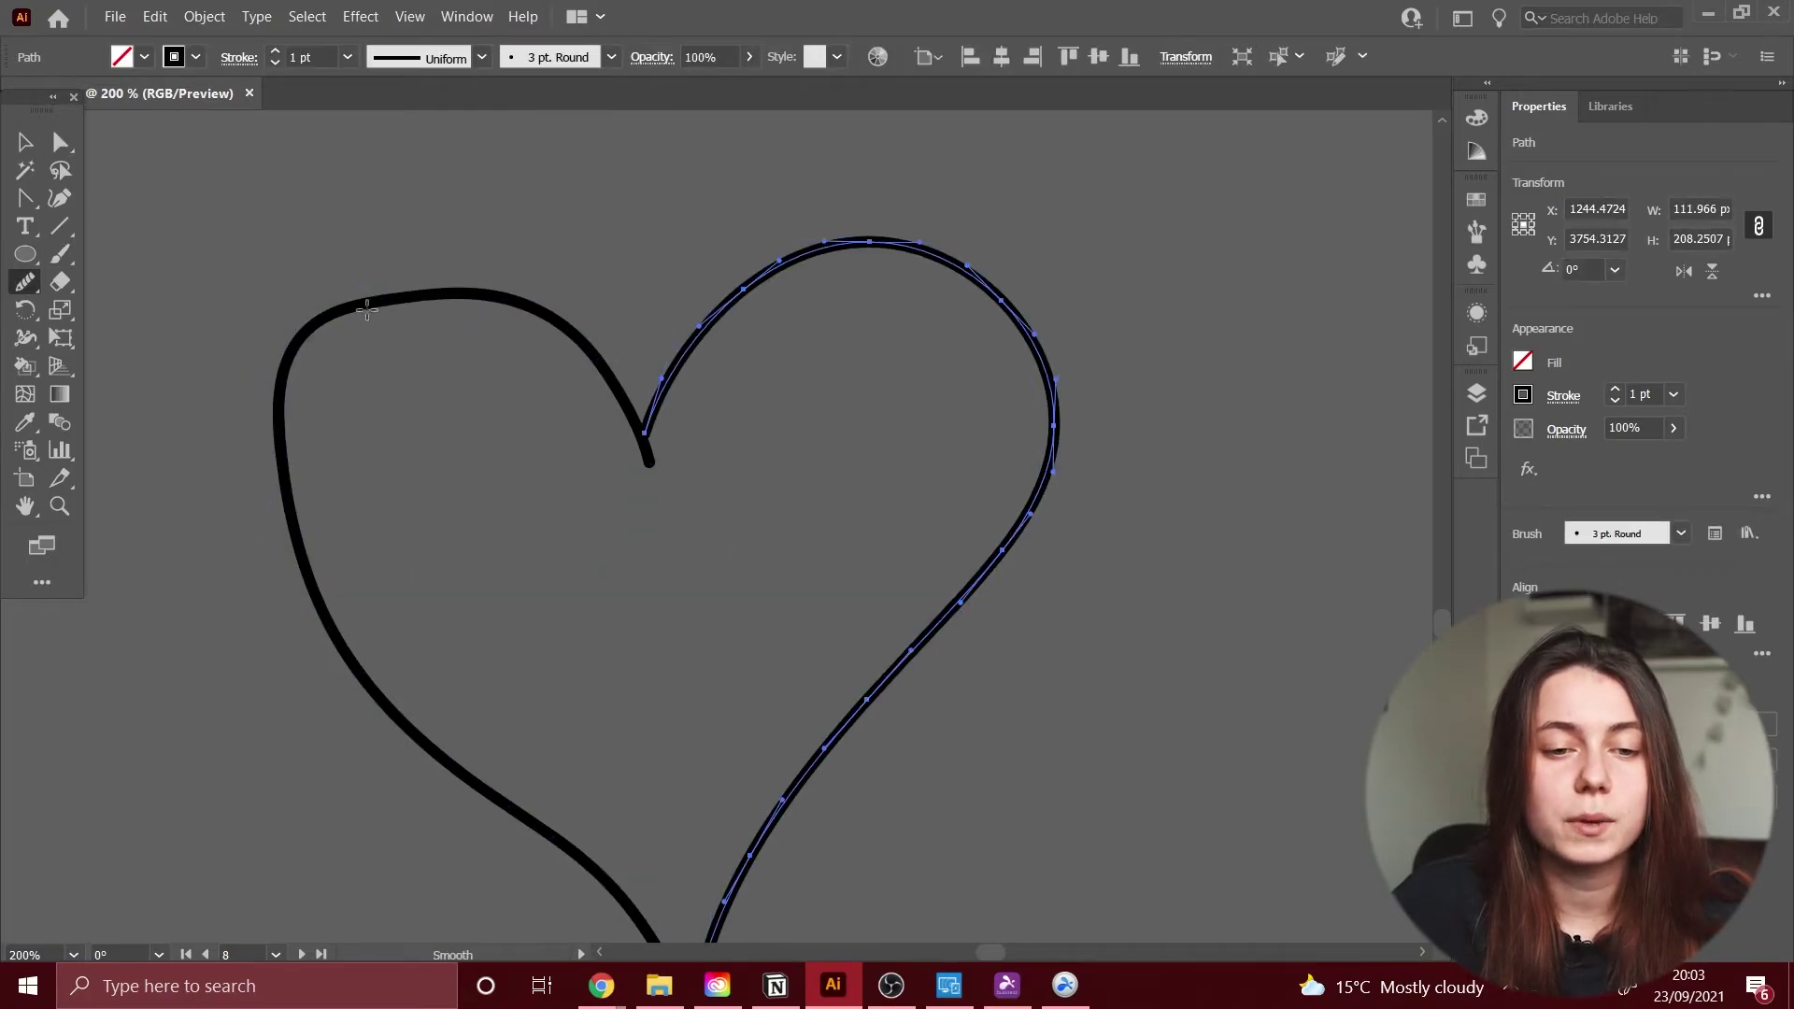
{"action": "right_click", "coordinate": [485, 245]}
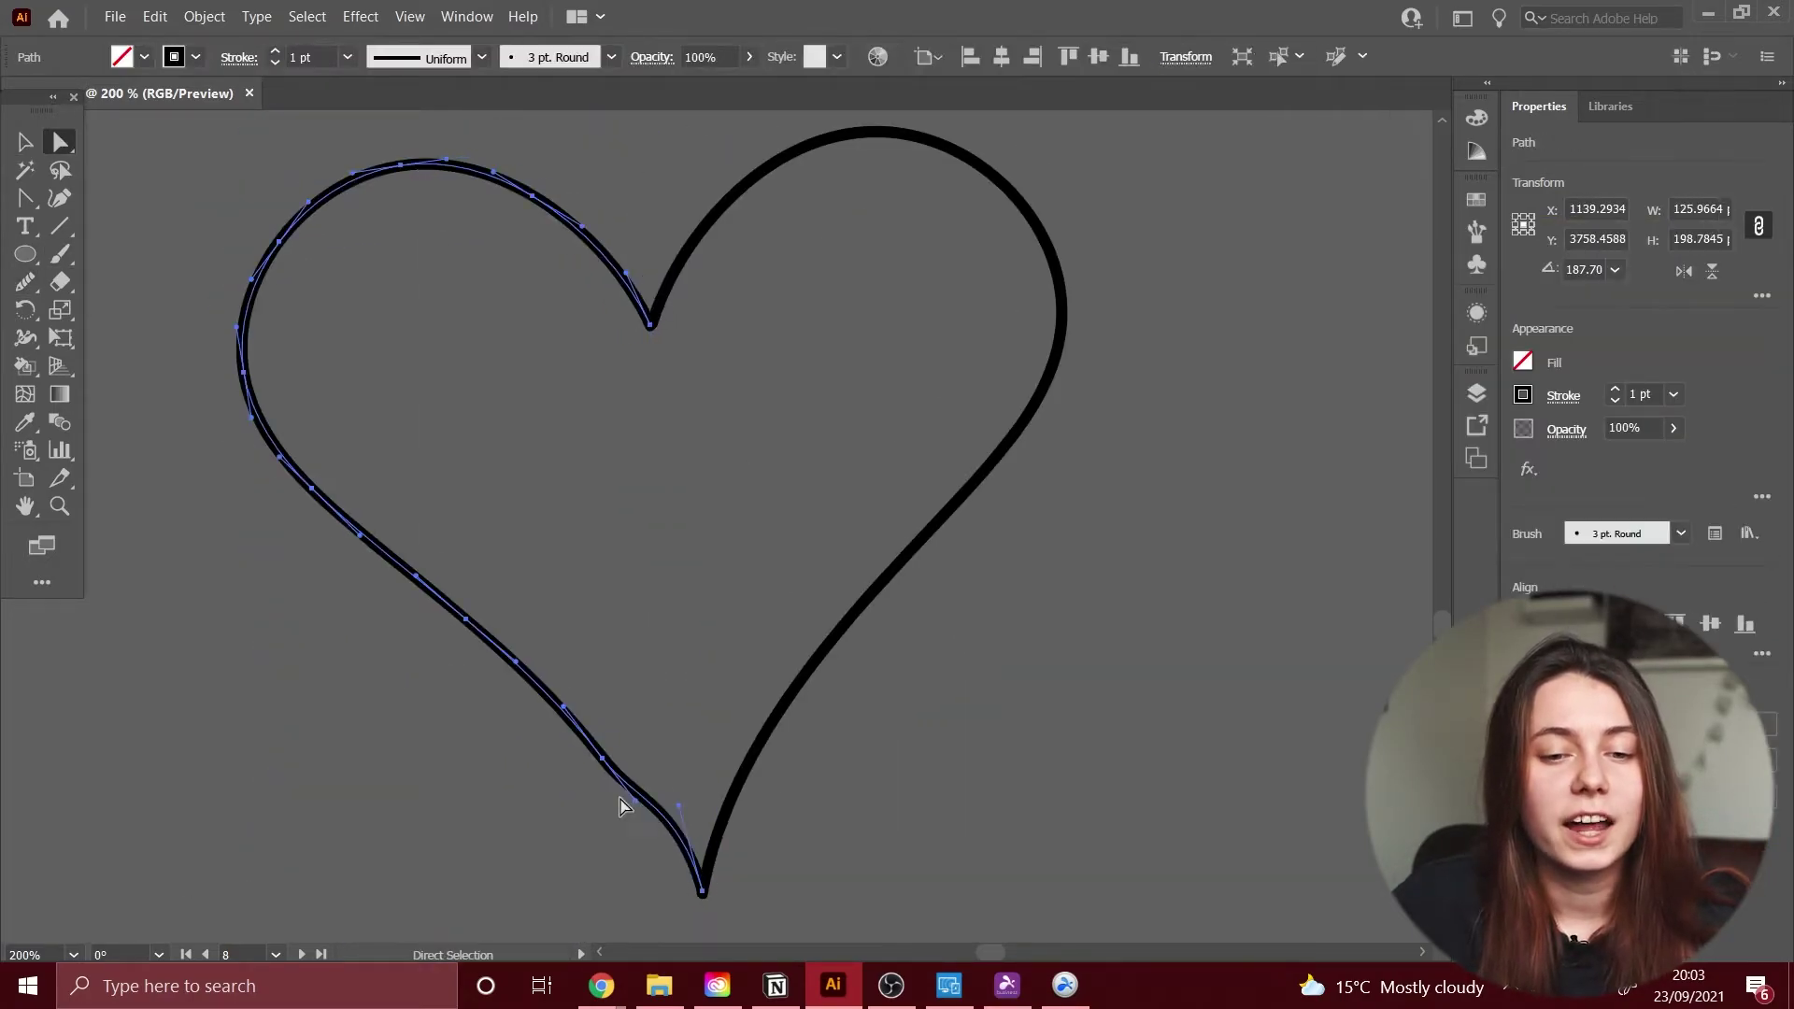
{"action": "key", "text": "a"}
{"action": "left_click", "coordinate": [730, 337]}
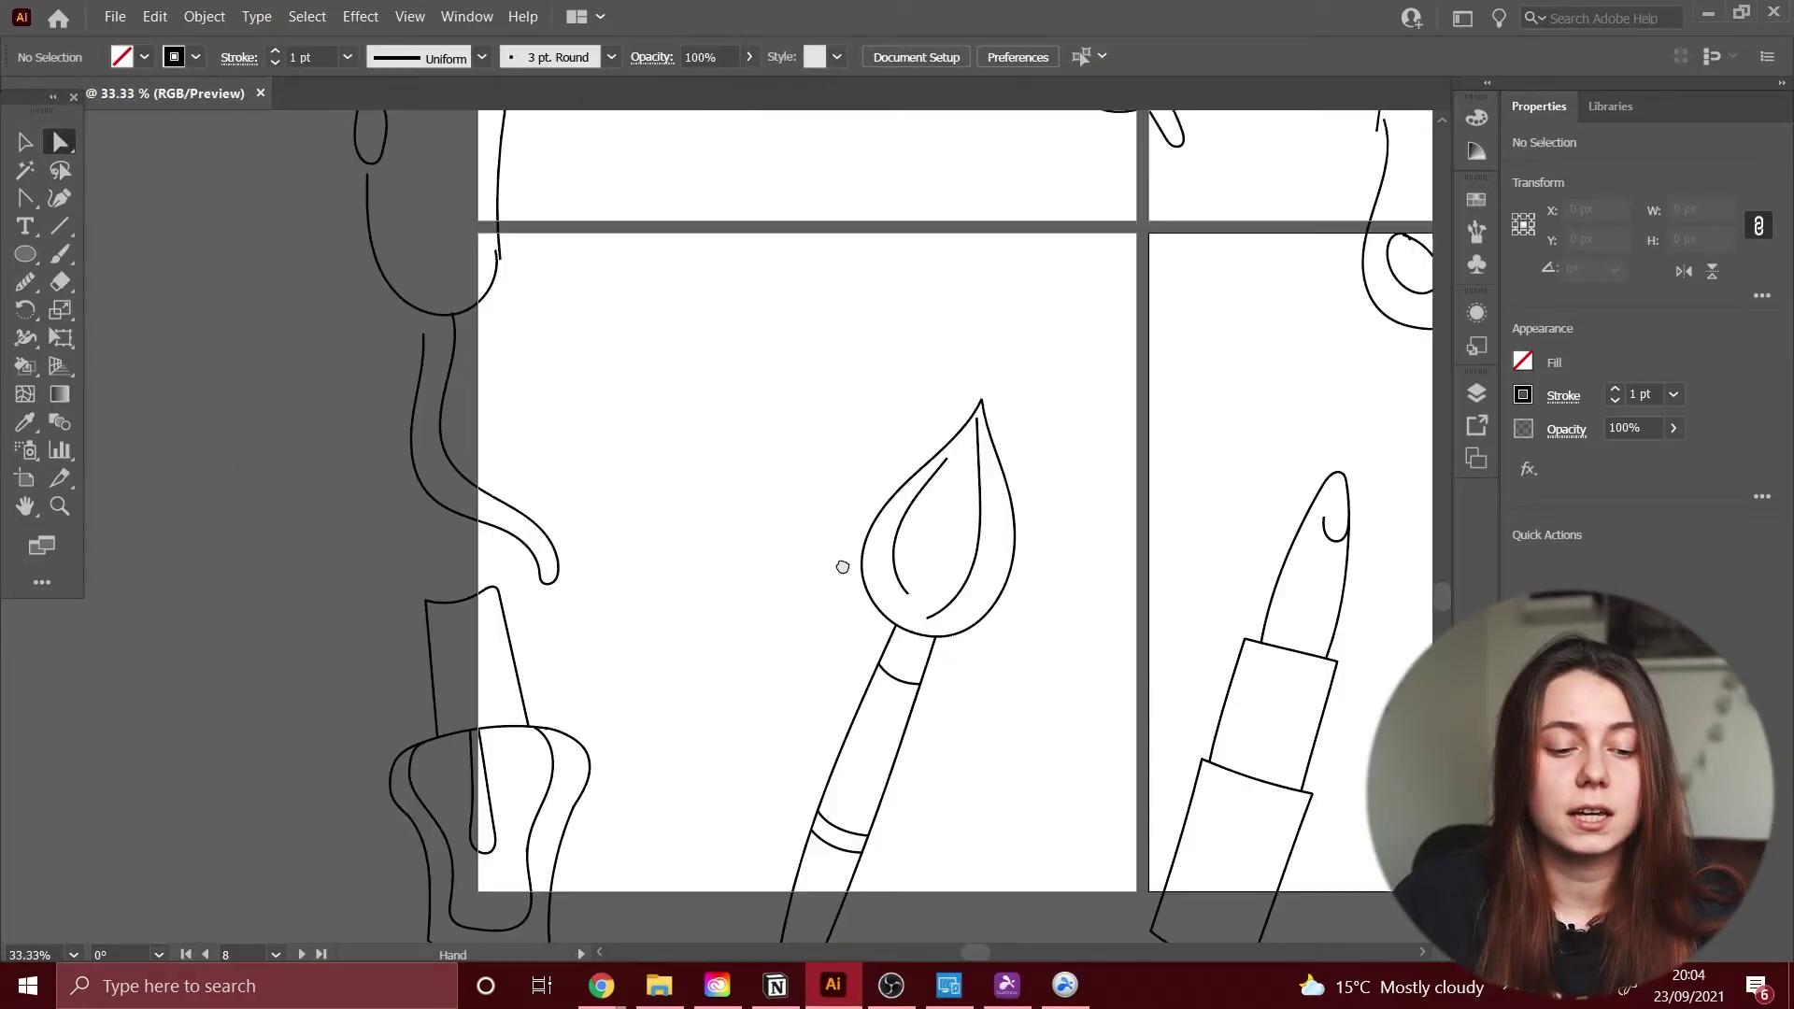
{"action": "key", "text": "ctrl+minus"}
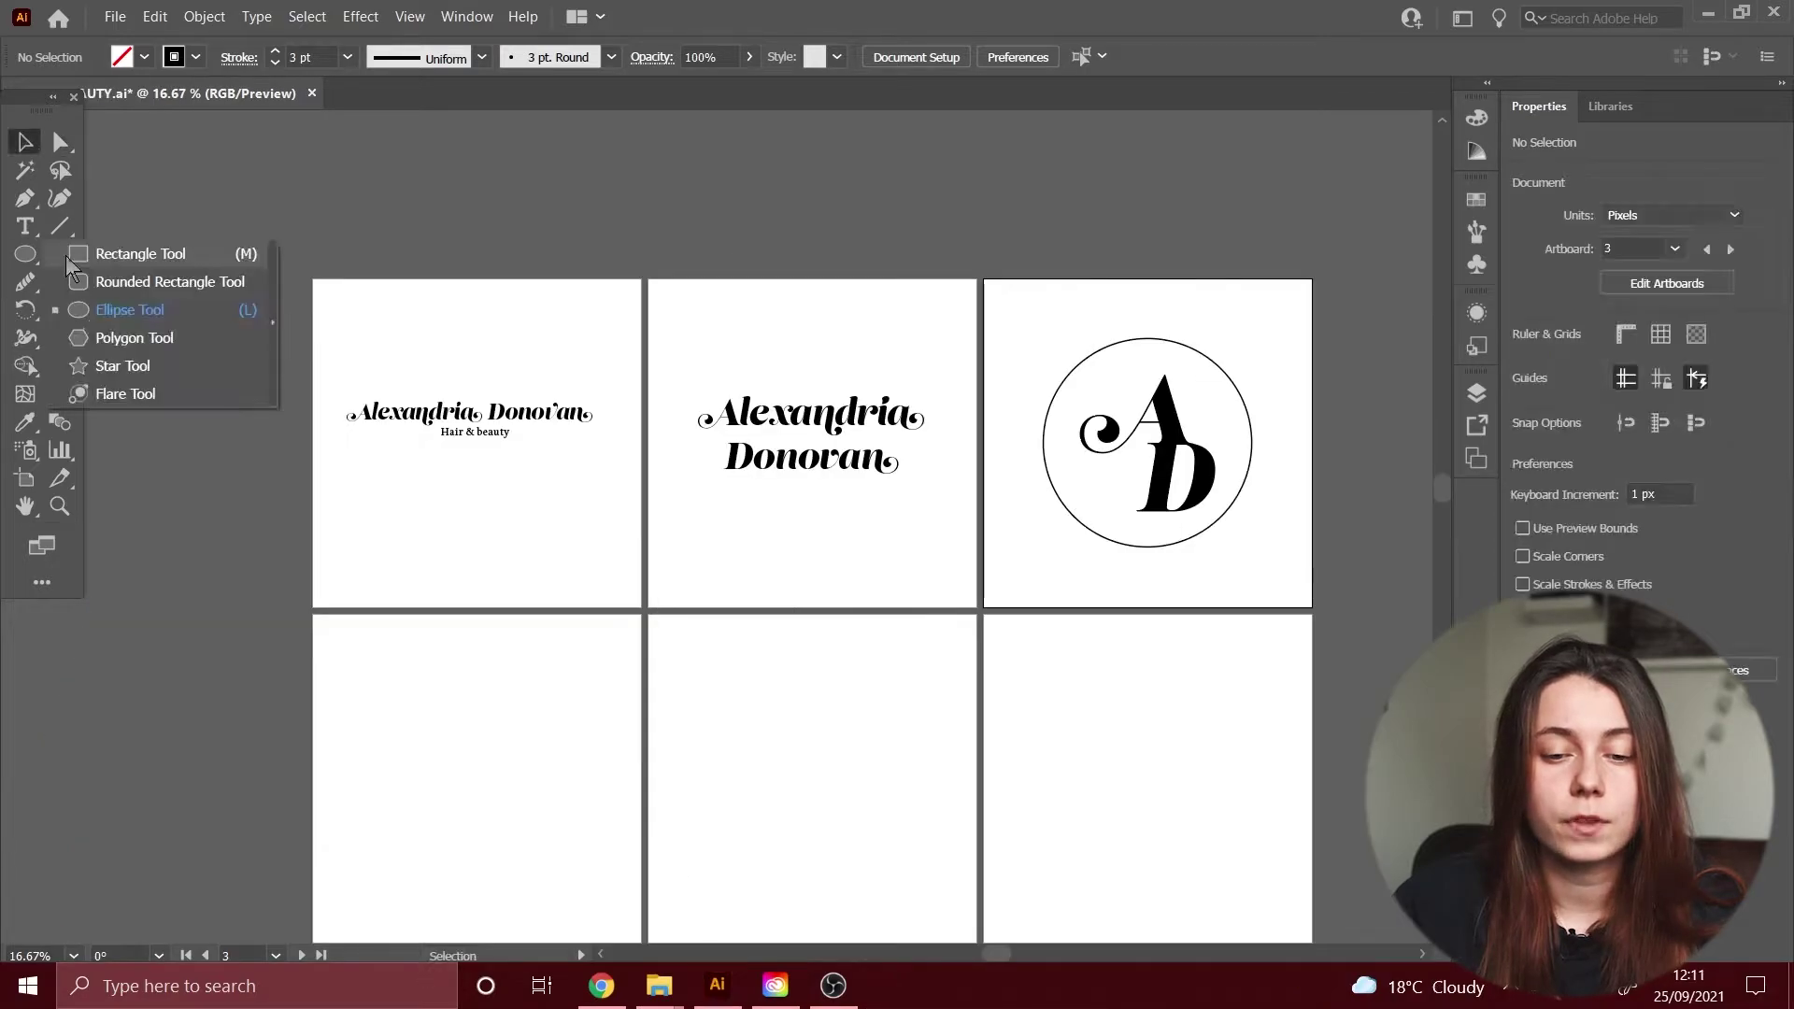
Step: Draw a rectangle behind the top-row logos and apply the burgundy swatch
{"action": "left_click_drag", "start_coordinate": [314, 303], "coordinate": [641, 631]}
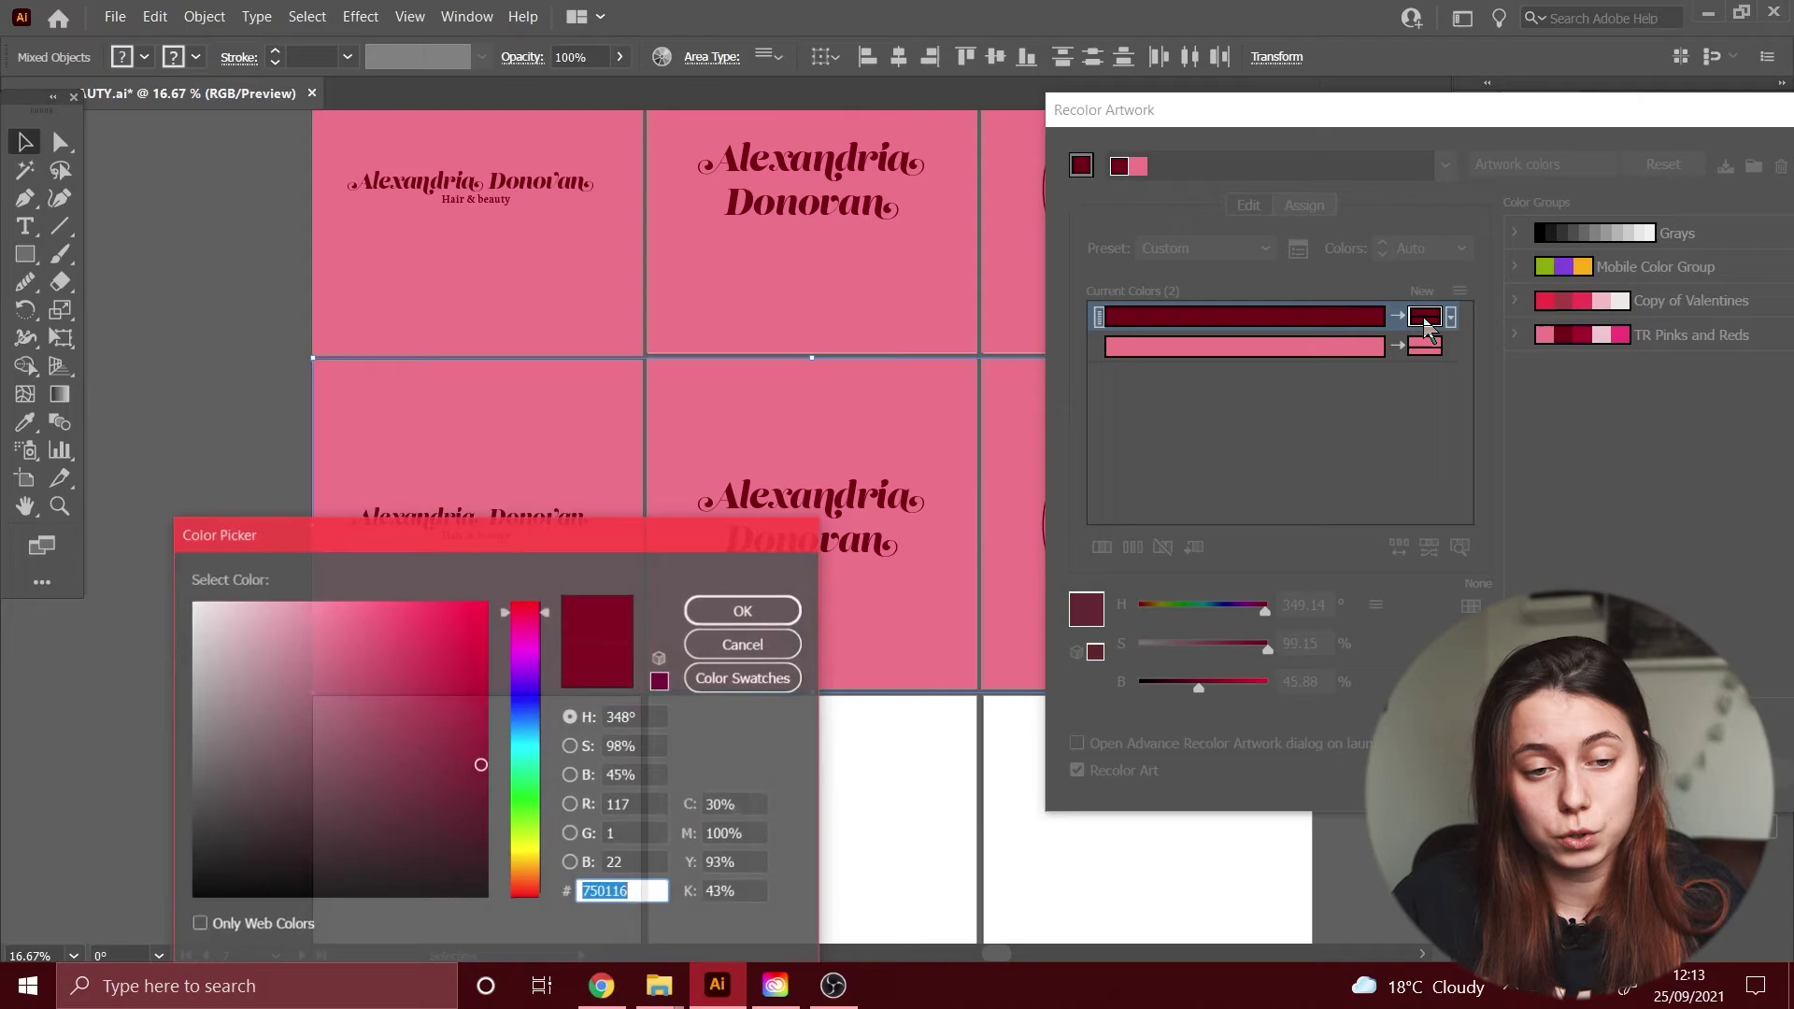
{"action": "left_click", "coordinate": [742, 678]}
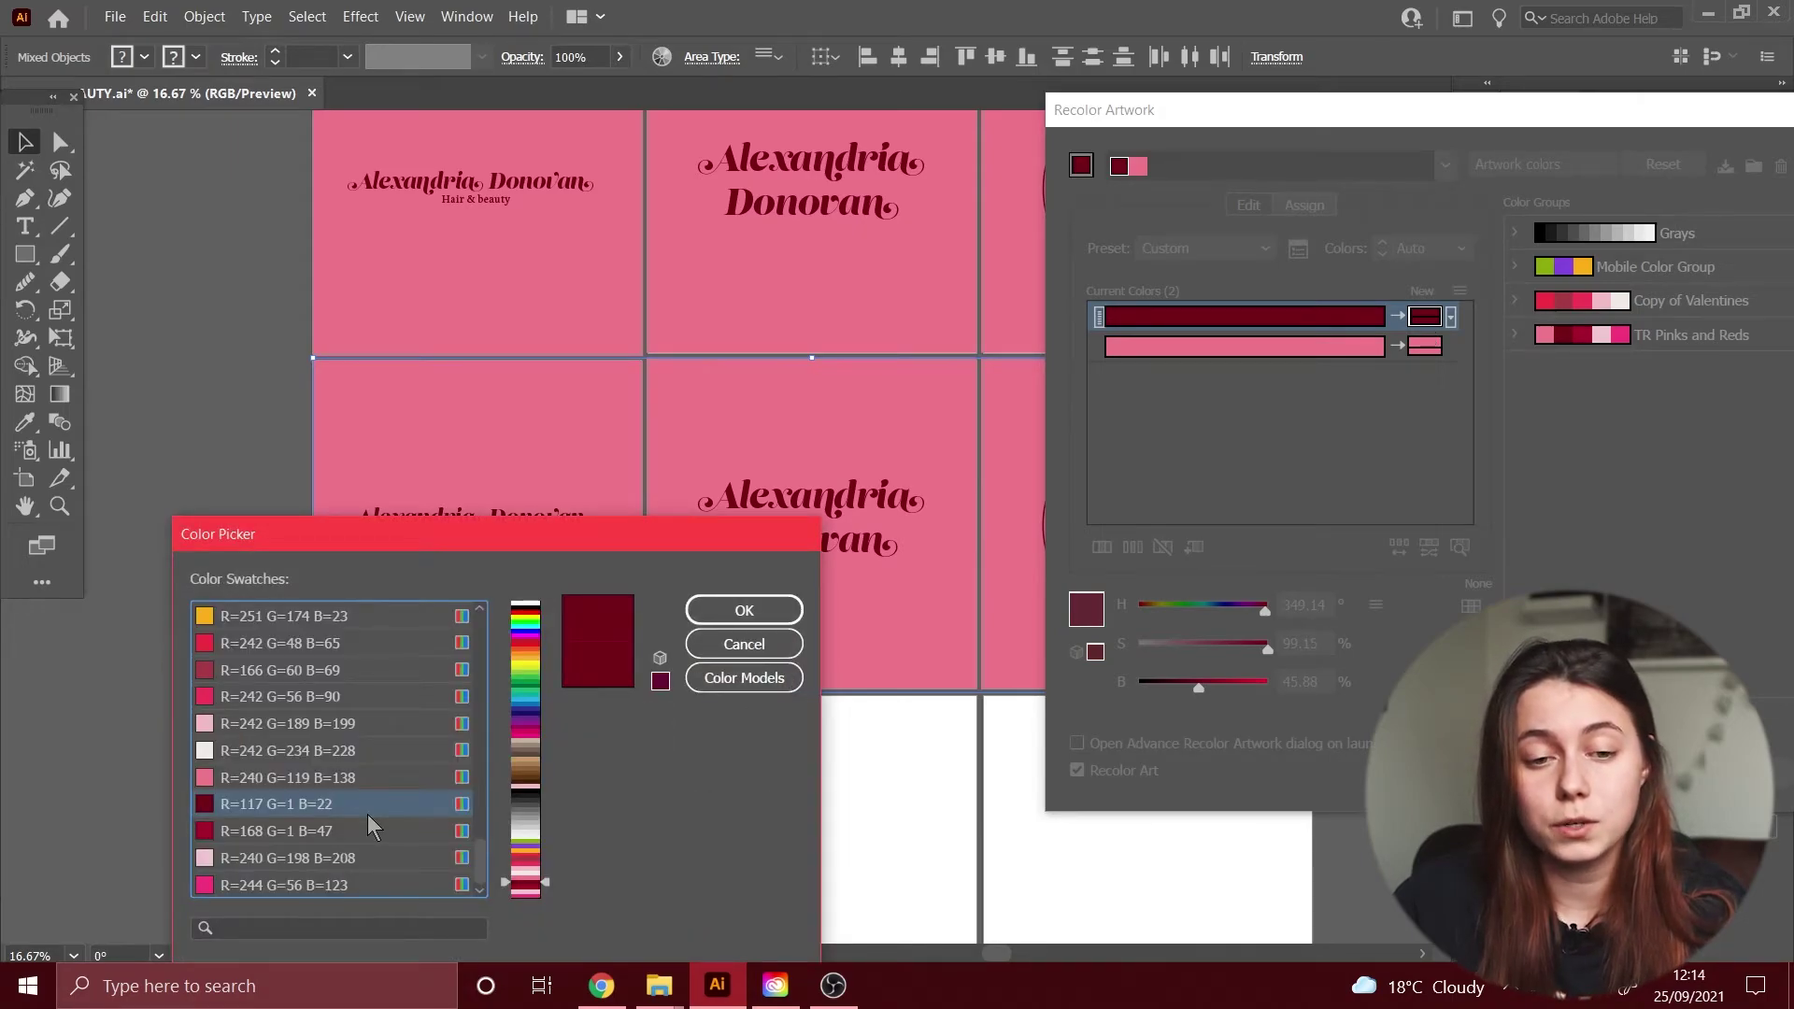
{"action": "left_click", "coordinate": [744, 610]}
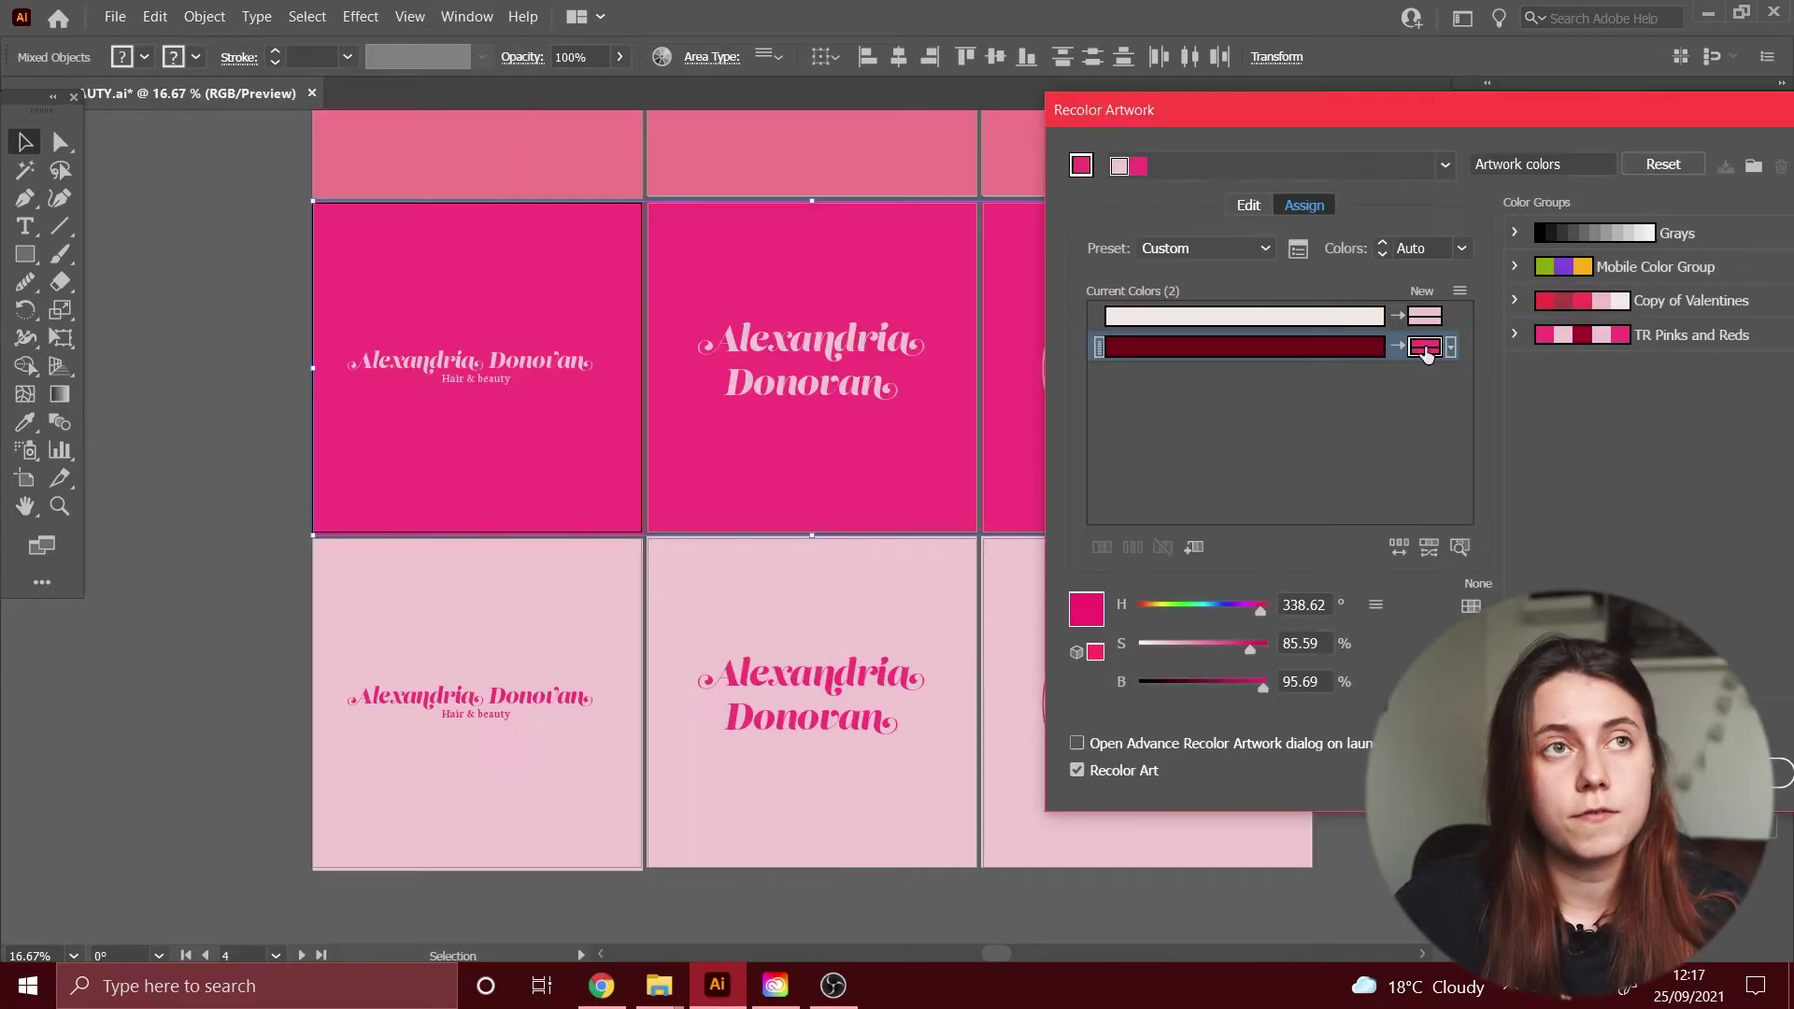
Step: Pick a recolour swatch colour in the Color Picker and select the monogram artboard's circle
{"action": "double_click", "coordinate": [1424, 346]}
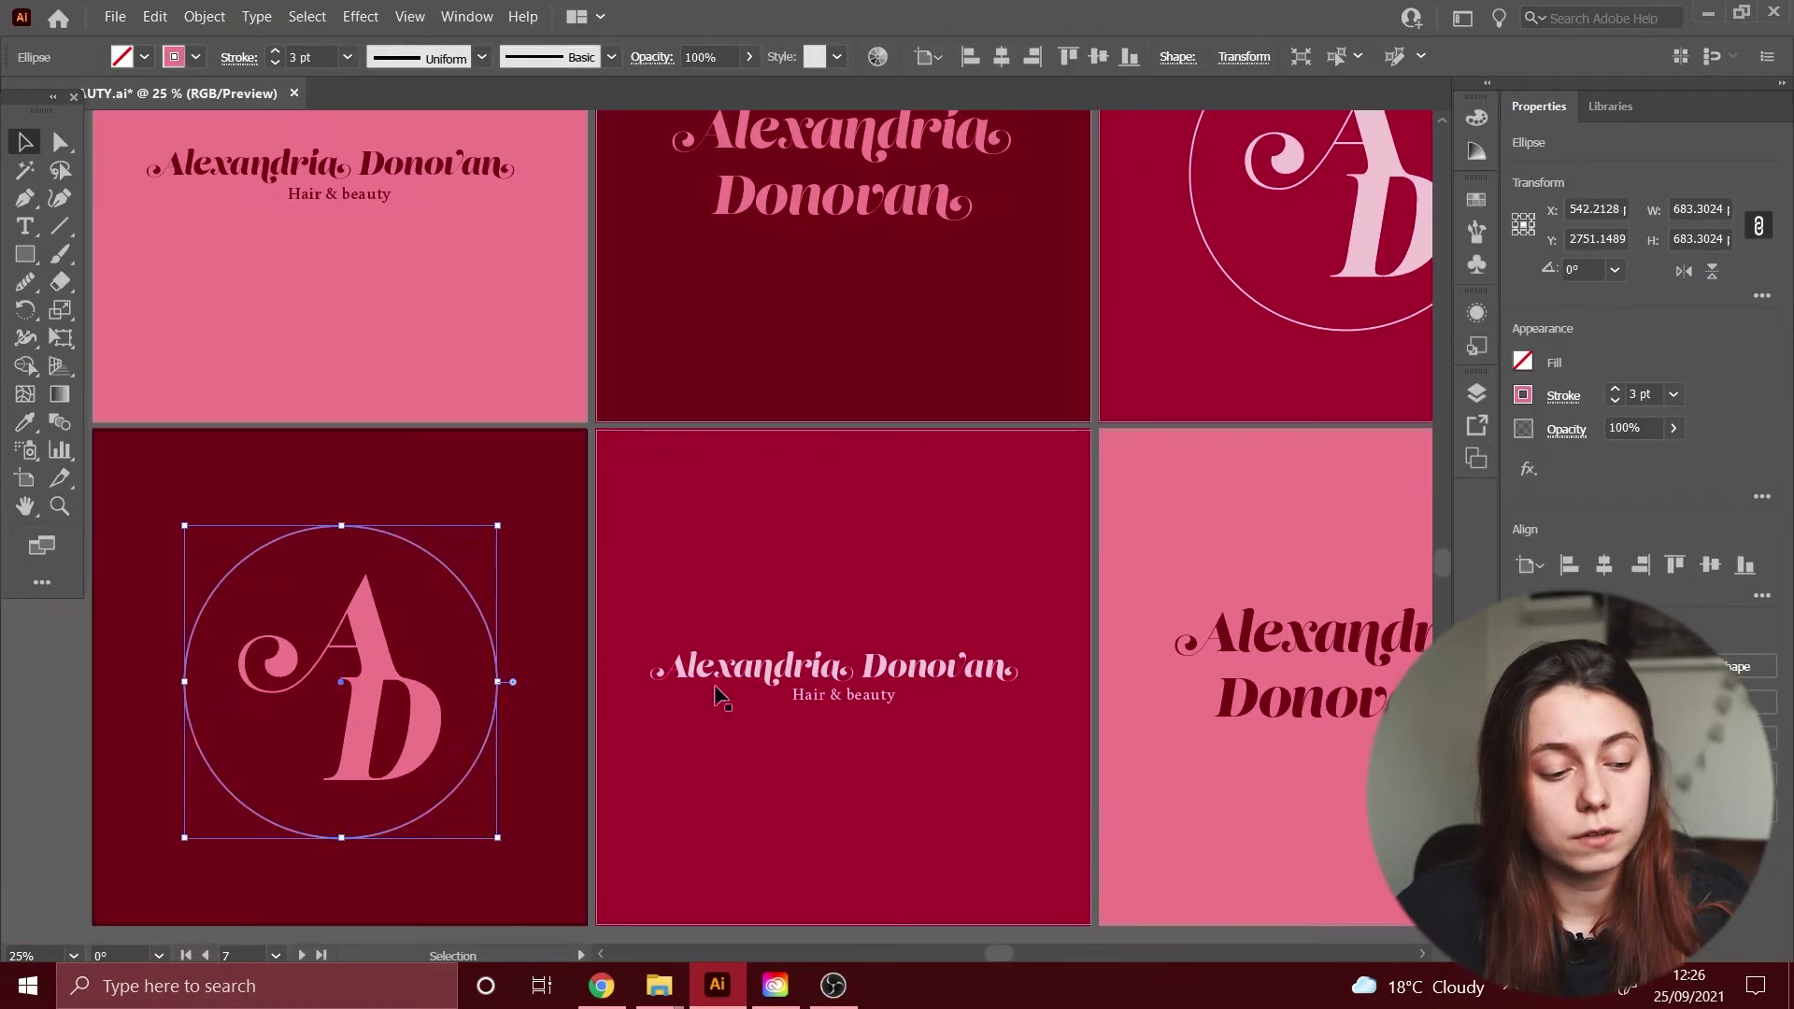
{"action": "left_click", "coordinate": [1336, 383]}
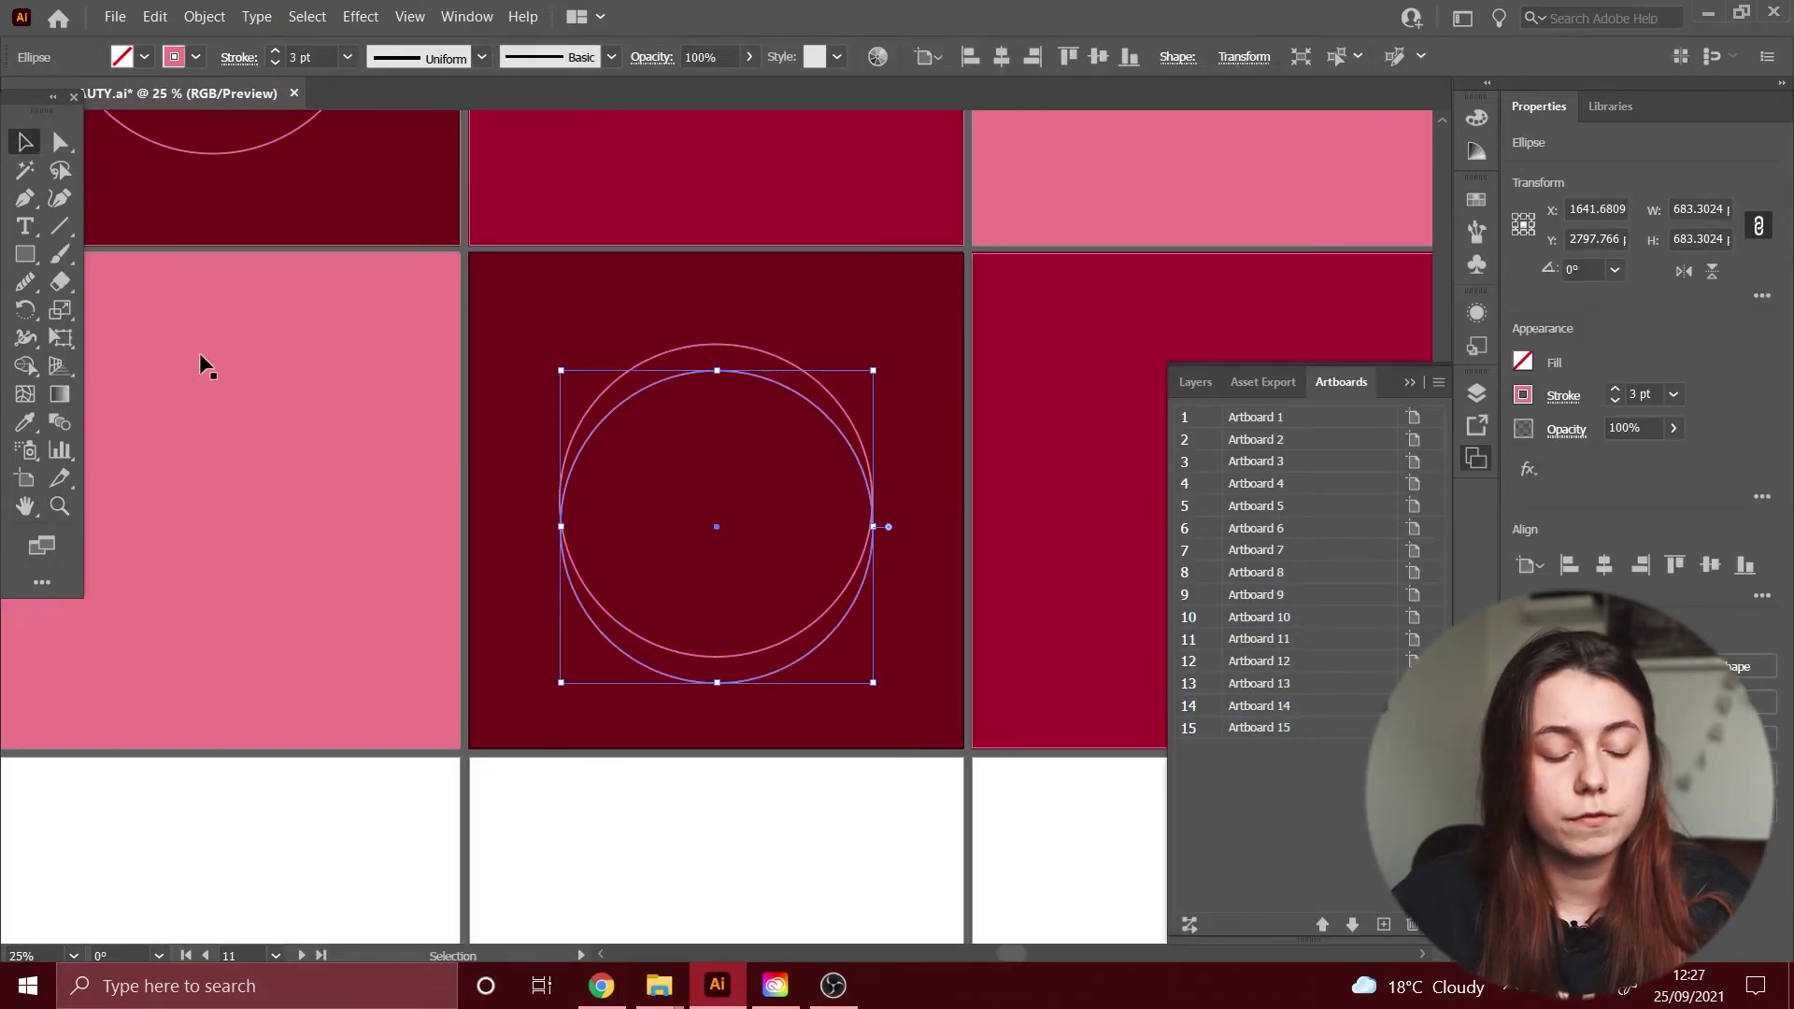